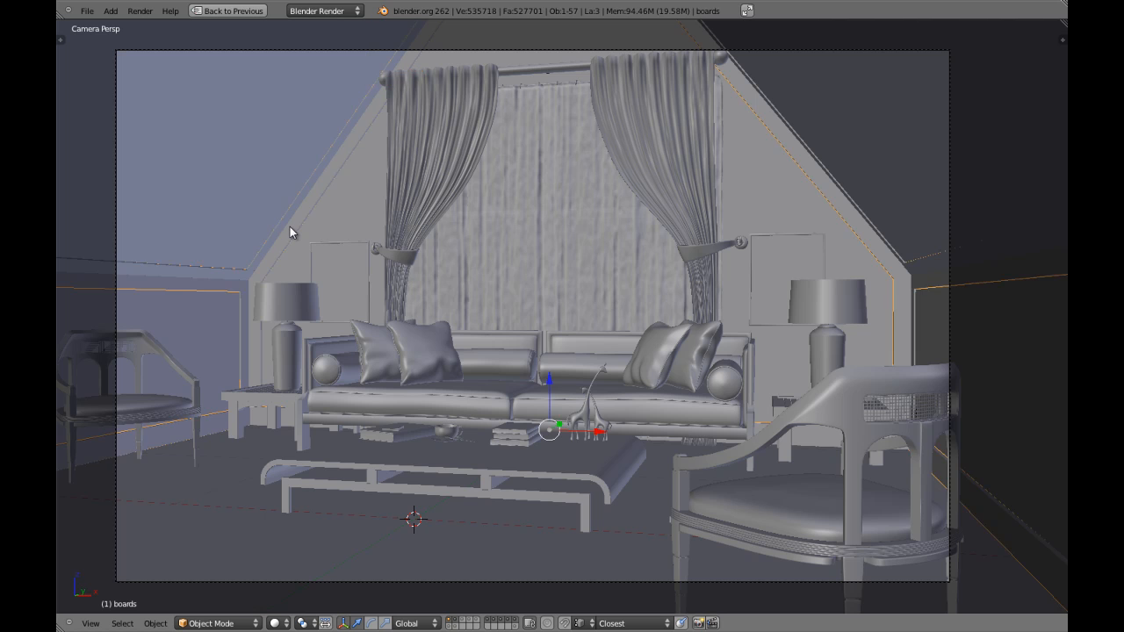
Examine the boards trim along the side walls of the finished living-room scene from outside and inside the room.
{"action": "key", "text": "KP_0"}
{"action": "scroll", "coordinate": [522, 321], "scroll_direction": "up", "scroll_amount": 4}
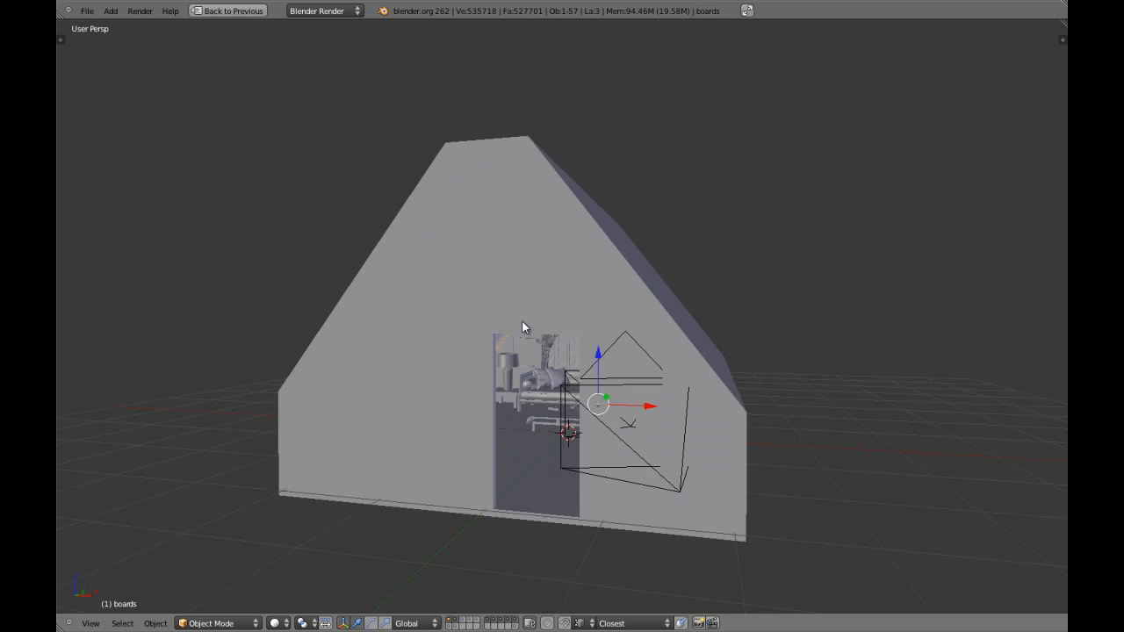
{"action": "key", "text": "a"}
{"action": "scroll", "coordinate": [522, 320], "scroll_direction": "up", "scroll_amount": 2}
{"action": "middle_click_drag", "start_coordinate": [505, 302], "coordinate": [627, 302]}
{"action": "scroll", "coordinate": [643, 303], "scroll_direction": "up", "scroll_amount": 2}
{"action": "middle_click_drag", "start_coordinate": [528, 195], "coordinate": [546, 319], "text": "shift"}
{"action": "right_click", "coordinate": [534, 343]}
{"action": "scroll", "coordinate": [527, 342], "scroll_direction": "up", "scroll_amount": 2}
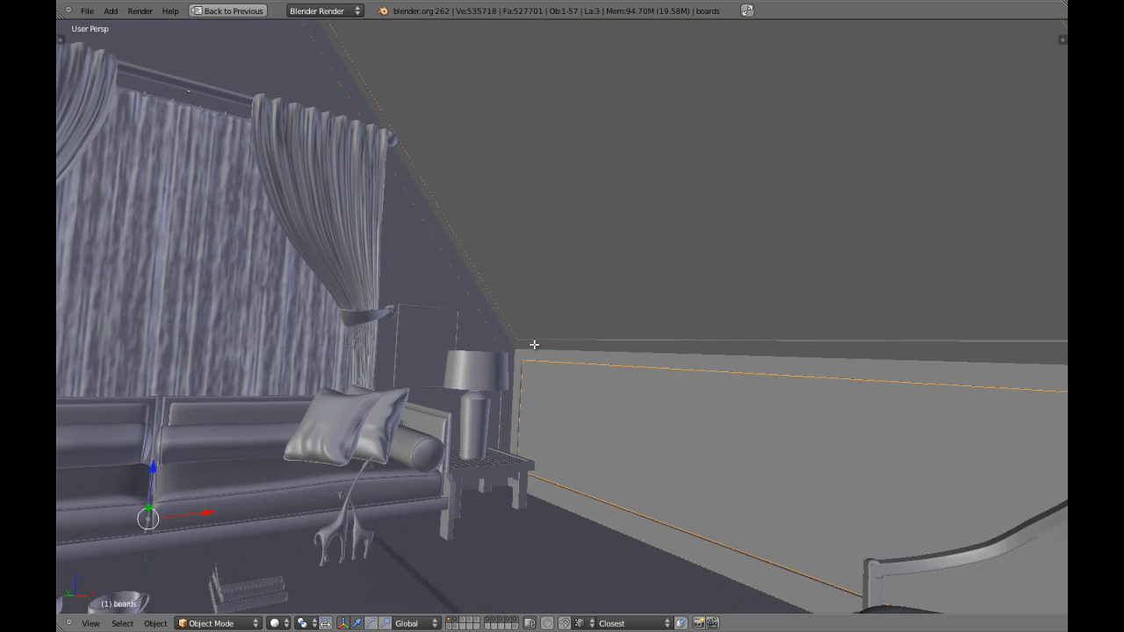
{"action": "key", "text": "Tab"}
{"action": "middle_click_drag", "start_coordinate": [326, 344], "coordinate": [373, 343]}
{"action": "key", "text": "Tab"}
{"action": "middle_click_drag", "start_coordinate": [400, 282], "coordinate": [318, 282]}
{"action": "middle_click_drag", "start_coordinate": [318, 283], "coordinate": [445, 288], "text": "shift"}
{"action": "key", "text": "a"}
{"action": "middle_click_drag", "start_coordinate": [780, 260], "coordinate": [344, 335]}
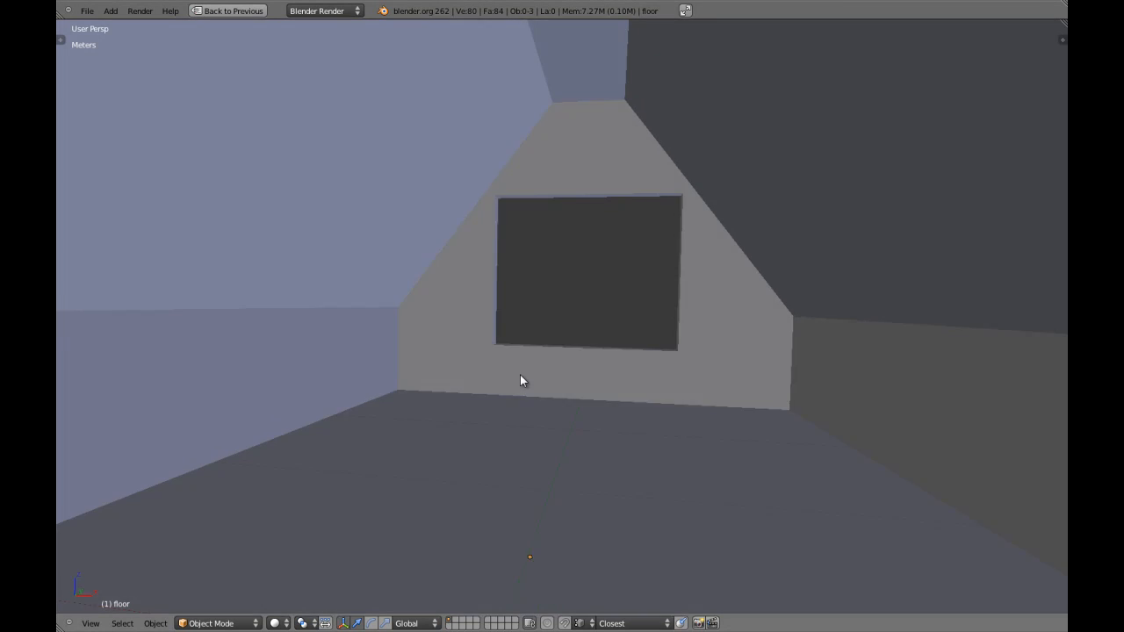
Duplicate the side wall's lower vertical face in place and separate it from the walls mesh into its own object.
{"action": "right_click", "coordinate": [520, 372]}
{"action": "middle_click_drag", "start_coordinate": [520, 370], "coordinate": [590, 357], "text": "shift"}
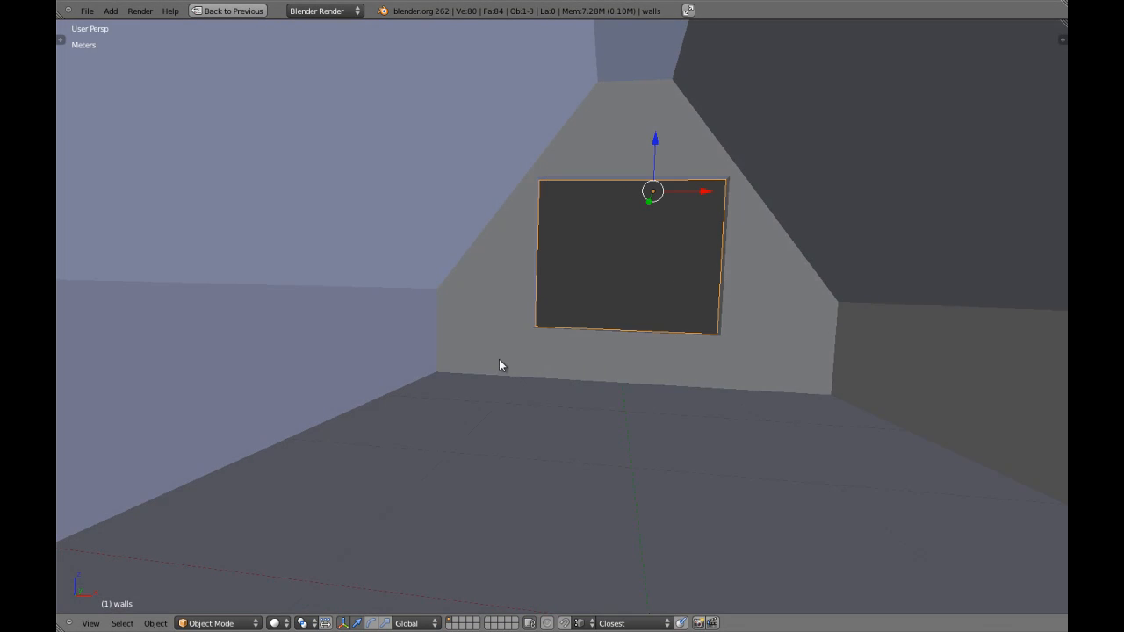
{"action": "key", "text": "Tab"}
{"action": "middle_click_drag", "start_coordinate": [506, 336], "coordinate": [446, 345]}
{"action": "key", "text": "a"}
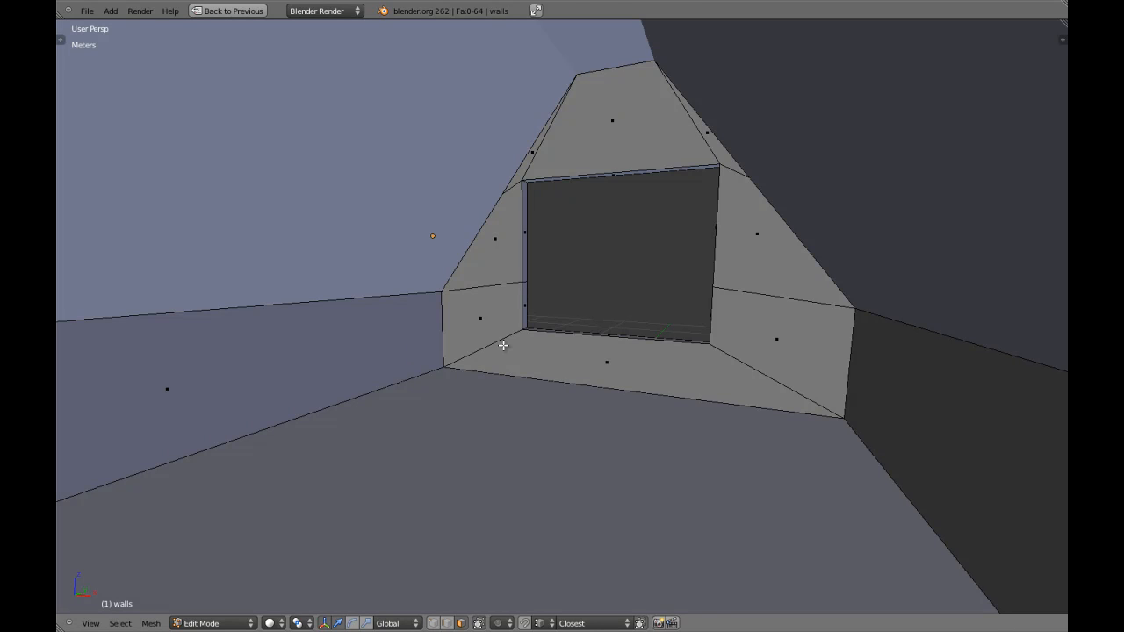
{"action": "key", "text": "Tab"}
{"action": "middle_click_drag", "start_coordinate": [505, 345], "coordinate": [477, 345]}
{"action": "key", "text": "a"}
{"action": "key", "text": "Tab"}
{"action": "right_click", "coordinate": [455, 338]}
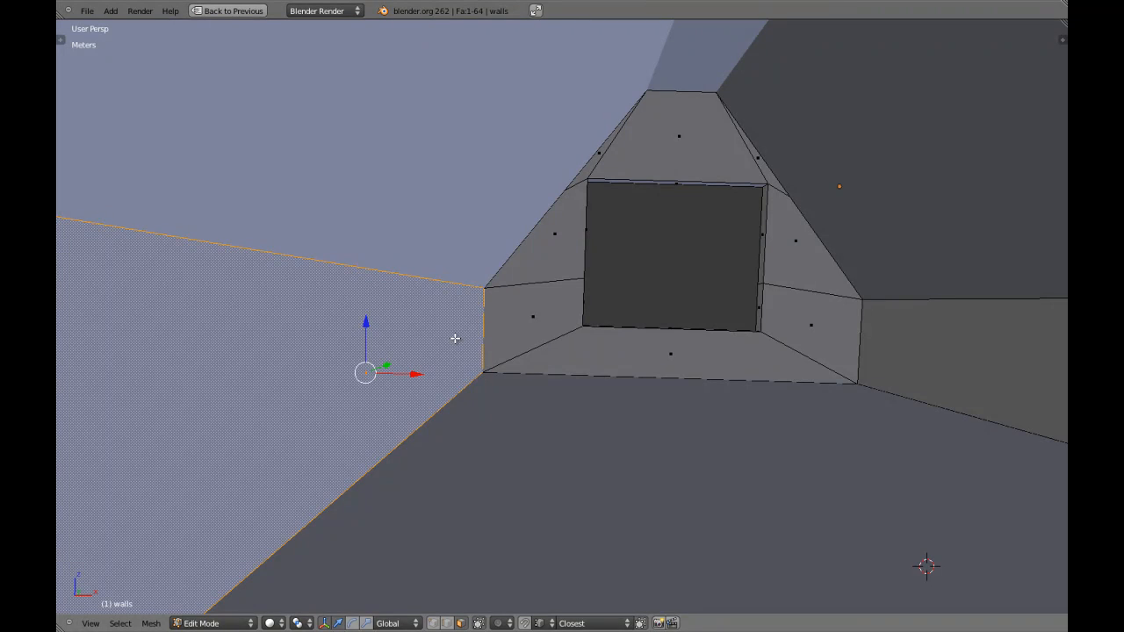
{"action": "key", "text": "g"}
{"action": "right_click", "coordinate": [489, 324]}
{"action": "key", "text": "a"}
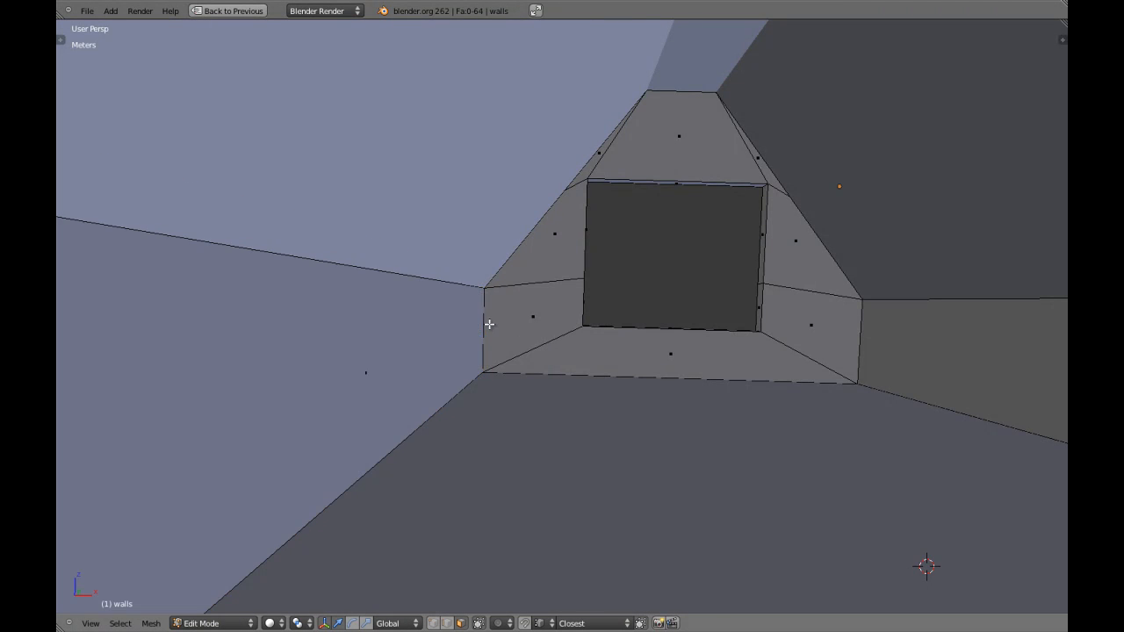
{"action": "key", "text": "Tab"}
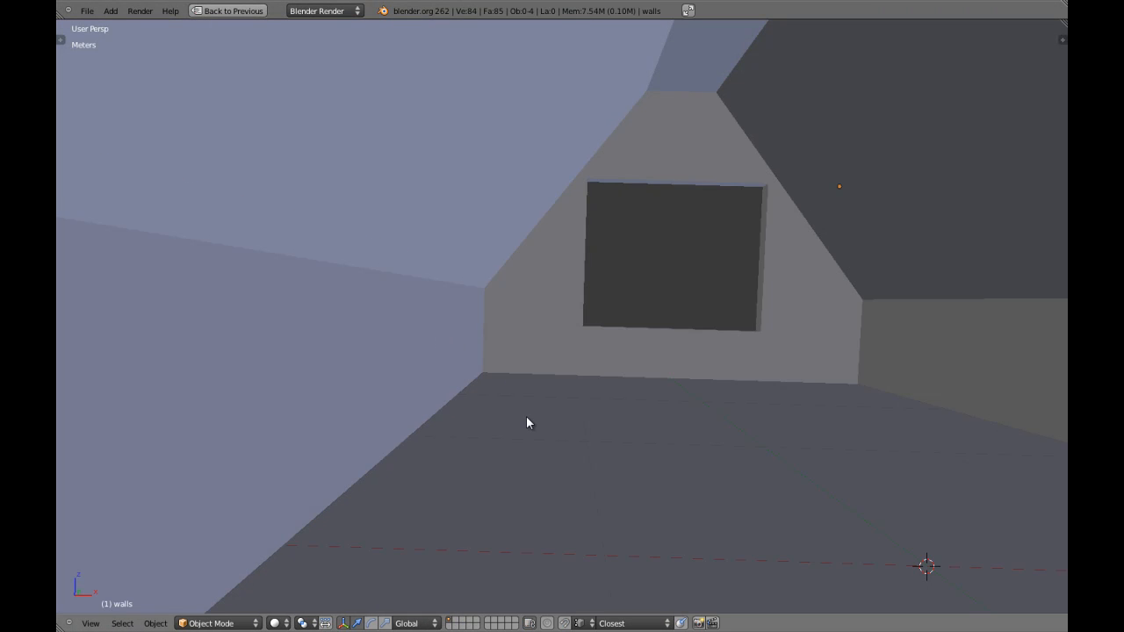
Hide every object except the separated side-wall face and show it in front orthographic view with the modifier settings available.
{"action": "right_click", "coordinate": [444, 361]}
{"action": "key", "text": "g"}
{"action": "right_click", "coordinate": [457, 358]}
{"action": "key", "text": "ctrl+i"}
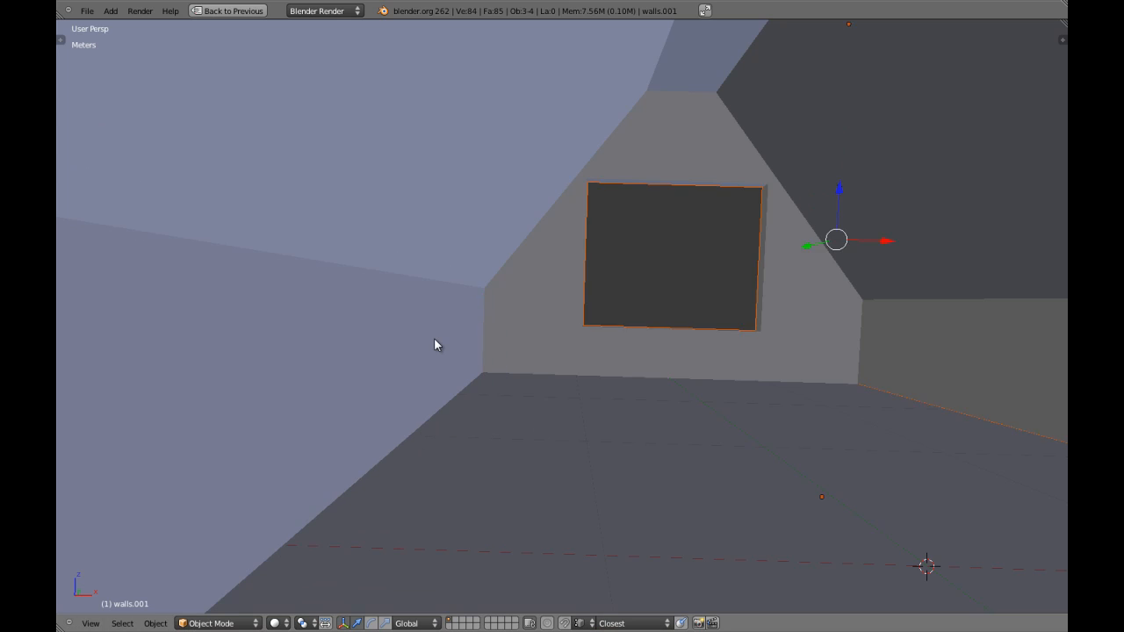
{"action": "key", "text": "h"}
{"action": "key", "text": "KP_1"}
{"action": "key", "text": "KP_5"}
{"action": "right_click", "coordinate": [471, 330]}
{"action": "key", "text": "ctrl+Up"}
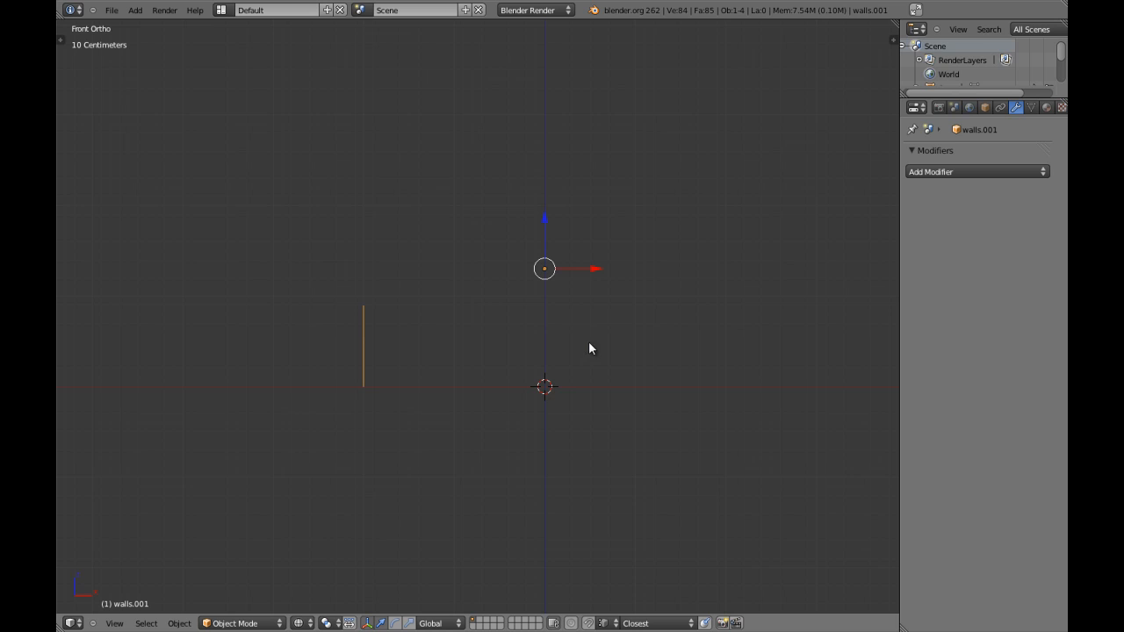
Unhide the rest of the room in wireframe shading and add a Solidify modifier to the separated wall face.
{"action": "key", "text": "alt+h"}
{"action": "key", "text": "z"}
{"action": "right_click", "coordinate": [367, 349]}
{"action": "middle_click_drag", "start_coordinate": [713, 295], "coordinate": [697, 300], "text": "shift"}
{"action": "left_click", "coordinate": [976, 173]}
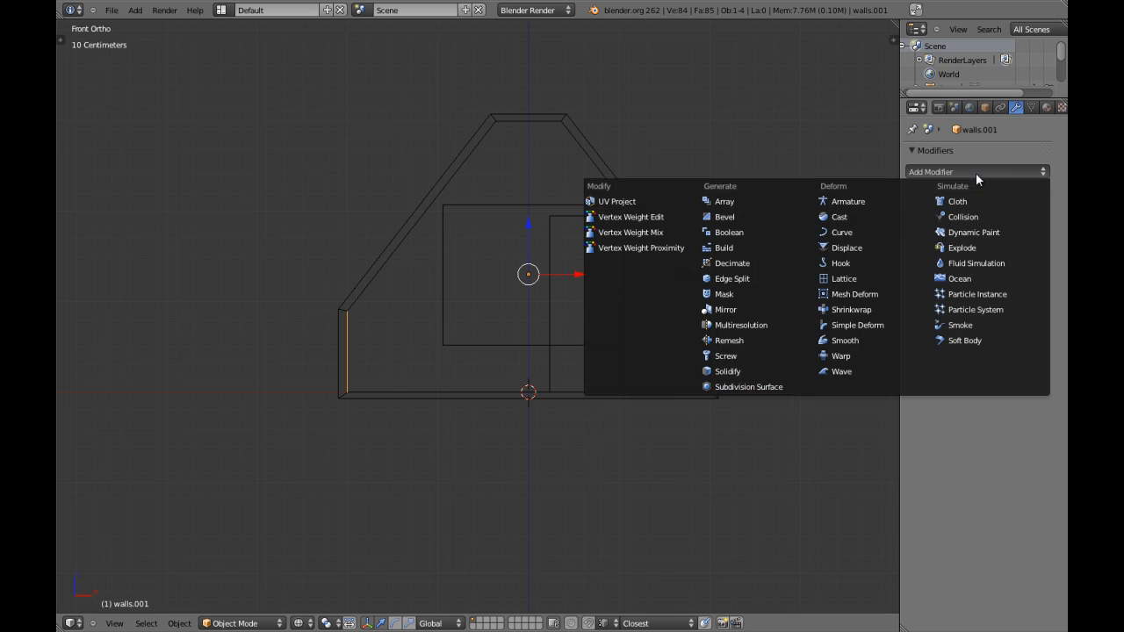
{"action": "left_click", "coordinate": [761, 371]}
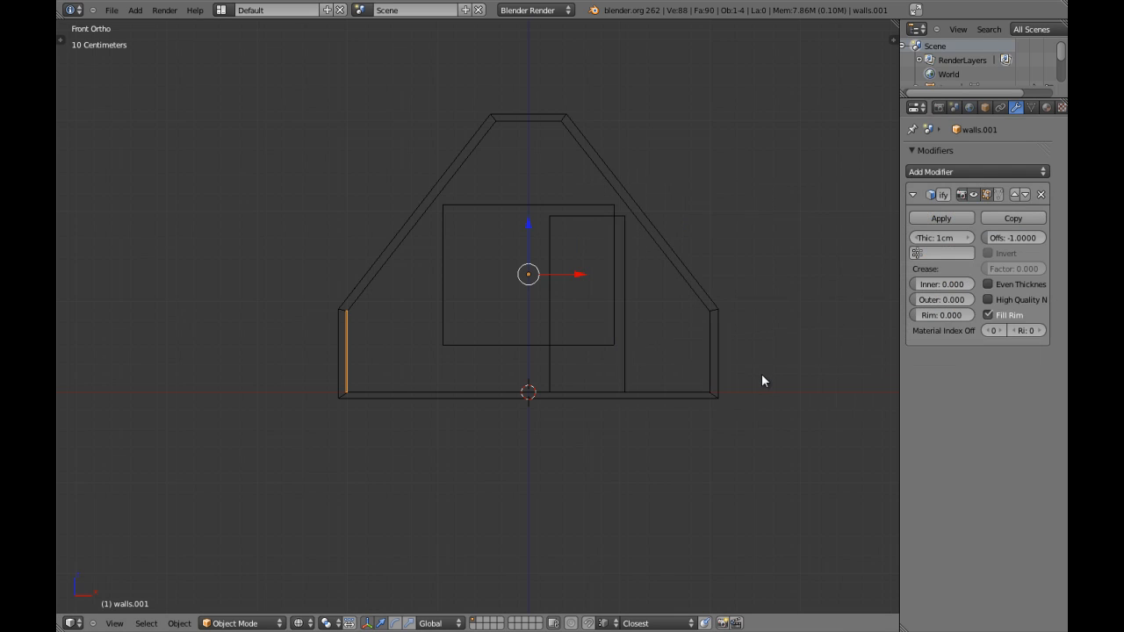
{"action": "scroll", "coordinate": [391, 316], "scroll_direction": "up", "scroll_amount": 5}
{"action": "scroll", "coordinate": [701, 314], "scroll_direction": "down", "scroll_amount": 5}
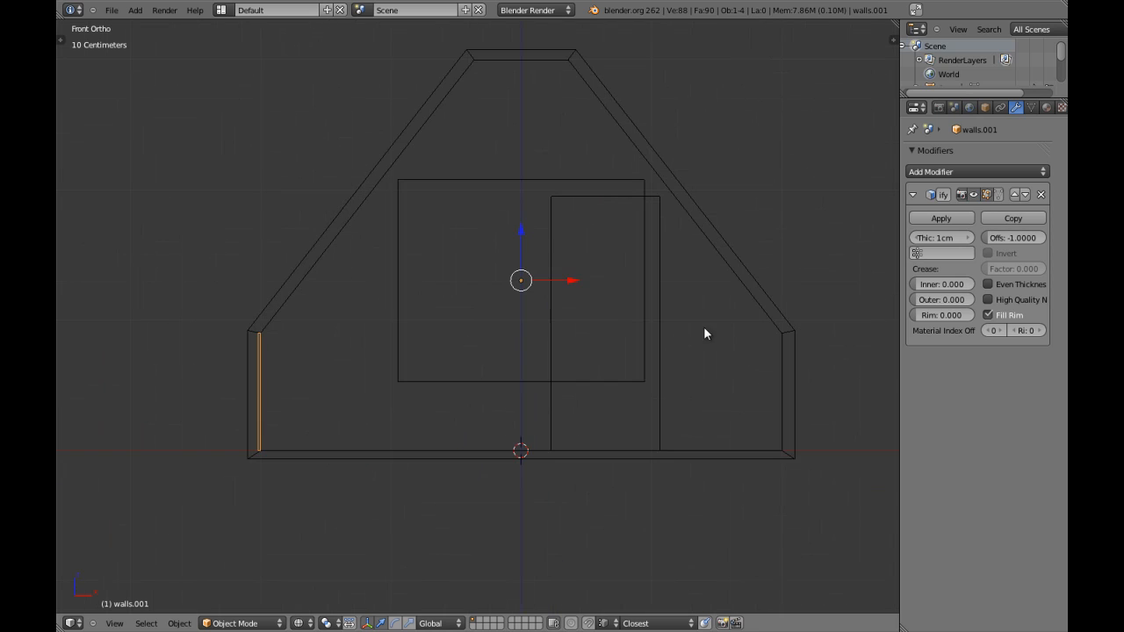
Widen the modifier settings area and add a Mirror modifier to the wall face across the X axis.
{"action": "left_click_drag", "start_coordinate": [899, 194], "coordinate": [878, 195]}
{"action": "left_click", "coordinate": [892, 194]}
{"action": "left_click", "coordinate": [900, 170]}
{"action": "left_click", "coordinate": [764, 310]}
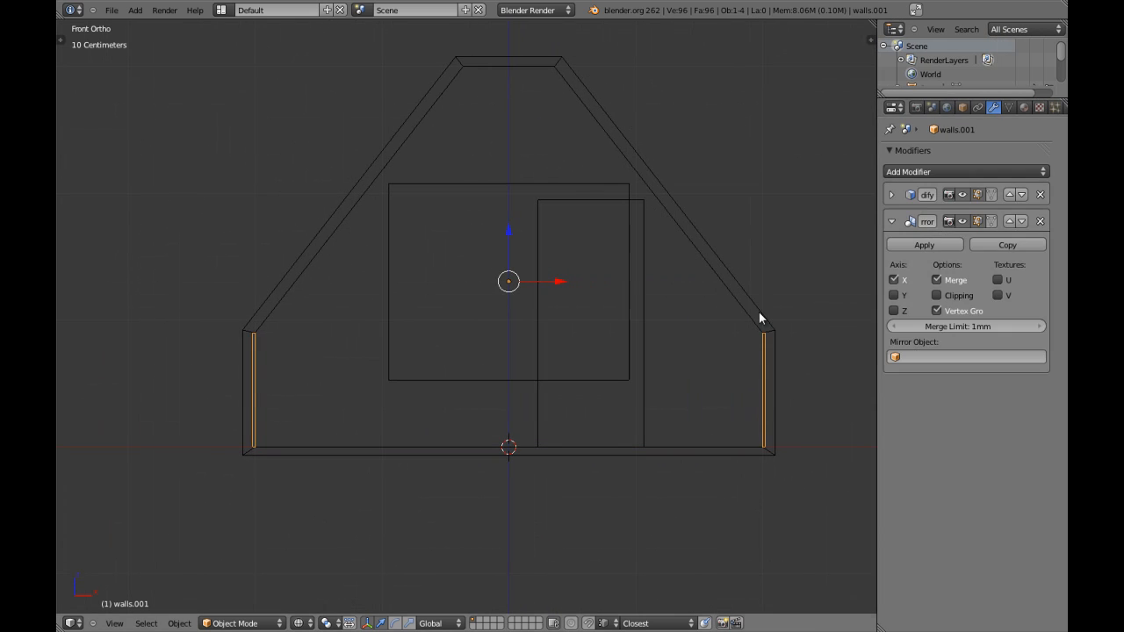
Move the wall face slightly inward along X so it stands off the side wall.
{"action": "middle_click_drag", "start_coordinate": [455, 312], "coordinate": [593, 248], "text": "shift"}
{"action": "middle_click_drag", "start_coordinate": [309, 274], "coordinate": [463, 273], "text": "shift"}
{"action": "scroll", "coordinate": [463, 273], "scroll_direction": "up", "scroll_amount": 3}
{"action": "middle_click_drag", "start_coordinate": [632, 274], "coordinate": [516, 276], "text": "shift"}
{"action": "scroll", "coordinate": [517, 276], "scroll_direction": "up", "scroll_amount": 3}
{"action": "key", "text": "Tab"}
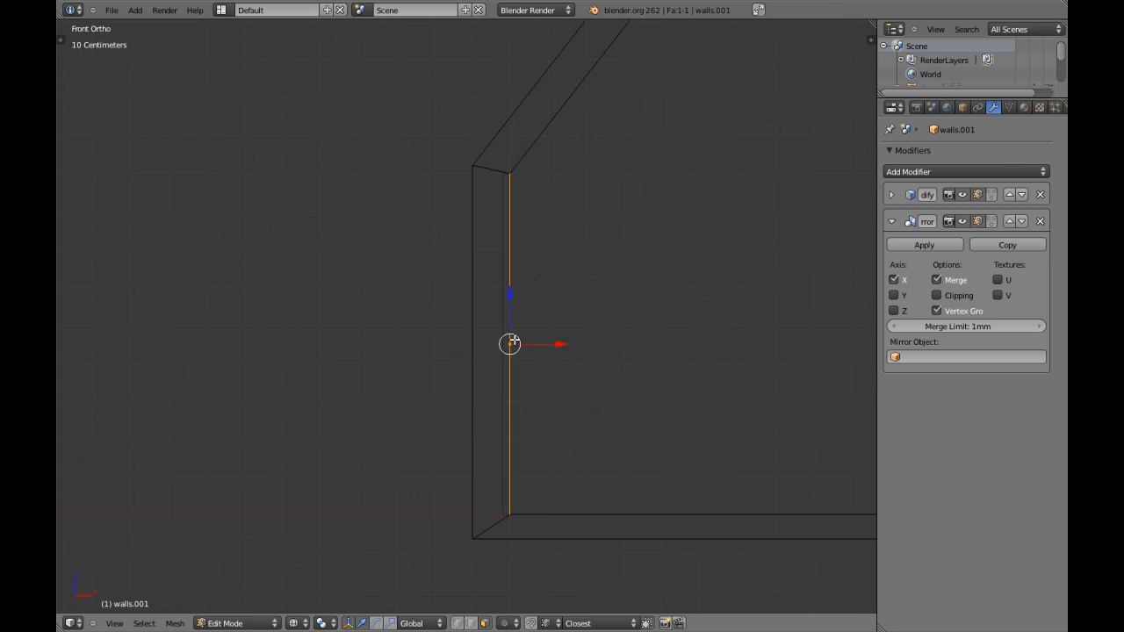
{"action": "middle_click_drag", "start_coordinate": [549, 361], "coordinate": [537, 319], "text": "shift"}
{"action": "key", "text": "g"}
{"action": "key", "text": "x"}
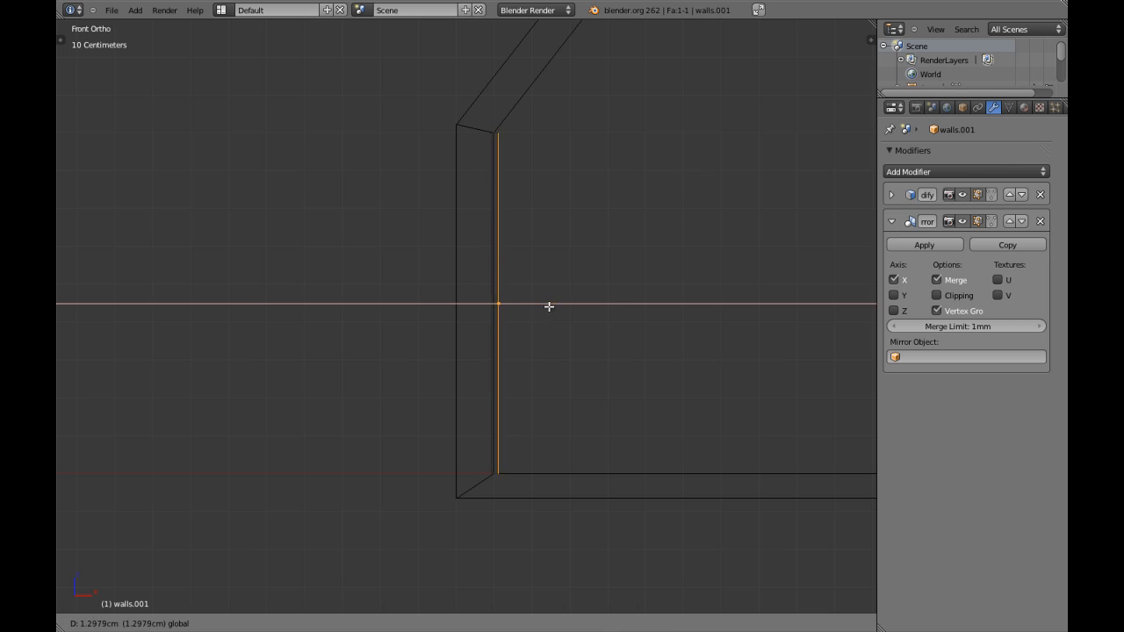
{"action": "left_click", "coordinate": [554, 306]}
{"action": "scroll", "coordinate": [562, 305], "scroll_direction": "down", "scroll_amount": 6}
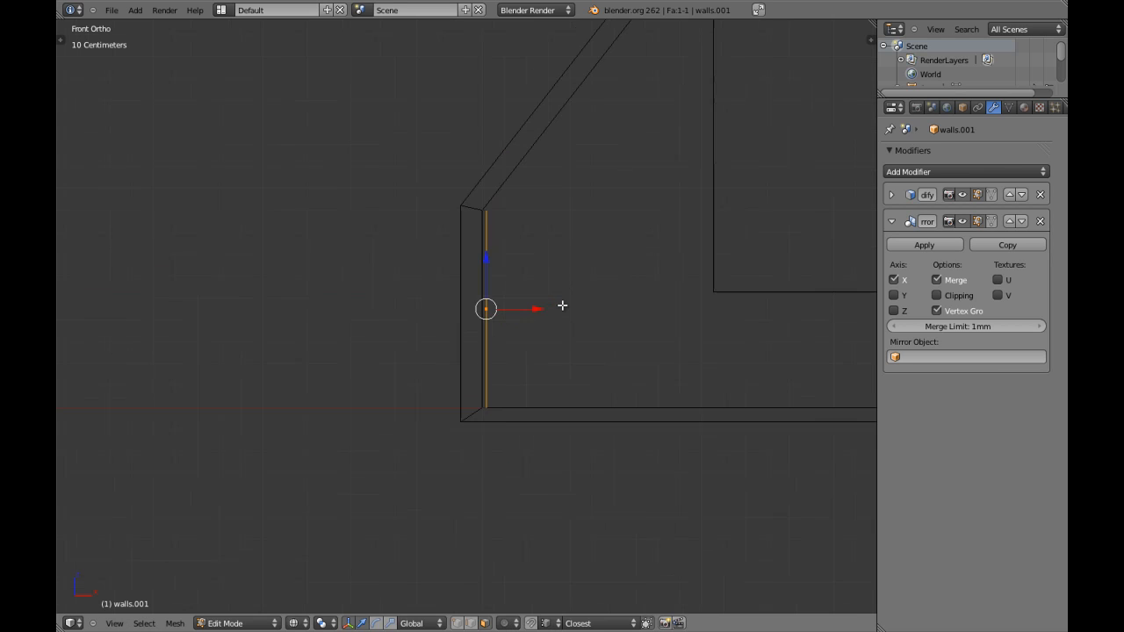
{"action": "middle_click_drag", "start_coordinate": [797, 283], "coordinate": [533, 290], "text": "shift"}
{"action": "key", "text": "Tab"}
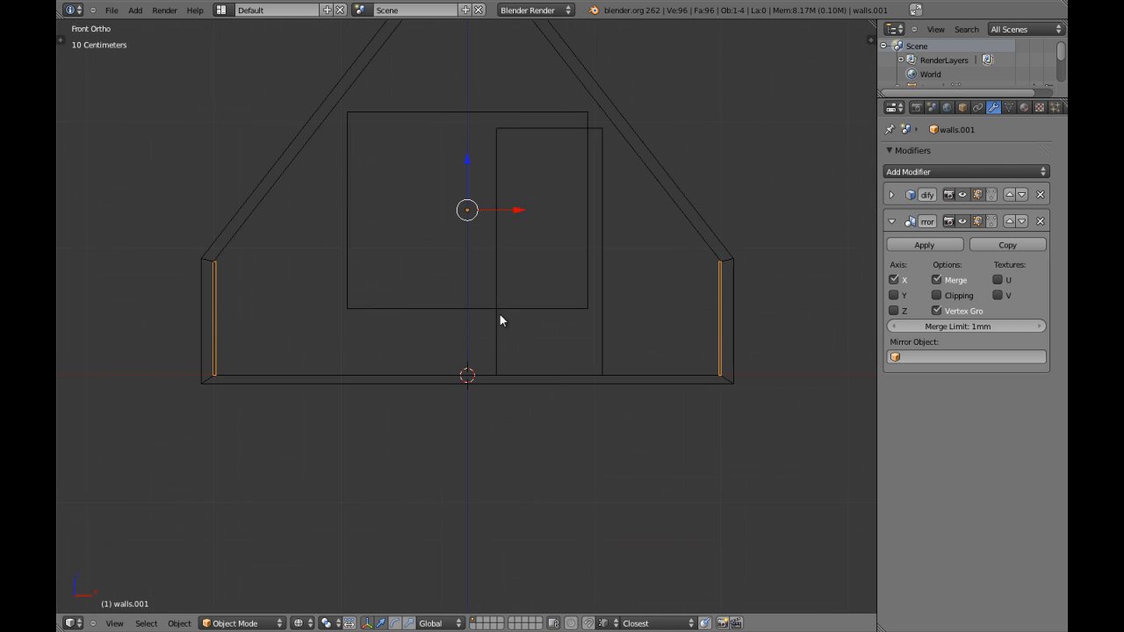
Set the Solidify thickness of the wall face to 9 mm.
{"action": "left_click", "coordinate": [891, 220]}
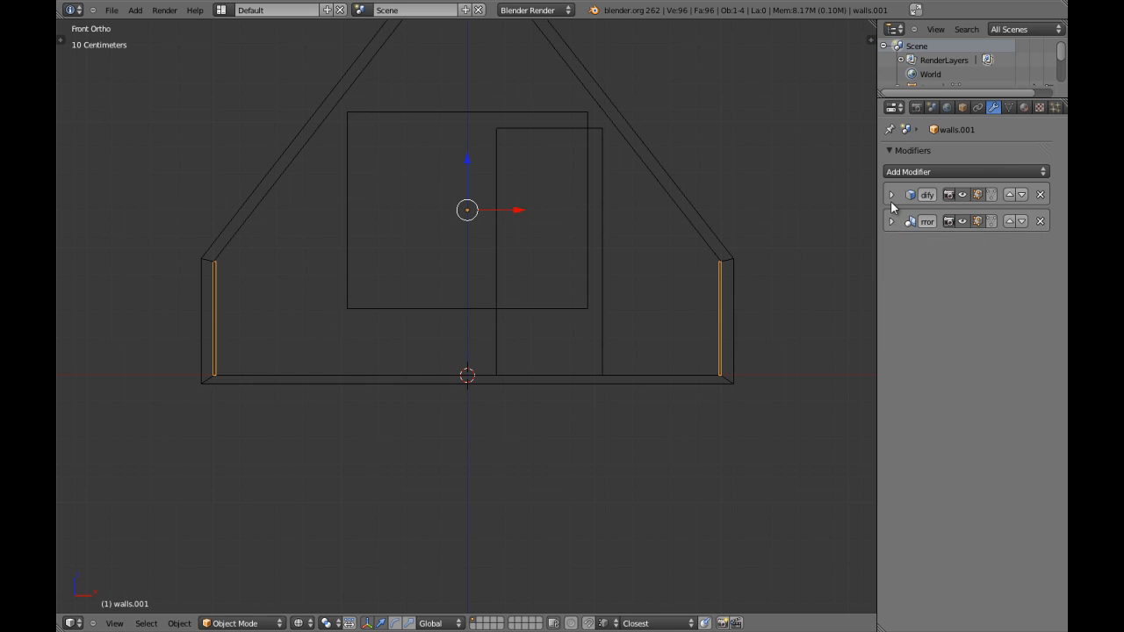
{"action": "left_click", "coordinate": [891, 195]}
{"action": "middle_click_drag", "start_coordinate": [748, 258], "coordinate": [848, 242], "text": "shift"}
{"action": "scroll", "coordinate": [386, 275], "scroll_direction": "up", "scroll_amount": 6}
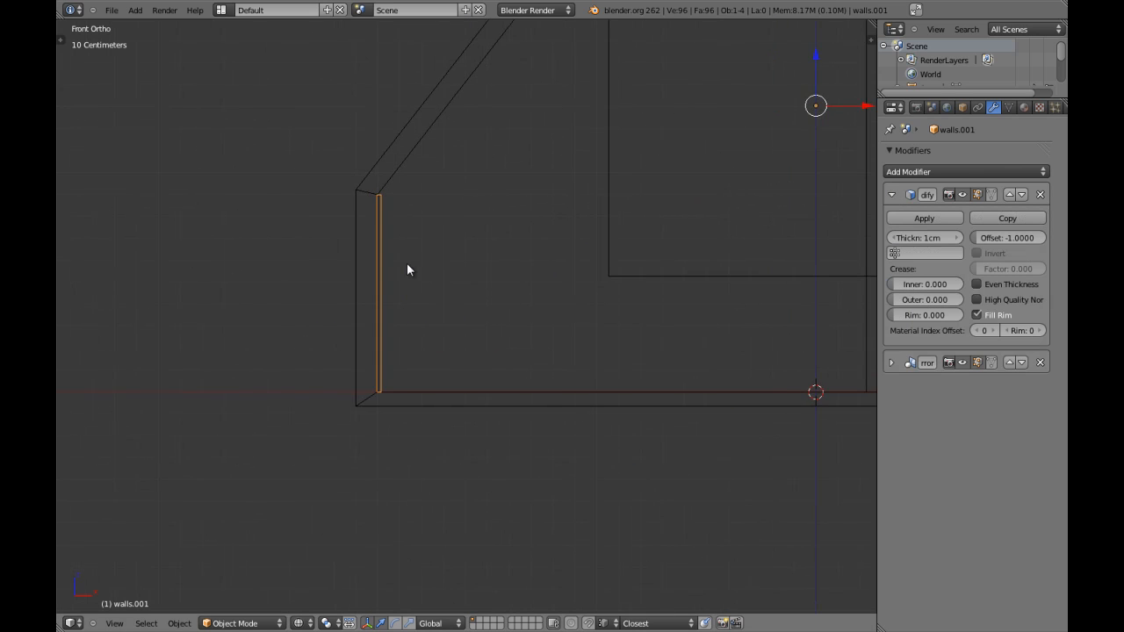
{"action": "middle_click_drag", "start_coordinate": [378, 227], "coordinate": [418, 421], "text": "shift"}
{"action": "scroll", "coordinate": [403, 273], "scroll_direction": "up", "scroll_amount": 5}
{"action": "scroll", "coordinate": [626, 256], "scroll_direction": "up", "scroll_amount": 3}
{"action": "middle_click_drag", "start_coordinate": [491, 258], "coordinate": [515, 261], "text": "shift"}
{"action": "left_click", "coordinate": [929, 238]}
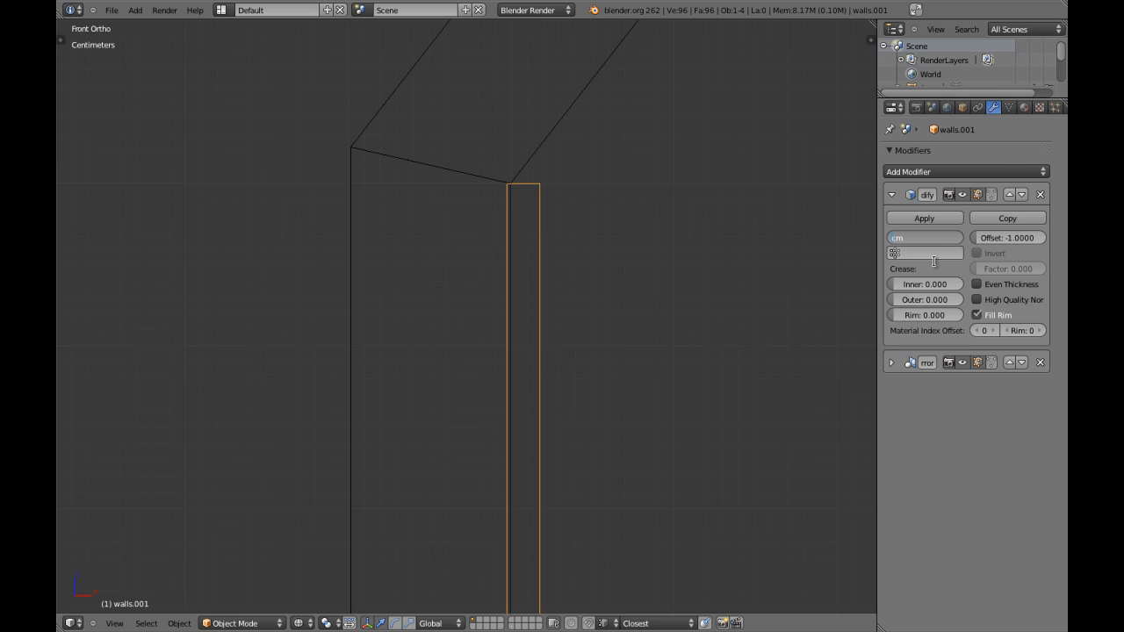
{"action": "type", "text": "9cm"}
{"action": "key", "text": "Return"}
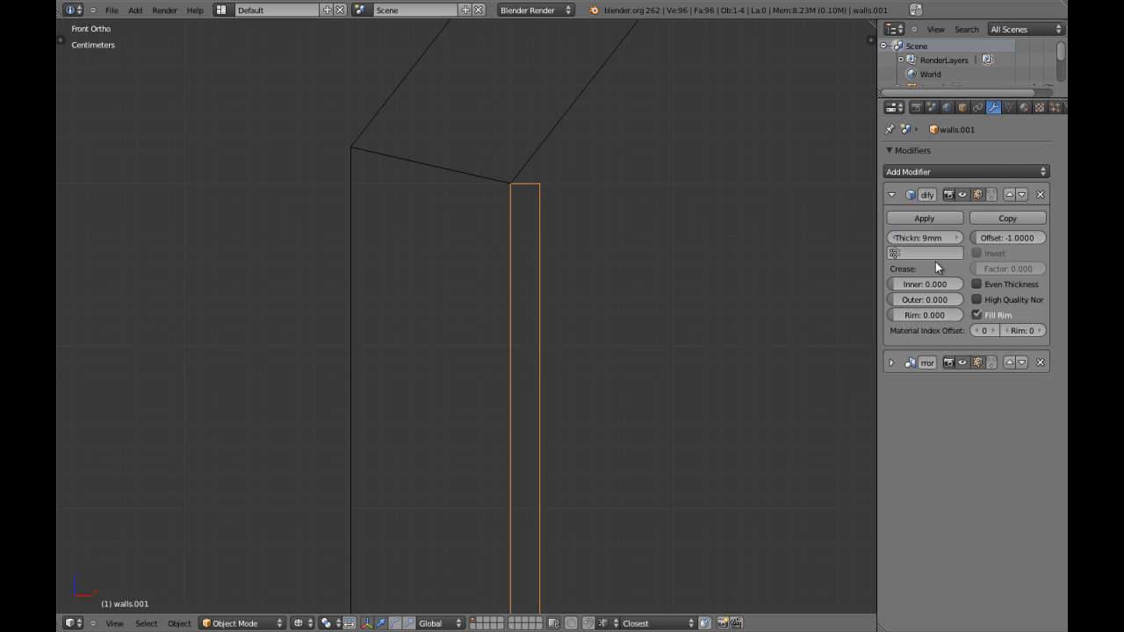
{"action": "left_click", "coordinate": [891, 194]}
Scale the wall face along Z by 0.12 to make a narrow board strip.
{"action": "scroll", "coordinate": [716, 277], "scroll_direction": "down", "scroll_amount": 8}
{"action": "middle_click_drag", "start_coordinate": [687, 268], "coordinate": [513, 162], "text": "shift"}
{"action": "scroll", "coordinate": [544, 171], "scroll_direction": "down", "scroll_amount": 4}
{"action": "scroll", "coordinate": [615, 218], "scroll_direction": "down", "scroll_amount": 1}
{"action": "middle_click_drag", "start_coordinate": [691, 204], "coordinate": [669, 209], "text": "shift"}
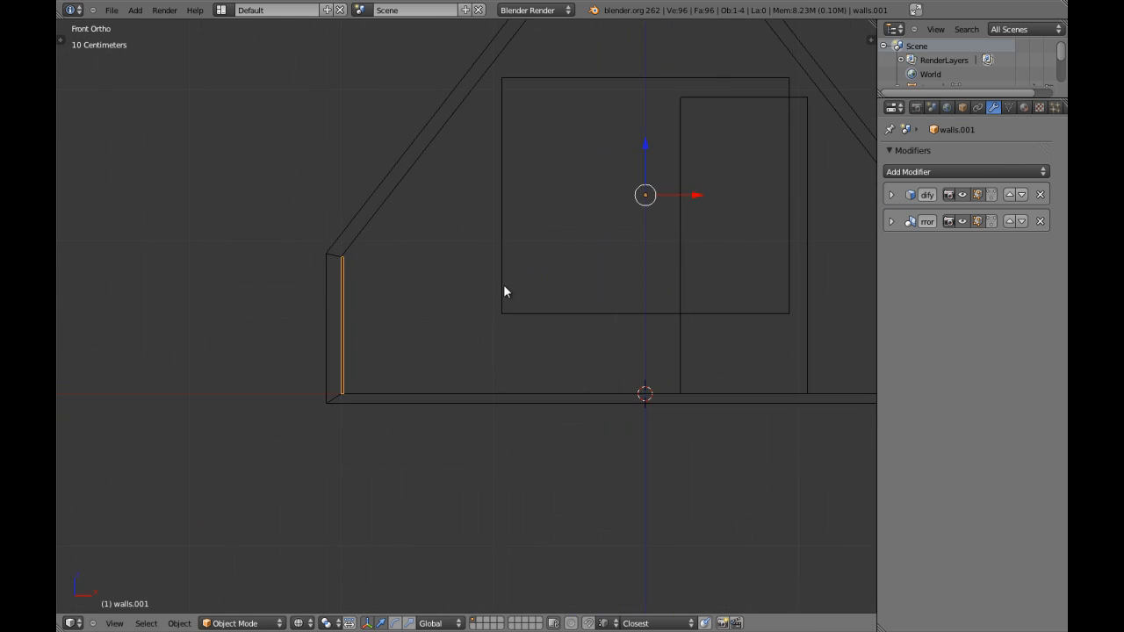
{"action": "key", "text": "Tab"}
{"action": "middle_click_drag", "start_coordinate": [360, 313], "coordinate": [436, 273], "text": "shift"}
{"action": "scroll", "coordinate": [471, 293], "scroll_direction": "up", "scroll_amount": 4}
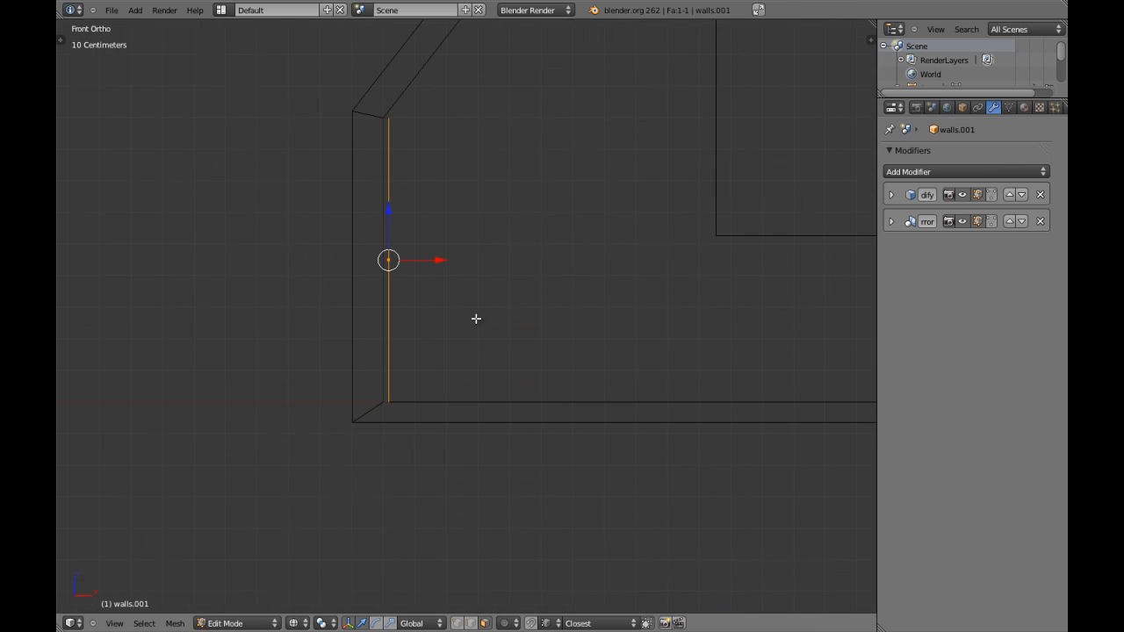
{"action": "key", "text": "s"}
{"action": "key", "text": "z"}
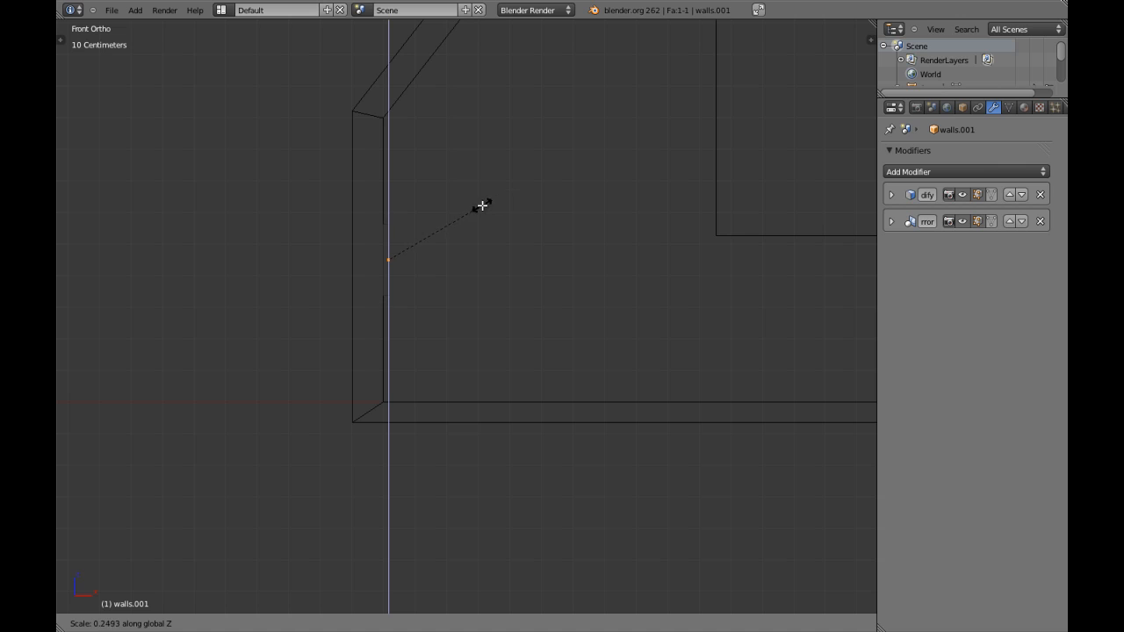
{"action": "type", "text": "0.12"}
{"action": "key", "text": "Return"}
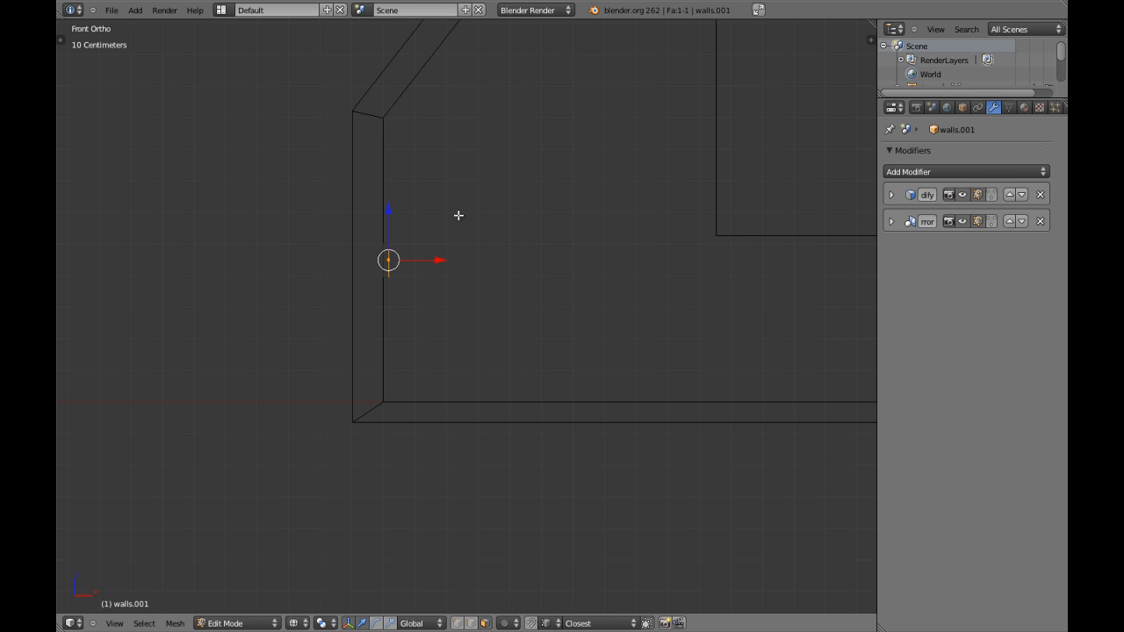
Examine the mirrored board strips on both side walls in perspective and front views.
{"action": "middle_click_drag", "start_coordinate": [400, 306], "coordinate": [485, 314]}
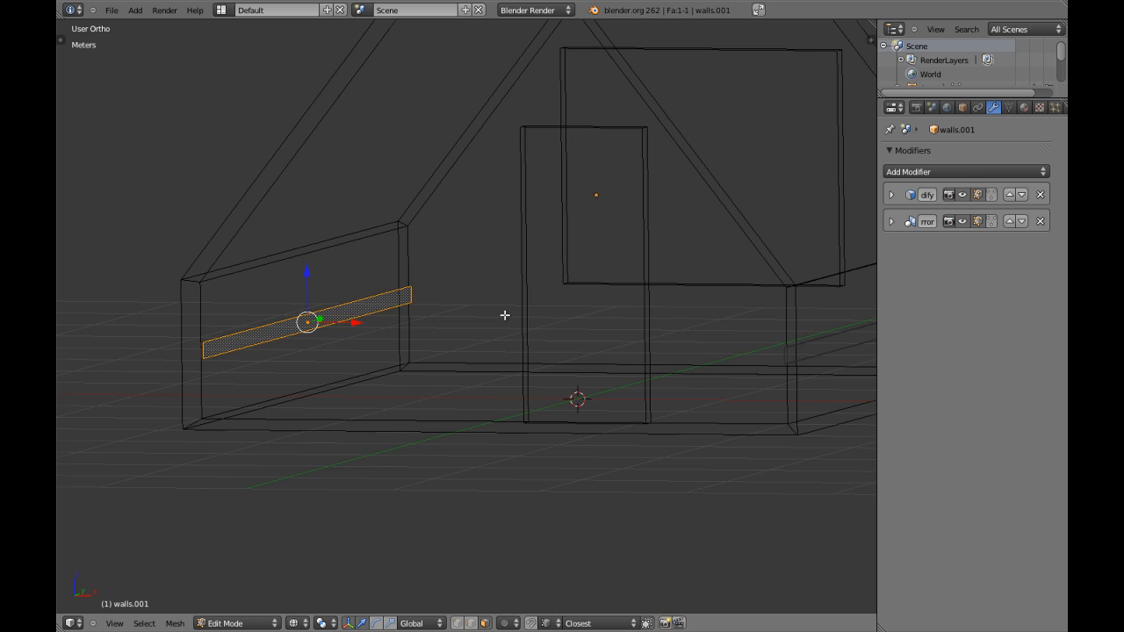
{"action": "key", "text": "KP_5"}
{"action": "scroll", "coordinate": [547, 324], "scroll_direction": "down", "scroll_amount": 3}
{"action": "key", "text": "z"}
{"action": "scroll", "coordinate": [459, 346], "scroll_direction": "down", "scroll_amount": 2}
{"action": "middle_click_drag", "start_coordinate": [599, 343], "coordinate": [545, 340], "text": "shift"}
{"action": "key", "text": "KP_1"}
{"action": "key", "text": "KP_5"}
{"action": "key", "text": "z"}
{"action": "scroll", "coordinate": [562, 316], "scroll_direction": "up", "scroll_amount": 4}
{"action": "middle_click_drag", "start_coordinate": [777, 295], "coordinate": [553, 293], "text": "shift"}
{"action": "scroll", "coordinate": [552, 292], "scroll_direction": "up", "scroll_amount": 5}
{"action": "scroll", "coordinate": [552, 291], "scroll_direction": "up", "scroll_amount": 3}
{"action": "scroll", "coordinate": [539, 276], "scroll_direction": "down", "scroll_amount": 7}
{"action": "middle_click_drag", "start_coordinate": [333, 275], "coordinate": [602, 278], "text": "shift"}
{"action": "scroll", "coordinate": [279, 274], "scroll_direction": "down", "scroll_amount": 3}
{"action": "middle_click_drag", "start_coordinate": [279, 275], "coordinate": [421, 268], "text": "shift"}
Move the board strip down along Z until its lower edge sits on the floor.
{"action": "middle_click_drag", "start_coordinate": [257, 255], "coordinate": [376, 339], "text": "shift"}
{"action": "scroll", "coordinate": [373, 230], "scroll_direction": "up", "scroll_amount": 4}
{"action": "scroll", "coordinate": [377, 243], "scroll_direction": "up", "scroll_amount": 3}
{"action": "scroll", "coordinate": [376, 338], "scroll_direction": "down", "scroll_amount": 1}
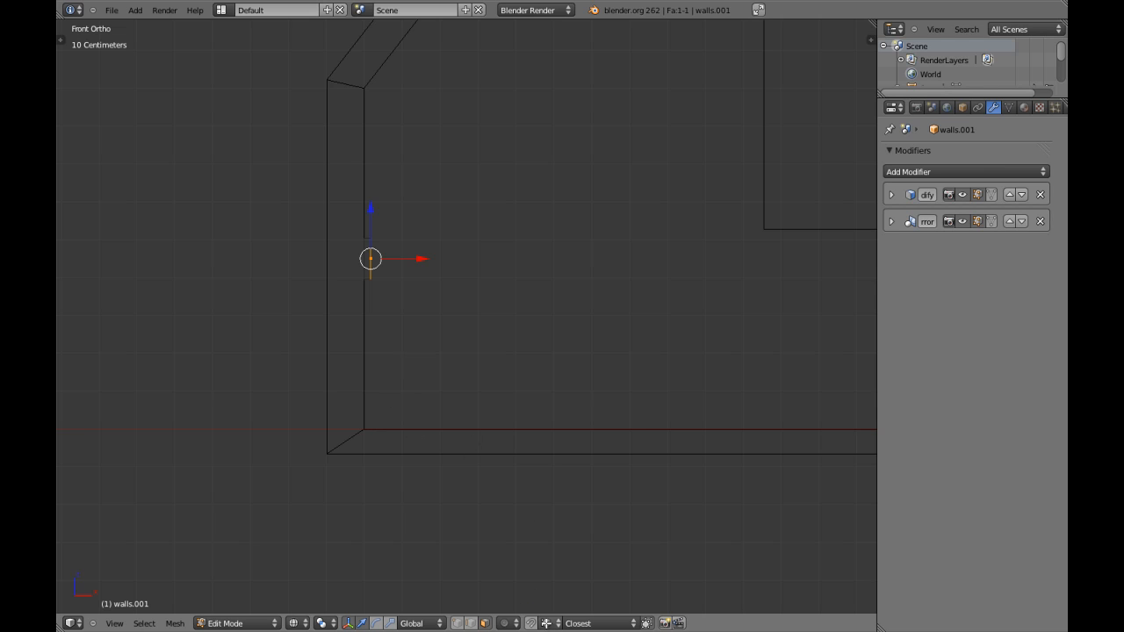
{"action": "key", "text": "g"}
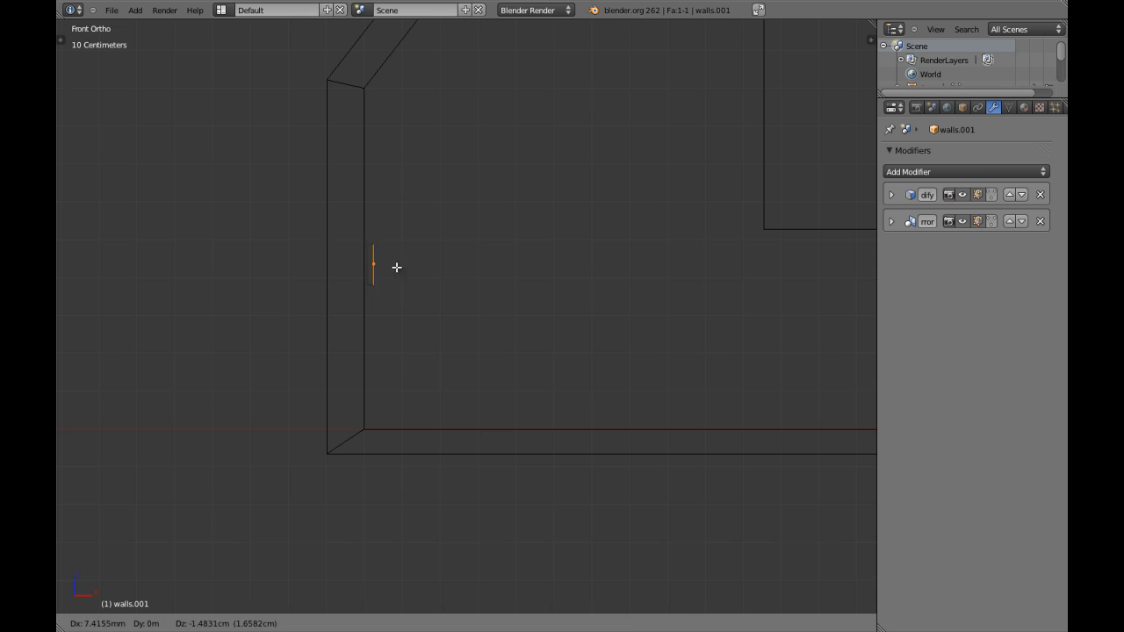
{"action": "key", "text": "z"}
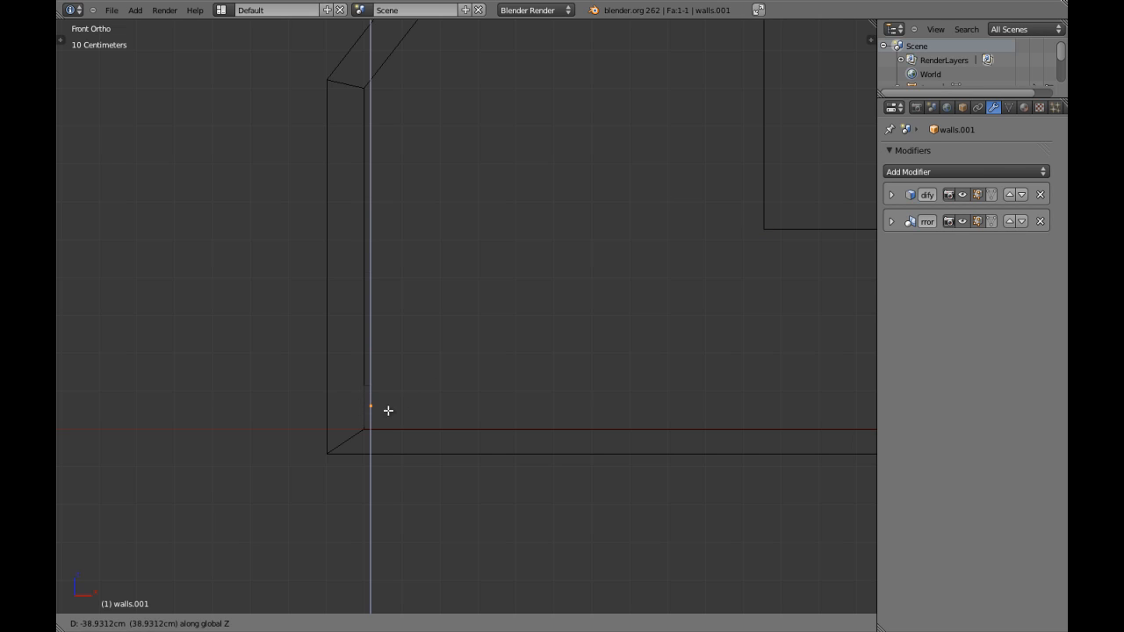
{"action": "left_click", "coordinate": [366, 425]}
{"action": "scroll", "coordinate": [472, 405], "scroll_direction": "down", "scroll_amount": 2}
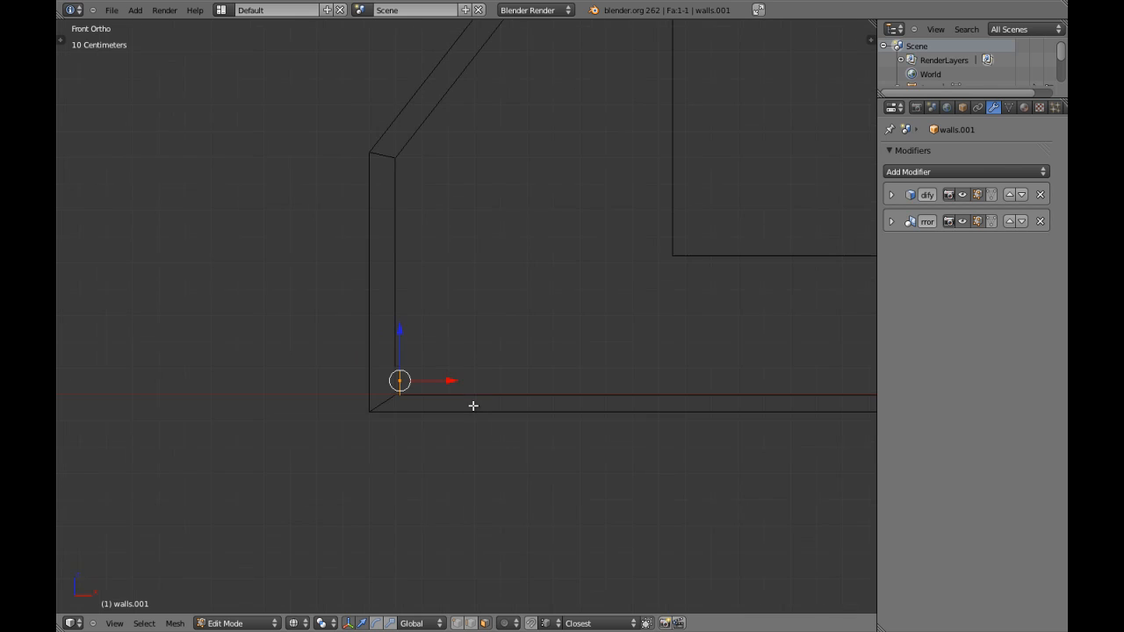
Check the lowered baseboard strip in shaded perspective and return to the front wireframe view.
{"action": "key", "text": "KP_5"}
{"action": "middle_click_drag", "start_coordinate": [531, 325], "coordinate": [484, 393]}
{"action": "key", "text": "z"}
{"action": "scroll", "coordinate": [458, 347], "scroll_direction": "down", "scroll_amount": 4}
{"action": "key", "text": "KP_1"}
{"action": "key", "text": "KP_5"}
{"action": "key", "text": "z"}
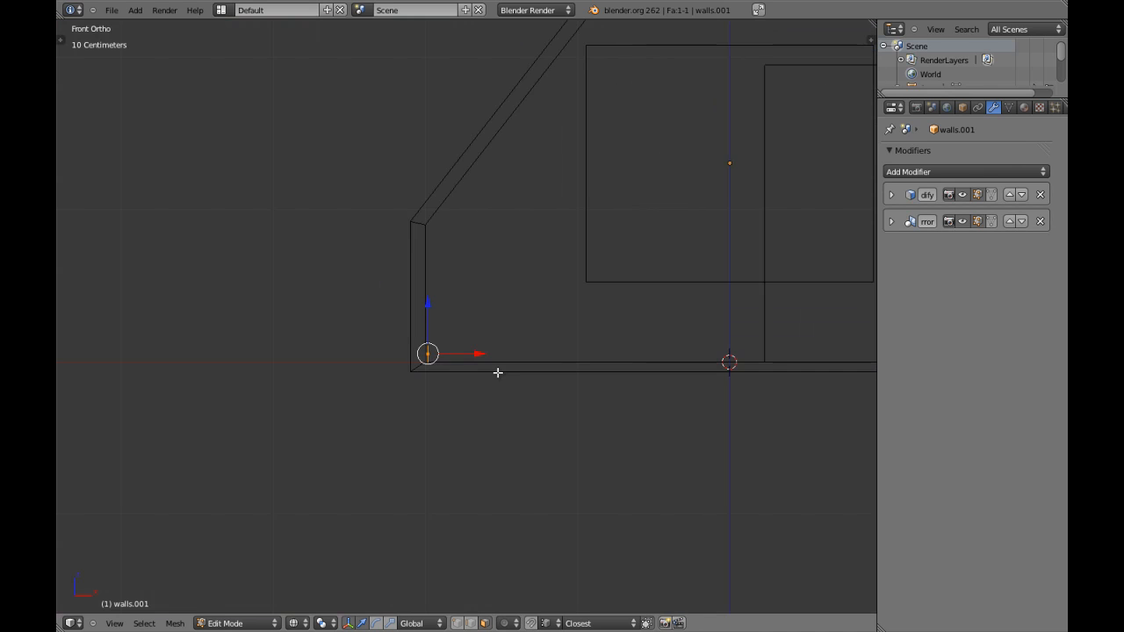
{"action": "scroll", "coordinate": [497, 380], "scroll_direction": "up", "scroll_amount": 2}
{"action": "scroll", "coordinate": [465, 379], "scroll_direction": "up", "scroll_amount": 2, "text": "shift"}
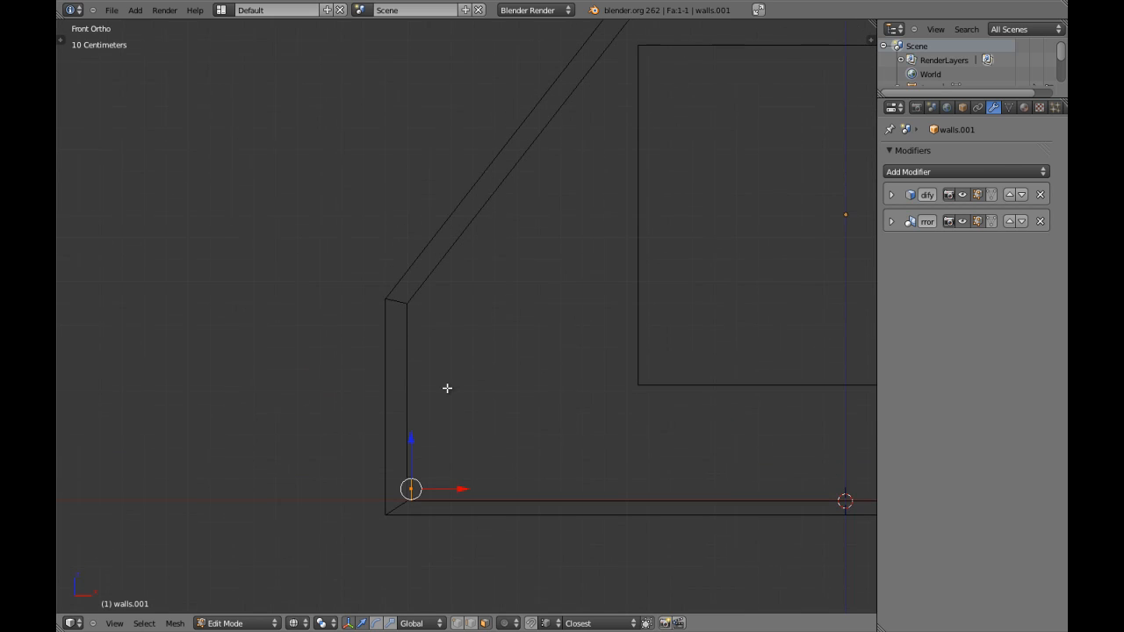
{"action": "middle_click_drag", "start_coordinate": [647, 400], "coordinate": [537, 382], "text": "shift"}
Start the Screencast Keys display in the 3D view.
{"action": "key", "text": "n"}
{"action": "scroll", "coordinate": [825, 453], "scroll_direction": "down", "scroll_amount": 2}
{"action": "scroll", "coordinate": [824, 448], "scroll_direction": "down", "scroll_amount": 7}
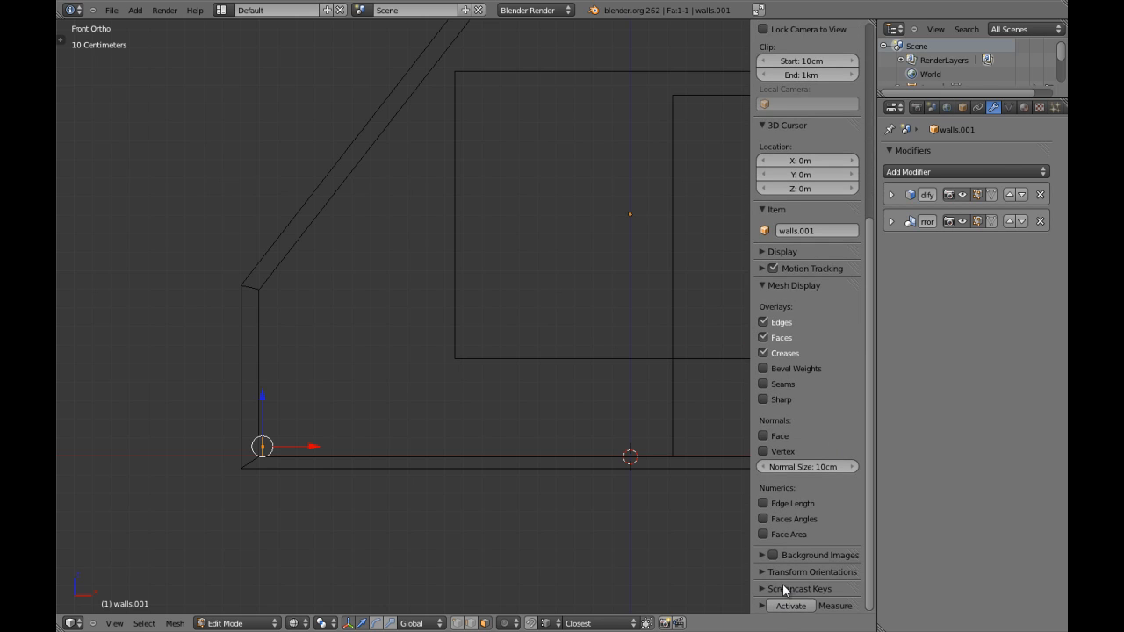
{"action": "left_click", "coordinate": [786, 589]}
{"action": "scroll", "coordinate": [785, 593], "scroll_direction": "down", "scroll_amount": 2}
{"action": "left_click", "coordinate": [783, 527]}
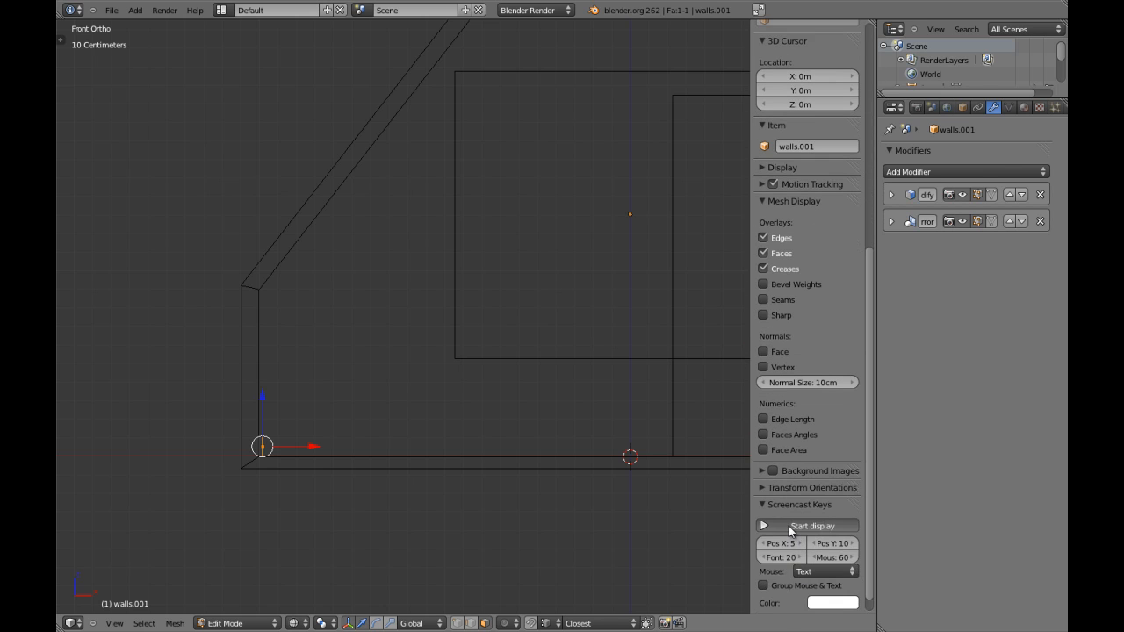
Duplicate the baseboard strip and move the copy about 79 cm up along Z, snapping it to the side wall's upper corner.
{"action": "left_click", "coordinate": [763, 499]}
{"action": "key", "text": "n"}
{"action": "middle_click_drag", "start_coordinate": [514, 394], "coordinate": [538, 455], "text": "shift"}
{"action": "middle_click_drag", "start_coordinate": [388, 444], "coordinate": [403, 423], "text": "shift"}
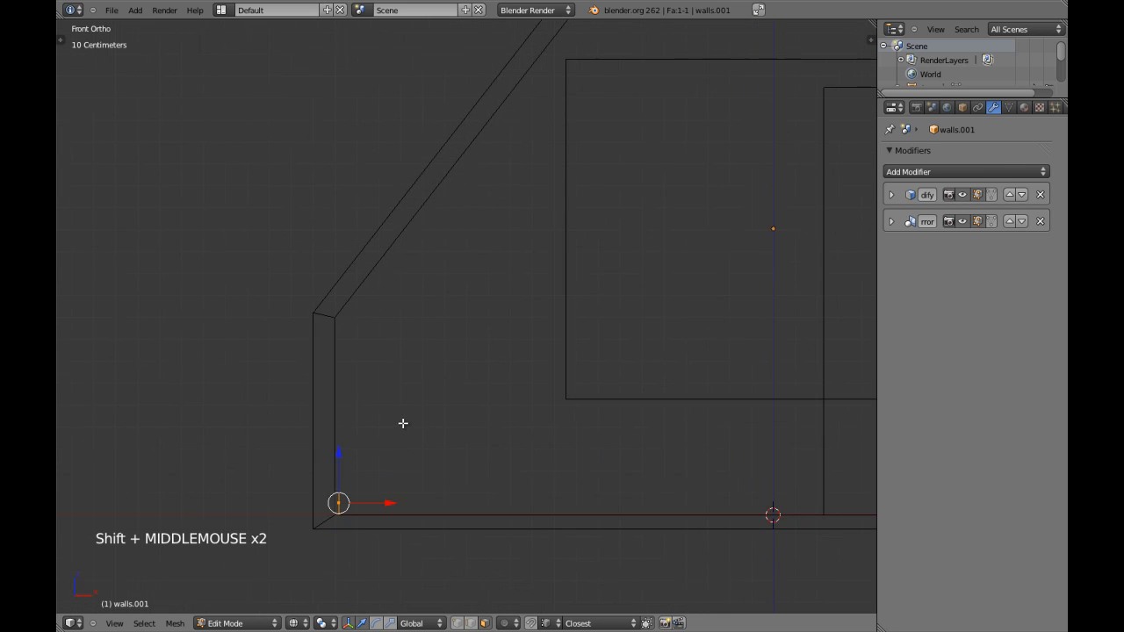
{"action": "key", "text": "shift+d"}
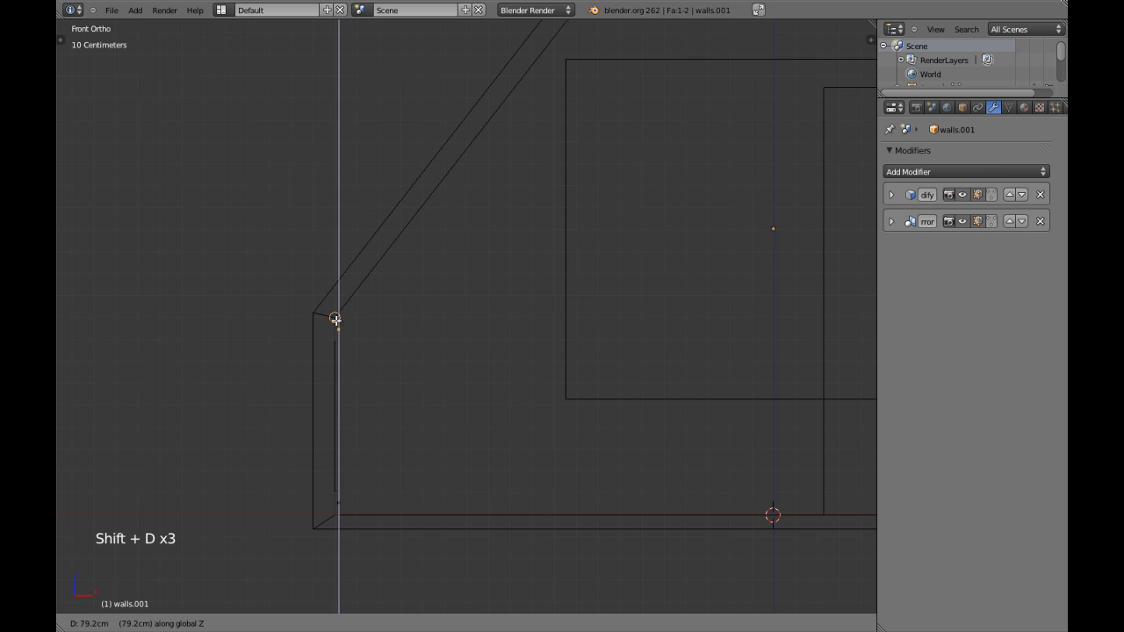
{"action": "left_click", "coordinate": [358, 347], "text": "ctrl"}
Examine the raised strip copy along the side wall in shaded perspective and return to the front wireframe view.
{"action": "middle_click_drag", "start_coordinate": [371, 366], "coordinate": [500, 339], "text": "shift"}
{"action": "scroll", "coordinate": [499, 338], "scroll_direction": "up", "scroll_amount": 3}
{"action": "scroll", "coordinate": [499, 339], "scroll_direction": "down", "scroll_amount": 2}
{"action": "key", "text": "KP_5"}
{"action": "key", "text": "KP_Decimal"}
{"action": "key", "text": "z"}
{"action": "middle_click_drag", "start_coordinate": [564, 359], "coordinate": [545, 329]}
{"action": "scroll", "coordinate": [559, 335], "scroll_direction": "up", "scroll_amount": 3}
{"action": "scroll", "coordinate": [567, 334], "scroll_direction": "up", "scroll_amount": 5}
{"action": "middle_click_drag", "start_coordinate": [544, 329], "coordinate": [457, 334]}
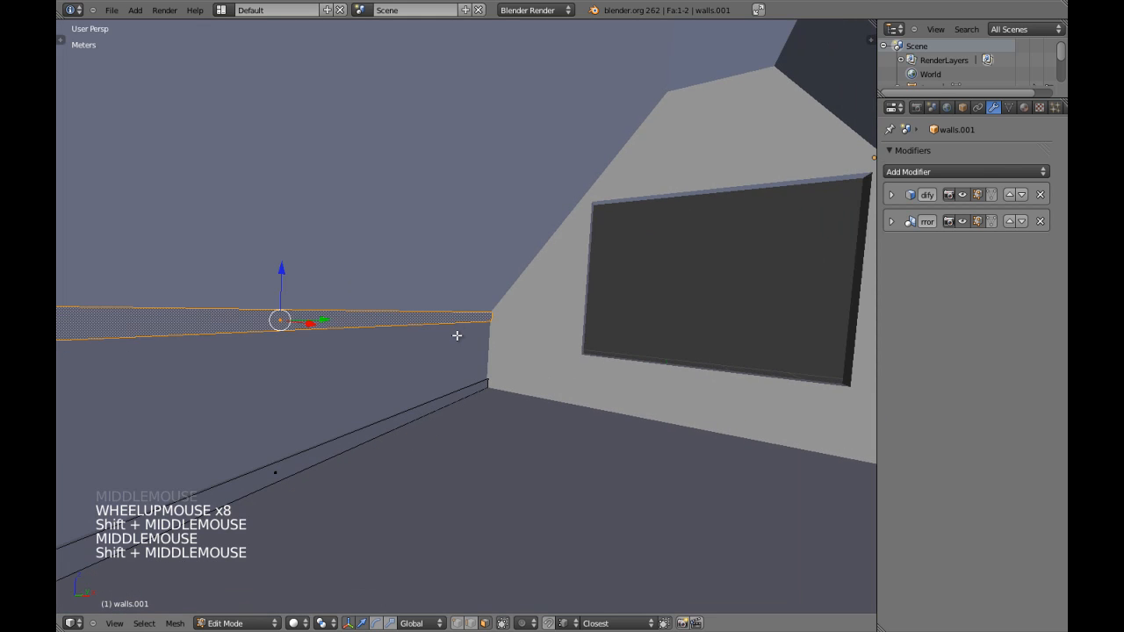
{"action": "middle_click_drag", "start_coordinate": [649, 171], "coordinate": [481, 189], "text": "shift"}
{"action": "key", "text": "KP_1"}
{"action": "key", "text": "KP_5"}
{"action": "key", "text": "z"}
Switch to vertex selection, select the raised strip's upper-edge vertices and snap the 3D cursor to them.
{"action": "middle_click_drag", "start_coordinate": [266, 210], "coordinate": [449, 334], "text": "shift"}
{"action": "scroll", "coordinate": [449, 334], "scroll_direction": "up", "scroll_amount": 1}
{"action": "key", "text": "ctrl+Tab"}
{"action": "left_click", "coordinate": [448, 335]}
{"action": "key", "text": "a"}
{"action": "scroll", "coordinate": [503, 324], "scroll_direction": "up", "scroll_amount": 2}
{"action": "middle_click_drag", "start_coordinate": [524, 378], "coordinate": [521, 354], "text": "shift"}
{"action": "key", "text": "c"}
{"action": "left_click", "coordinate": [469, 302]}
{"action": "right_click", "coordinate": [507, 337]}
{"action": "scroll", "coordinate": [506, 337], "scroll_direction": "up", "scroll_amount": 1}
{"action": "scroll", "coordinate": [521, 353], "scroll_direction": "up", "scroll_amount": 1}
{"action": "key", "text": "shift+s"}
{"action": "left_click", "coordinate": [515, 385]}
Select the whole raised strip and set the pivot point to the 3D cursor.
{"action": "key", "text": "a"}
{"action": "right_click", "coordinate": [525, 333]}
{"action": "middle_click", "coordinate": [532, 331], "text": "shift"}
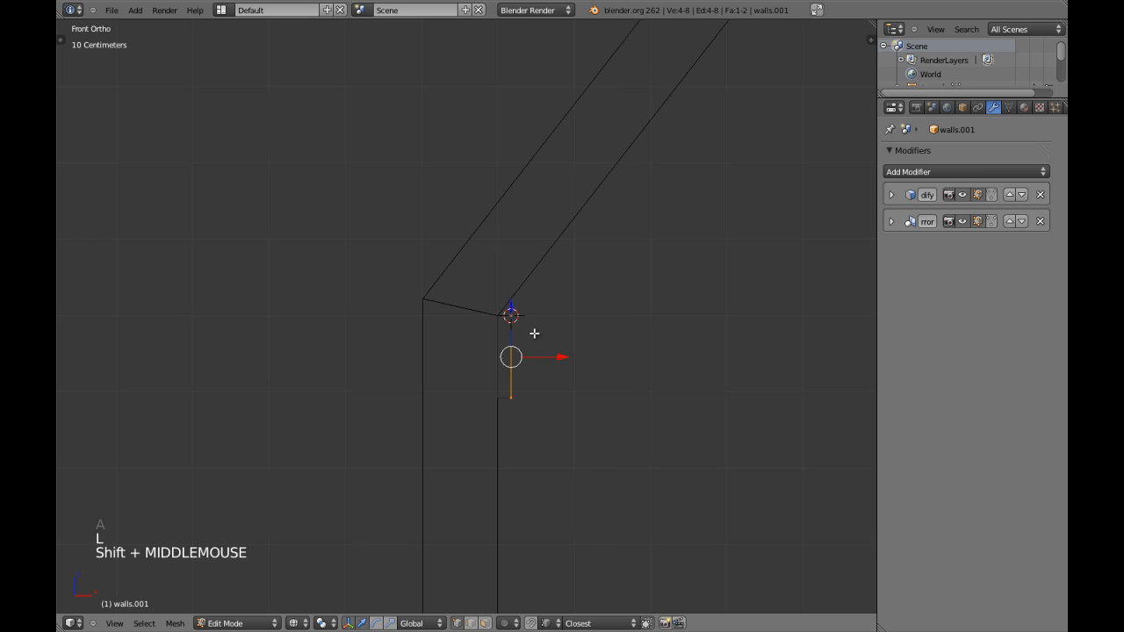
{"action": "key", "text": "period"}
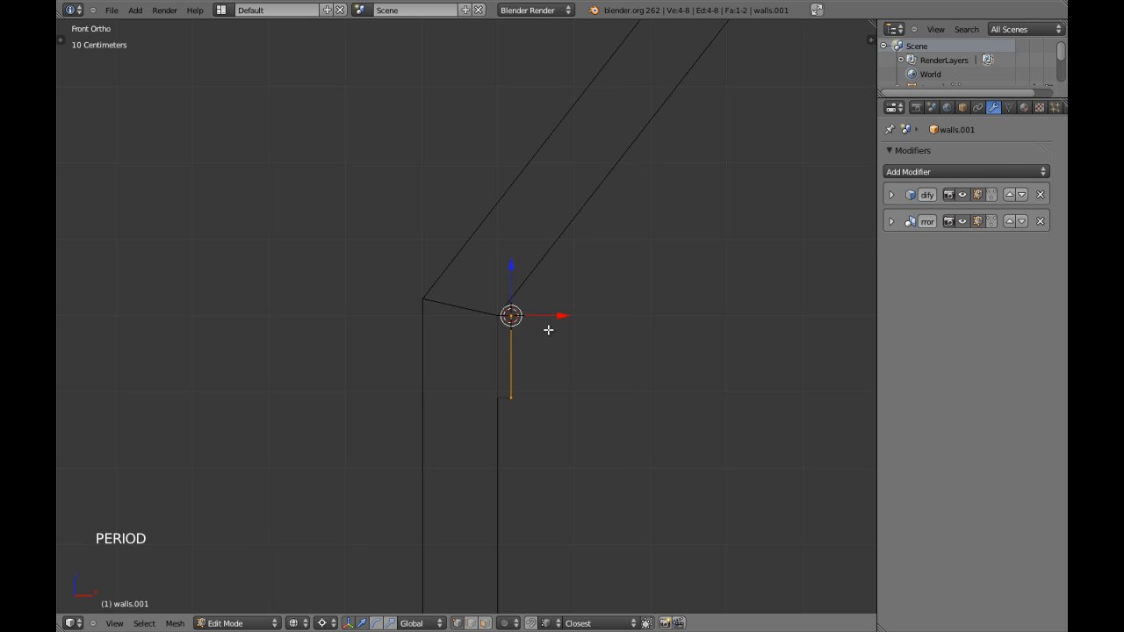
Duplicate the raised strip in place and rotate the copy about the 3D cursor until it follows the sloped wall.
{"action": "key", "text": "shift+d"}
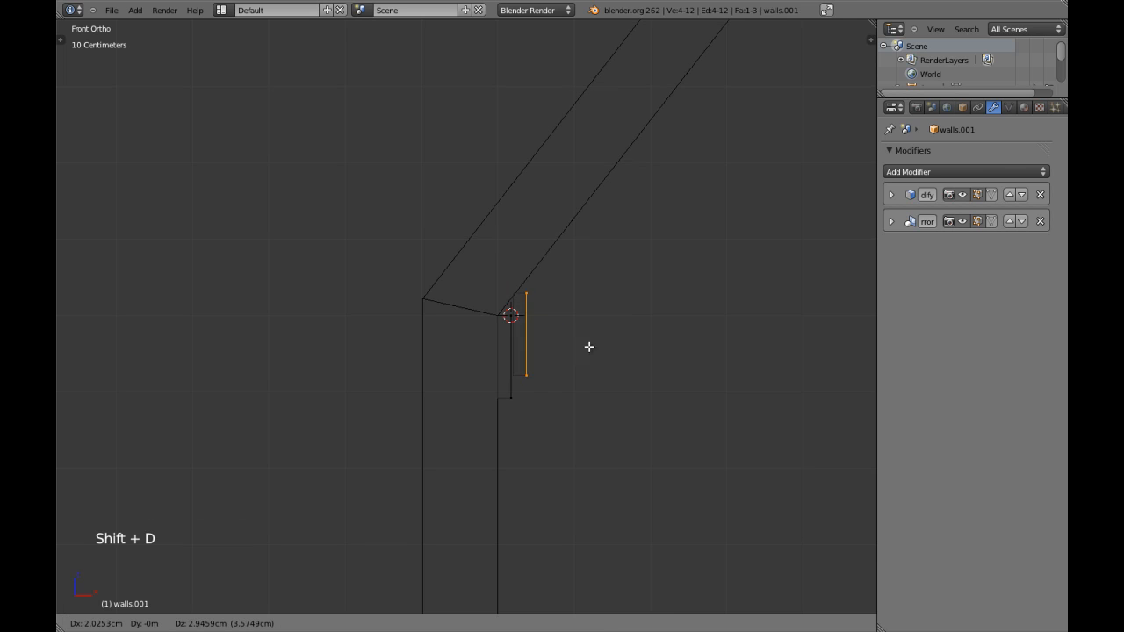
{"action": "right_click", "coordinate": [485, 390]}
{"action": "key", "text": "r"}
{"action": "key", "text": "r"}
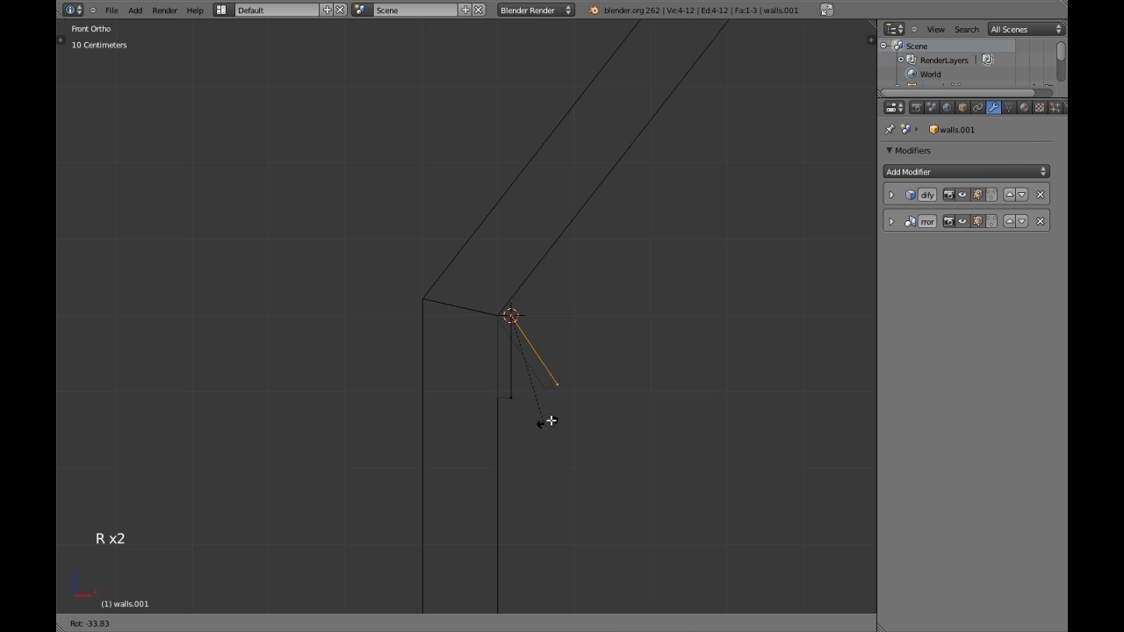
{"action": "left_click", "coordinate": [598, 254]}
{"action": "scroll", "coordinate": [603, 306], "scroll_direction": "up", "scroll_amount": 5}
{"action": "middle_click_drag", "start_coordinate": [603, 307], "coordinate": [564, 323], "text": "shift"}
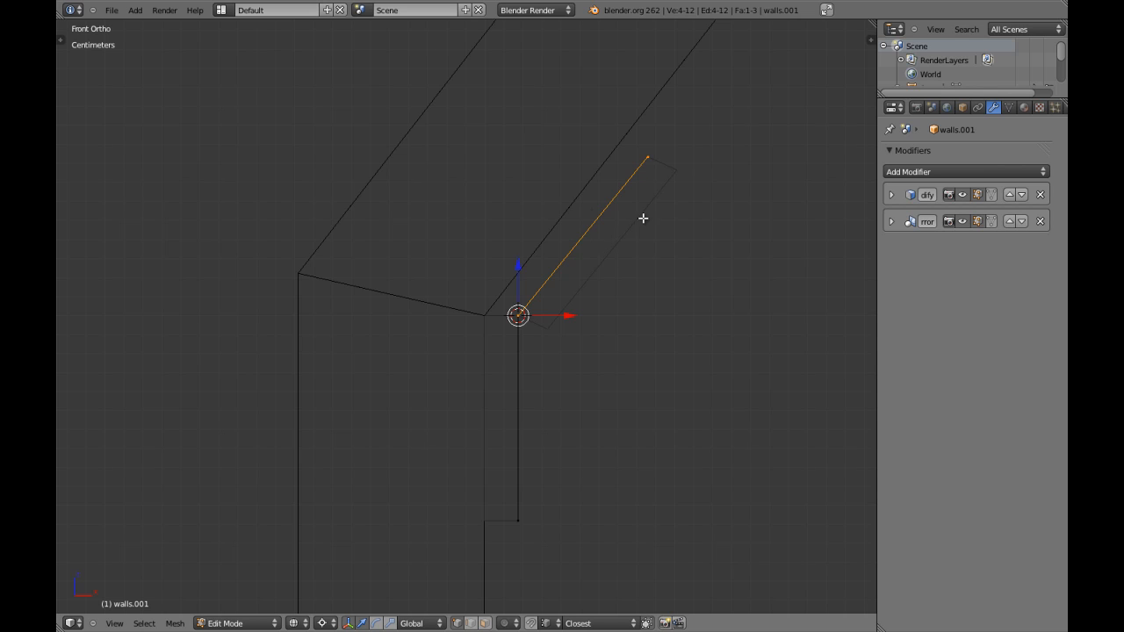
Flip the sloped strip's normals and remove doubles across all the strips.
{"action": "key", "text": "w"}
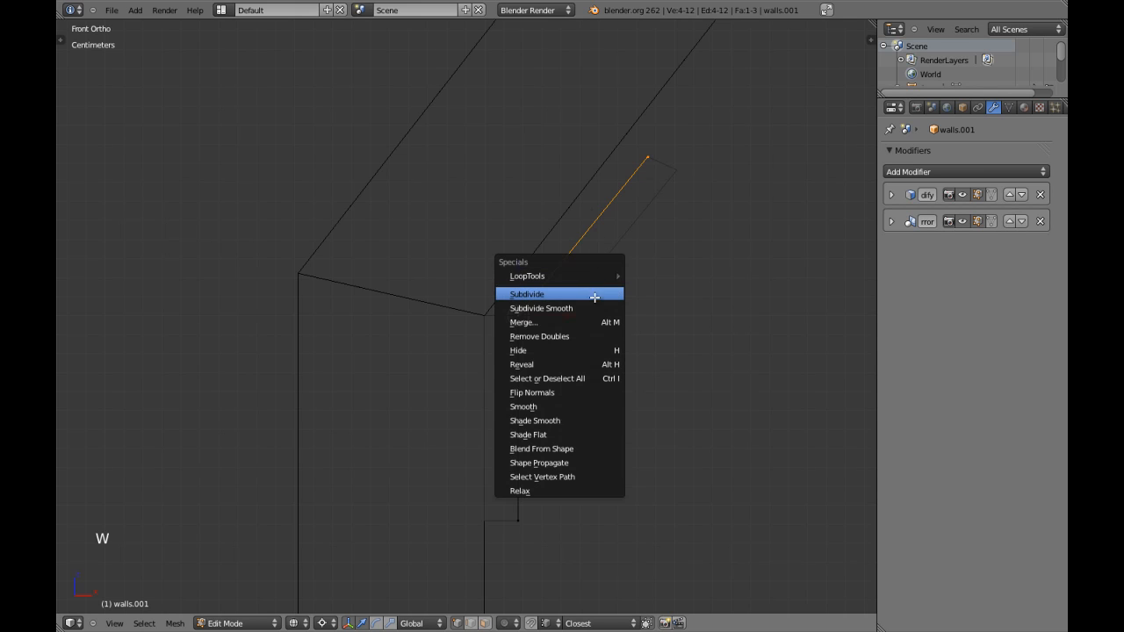
{"action": "left_click", "coordinate": [554, 392]}
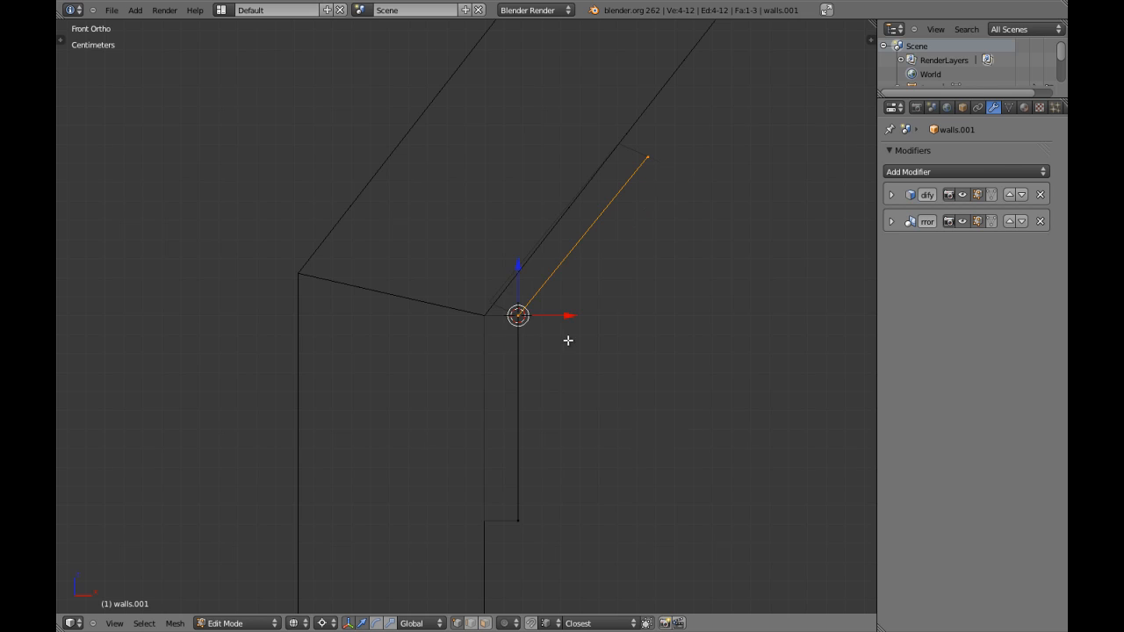
{"action": "key", "text": "a"}
{"action": "key", "text": "a"}
{"action": "key", "text": "a"}
{"action": "scroll", "coordinate": [505, 323], "scroll_direction": "up", "scroll_amount": 4}
{"action": "middle_click_drag", "start_coordinate": [564, 308], "coordinate": [498, 320], "text": "shift"}
{"action": "scroll", "coordinate": [476, 350], "scroll_direction": "down", "scroll_amount": 2}
{"action": "key", "text": "a"}
{"action": "key", "text": "w"}
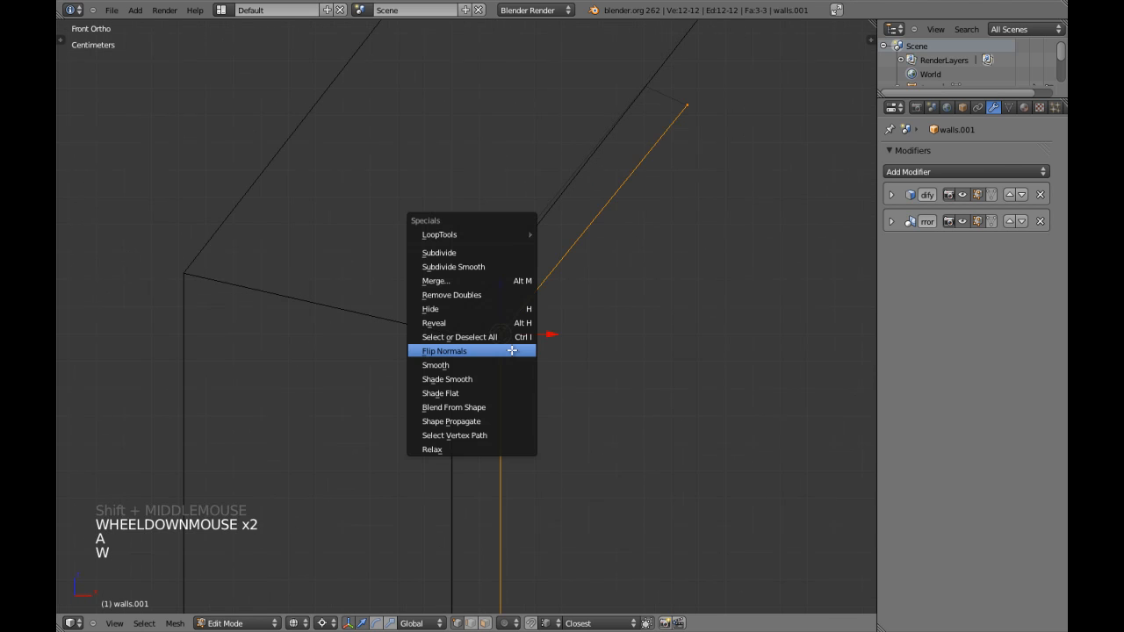
{"action": "left_click", "coordinate": [496, 295]}
Select the sloped strip's upper vertices and rotate them slightly to refine the strip's alignment with the sloped wall.
{"action": "scroll", "coordinate": [557, 318], "scroll_direction": "down", "scroll_amount": 3}
{"action": "key", "text": "a"}
{"action": "key", "text": "c"}
{"action": "left_click", "coordinate": [600, 194]}
{"action": "right_click", "coordinate": [600, 197]}
{"action": "middle_click_drag", "start_coordinate": [600, 246], "coordinate": [600, 253], "text": "shift"}
{"action": "scroll", "coordinate": [505, 401], "scroll_direction": "up", "scroll_amount": 3}
{"action": "scroll", "coordinate": [505, 401], "scroll_direction": "up", "scroll_amount": 2}
{"action": "middle_click_drag", "start_coordinate": [505, 401], "coordinate": [492, 459], "text": "shift"}
{"action": "scroll", "coordinate": [504, 378], "scroll_direction": "down", "scroll_amount": 2}
{"action": "scroll", "coordinate": [509, 414], "scroll_direction": "up", "scroll_amount": 4}
{"action": "middle_click_drag", "start_coordinate": [509, 413], "coordinate": [567, 329], "text": "shift"}
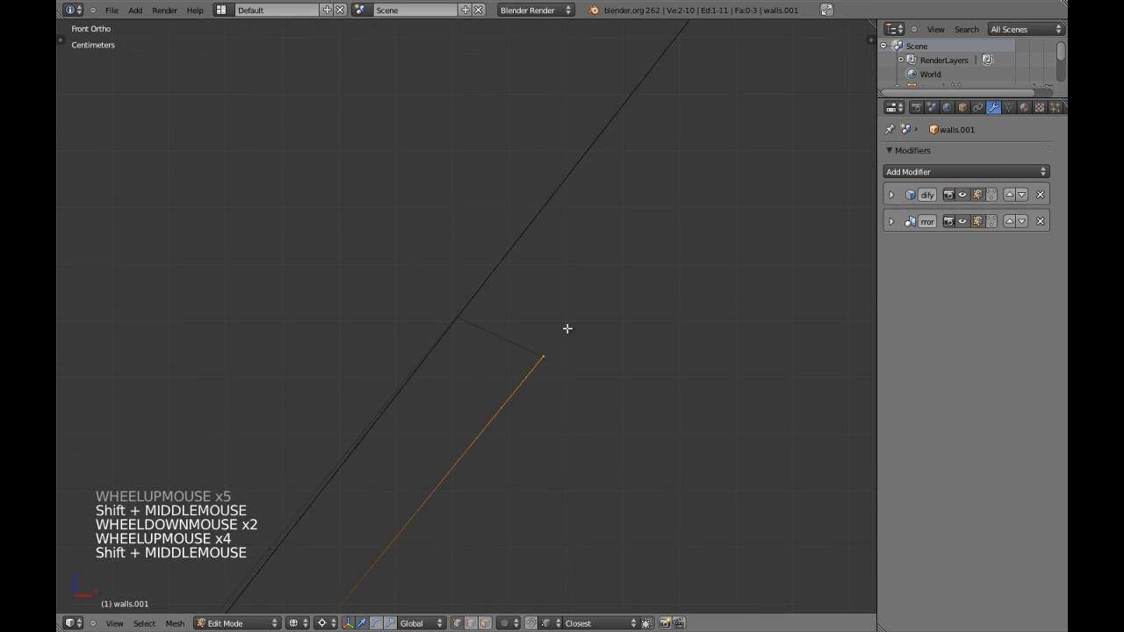
{"action": "key", "text": "r"}
{"action": "left_click", "coordinate": [592, 349], "text": "shift"}
Examine the boards on both side walls in shaded perspective in Object Mode.
{"action": "scroll", "coordinate": [592, 349], "scroll_direction": "down", "scroll_amount": 5}
{"action": "scroll", "coordinate": [591, 349], "scroll_direction": "down", "scroll_amount": 9}
{"action": "key", "text": "a"}
{"action": "key", "text": "KP_5"}
{"action": "key", "text": "z"}
{"action": "key", "text": "Tab"}
{"action": "middle_click_drag", "start_coordinate": [592, 349], "coordinate": [502, 386]}
{"action": "scroll", "coordinate": [537, 345], "scroll_direction": "down", "scroll_amount": 4}
{"action": "key", "text": "a"}
{"action": "scroll", "coordinate": [640, 376], "scroll_direction": "down", "scroll_amount": 4}
{"action": "middle_click_drag", "start_coordinate": [640, 377], "coordinate": [491, 392]}
{"action": "scroll", "coordinate": [492, 393], "scroll_direction": "up", "scroll_amount": 2}
{"action": "key", "text": "a"}
{"action": "key", "text": "a"}
{"action": "right_click_drag", "start_coordinate": [268, 345], "coordinate": [307, 323]}
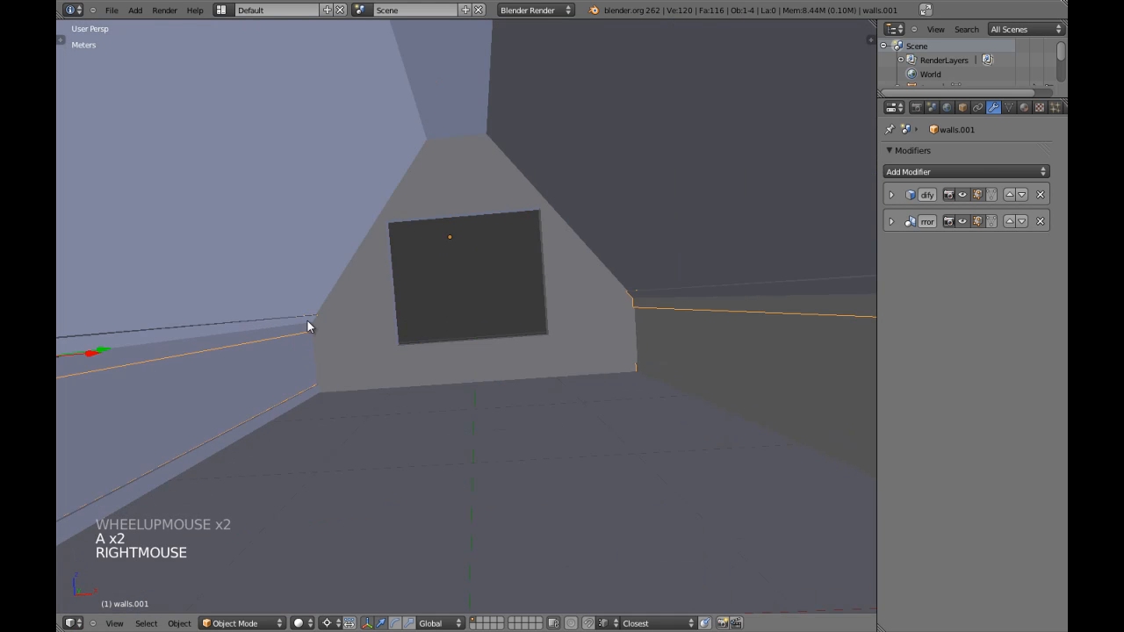
Return to the front wireframe view and enter Edit Mode on walls.001 with nothing selected.
{"action": "key", "text": "KP_1"}
{"action": "key", "text": "KP_5"}
{"action": "key", "text": "a"}
{"action": "key", "text": "a"}
{"action": "key", "text": "a"}
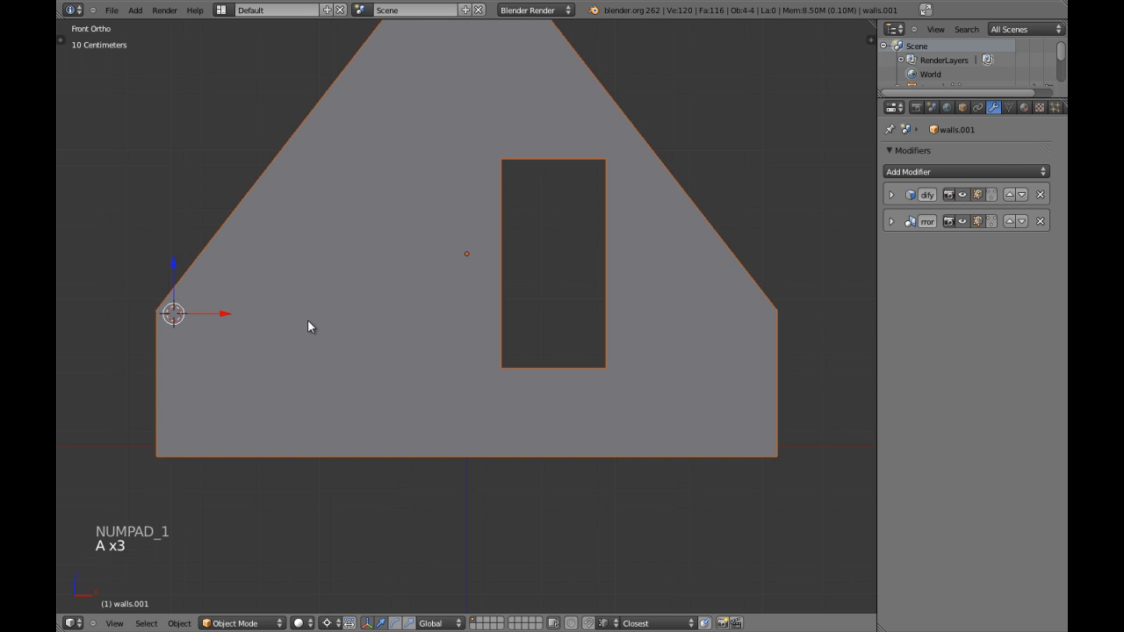
{"action": "key", "text": "z"}
{"action": "key", "text": "a"}
{"action": "middle_click_drag", "start_coordinate": [174, 328], "coordinate": [258, 331], "text": "shift"}
{"action": "right_click", "coordinate": [258, 331]}
{"action": "key", "text": "Tab"}
{"action": "scroll", "coordinate": [366, 334], "scroll_direction": "up", "scroll_amount": 2}
{"action": "key", "text": "a"}
{"action": "key", "text": "a"}
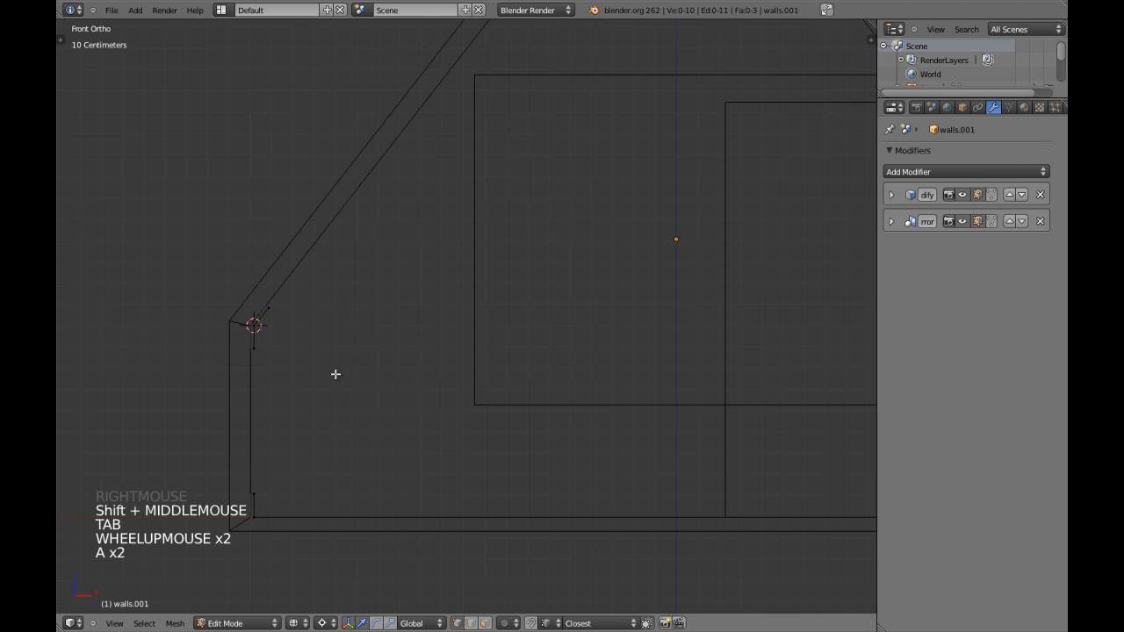
Duplicate the baseboard strip about its own centre and rotate the copy 90° around X so it stands upright.
{"action": "middle_click_drag", "start_coordinate": [334, 374], "coordinate": [428, 282], "text": "shift"}
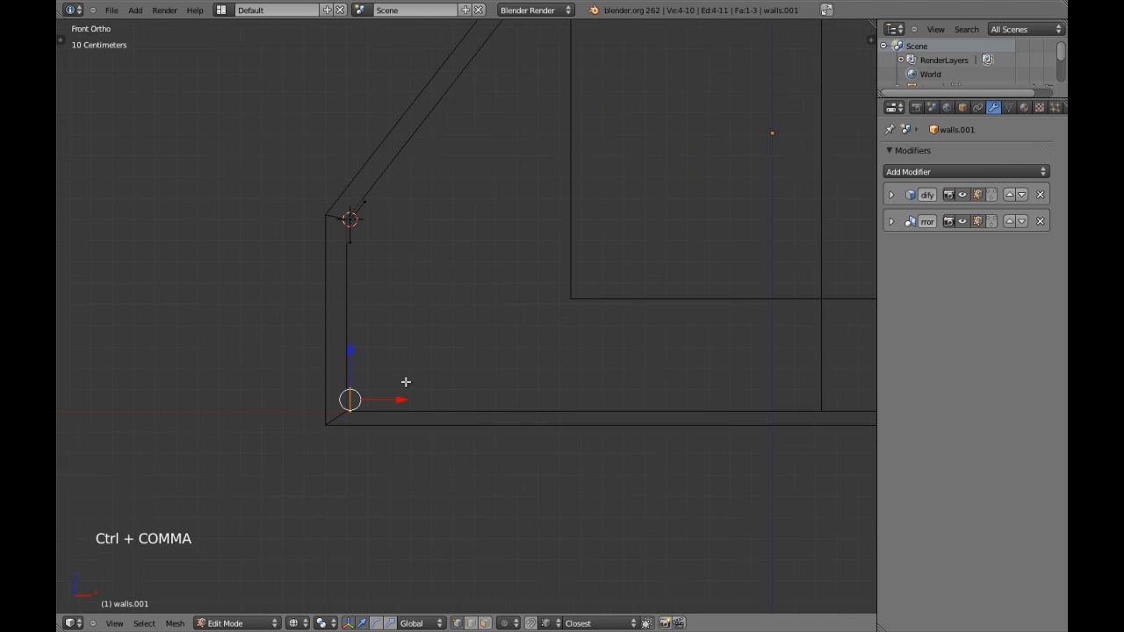
{"action": "key", "text": "shift+d"}
{"action": "key", "text": "r"}
{"action": "key", "text": "r"}
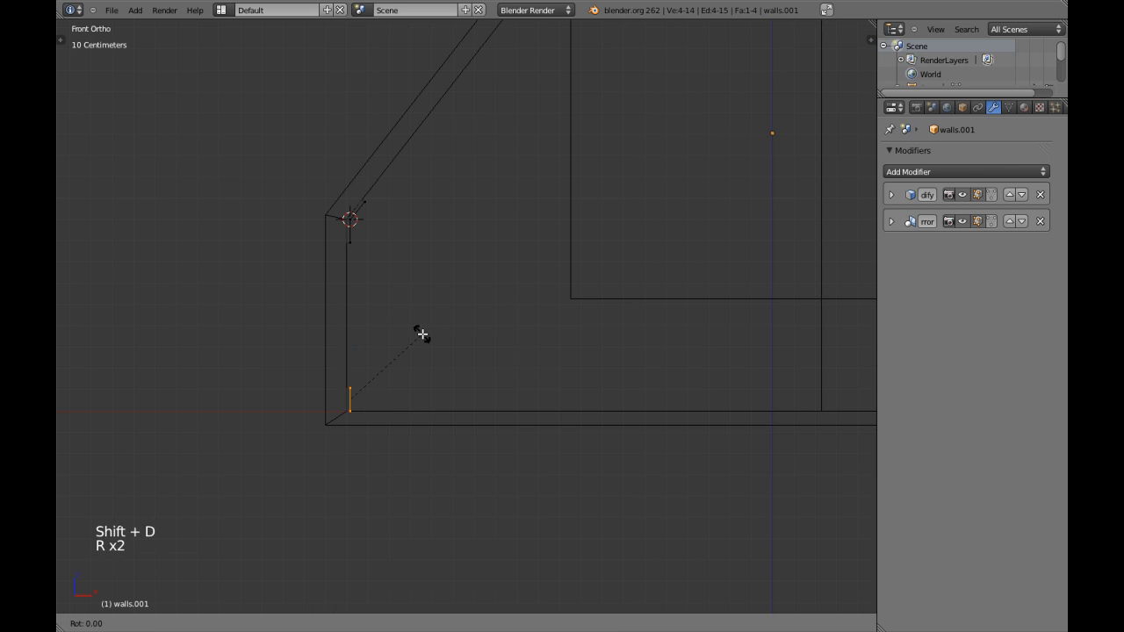
{"action": "type", "text": "x90"}
{"action": "key", "text": "Return"}
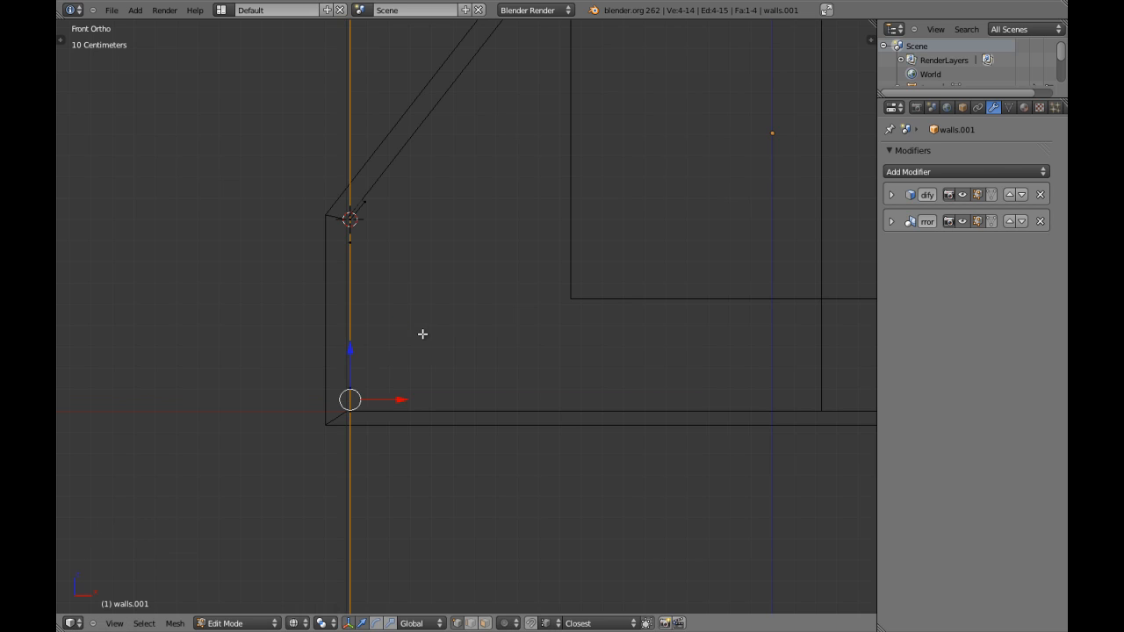
Move the upright strip along Z and snap its lower end to the floor.
{"action": "scroll", "coordinate": [413, 366], "scroll_direction": "down", "scroll_amount": 8}
{"action": "scroll", "coordinate": [459, 356], "scroll_direction": "up", "scroll_amount": 3}
{"action": "middle_click_drag", "start_coordinate": [460, 356], "coordinate": [448, 331], "text": "shift"}
{"action": "scroll", "coordinate": [414, 373], "scroll_direction": "up", "scroll_amount": 3}
{"action": "key", "text": "g"}
{"action": "key", "text": "z"}
{"action": "left_click", "coordinate": [425, 338], "text": "ctrl"}
Examine the upright strip's position along the side wall in the top and shaded perspective views.
{"action": "scroll", "coordinate": [467, 318], "scroll_direction": "down", "scroll_amount": 4}
{"action": "middle_click_drag", "start_coordinate": [466, 255], "coordinate": [475, 371], "text": "shift"}
{"action": "mouse_move", "coordinate": [474, 332]}
{"action": "middle_mouse_down", "text": "shift"}
{"action": "mouse_move", "coordinate": [480, 360]}
{"action": "mouse_move", "coordinate": [478, 337]}
{"action": "middle_mouse_up", "text": "shift"}
{"action": "key", "text": "KP_7"}
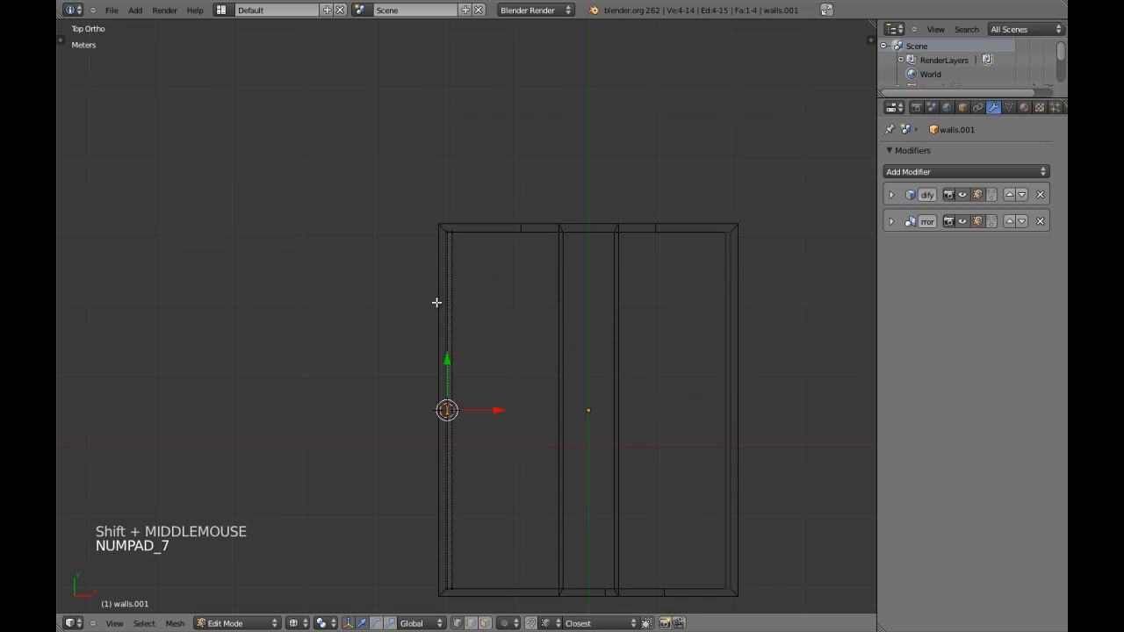
{"action": "key", "text": "KP_5"}
{"action": "key", "text": "z"}
{"action": "mouse_move", "coordinate": [431, 289]}
{"action": "middle_mouse_down"}
{"action": "mouse_move", "coordinate": [575, 359]}
{"action": "mouse_move", "coordinate": [557, 464]}
{"action": "mouse_move", "coordinate": [472, 323]}
{"action": "middle_mouse_up"}
{"action": "scroll", "coordinate": [574, 359], "scroll_direction": "up", "scroll_amount": 2}
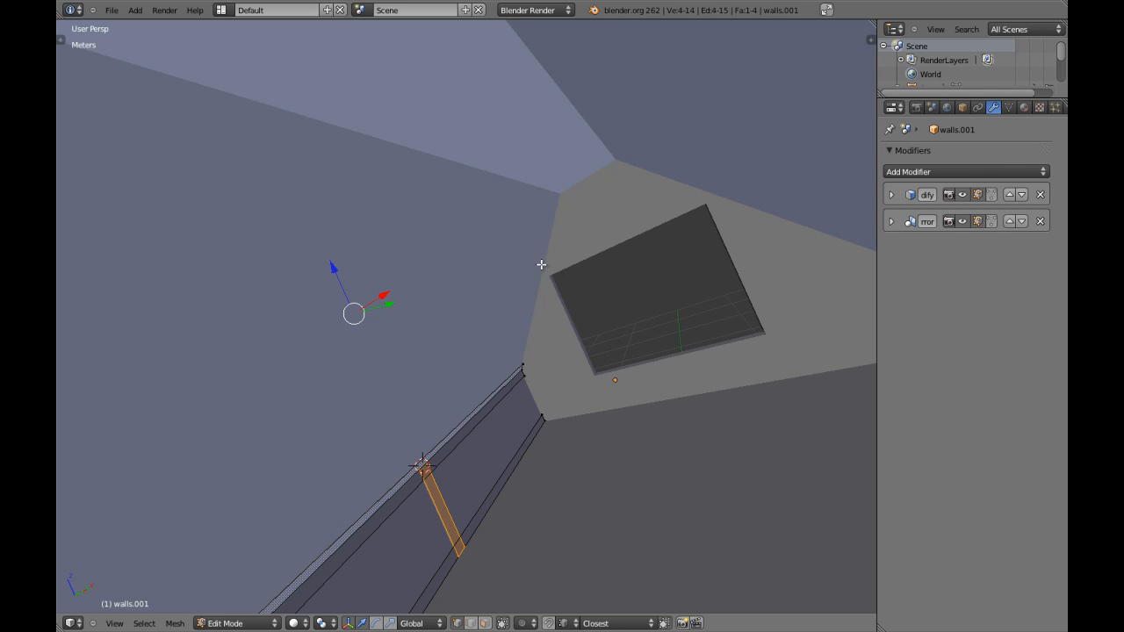
Move the upright strip in the top wireframe view and snap it to the side wall's far end corner.
{"action": "key", "text": "KP_7"}
{"action": "key", "text": "KP_5"}
{"action": "key", "text": "z"}
{"action": "middle_click_drag", "start_coordinate": [416, 360], "coordinate": [419, 384], "text": "shift"}
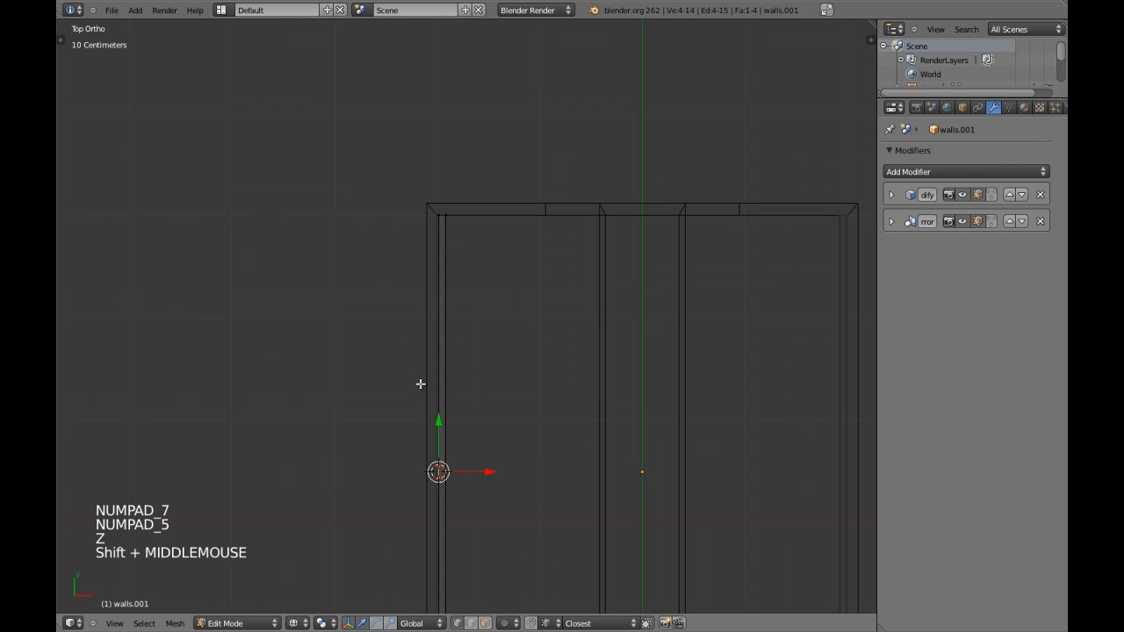
{"action": "key", "text": "g"}
{"action": "left_click", "coordinate": [439, 225], "text": "ctrl"}
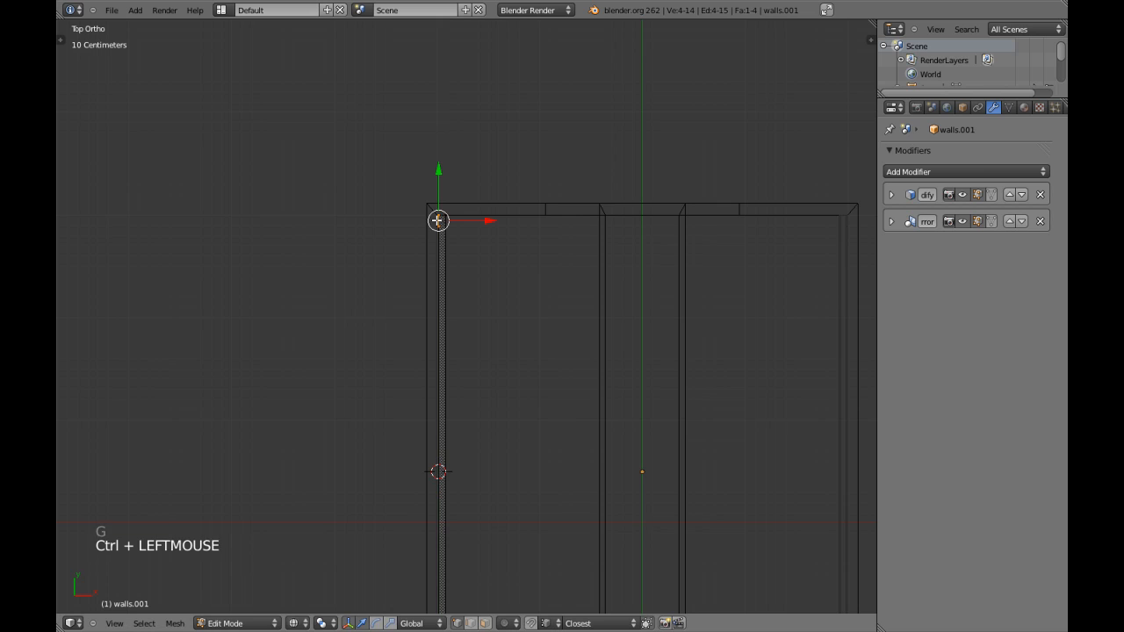
Set the pivot to the 3D cursor and scale the upright strip to 0 along Z in the front view.
{"action": "key", "text": "KP_1"}
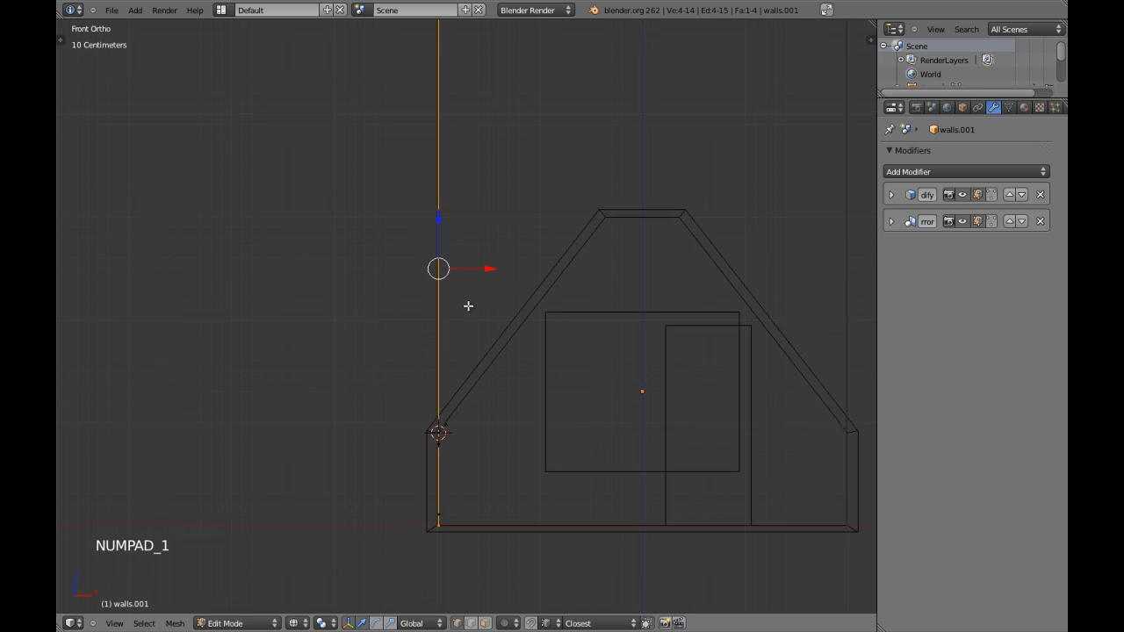
{"action": "scroll", "coordinate": [482, 372], "scroll_direction": "up", "scroll_amount": 3}
{"action": "middle_click_drag", "start_coordinate": [482, 409], "coordinate": [439, 357], "text": "shift"}
{"action": "scroll", "coordinate": [431, 158], "scroll_direction": "down", "scroll_amount": 2}
{"action": "middle_click_drag", "start_coordinate": [431, 158], "coordinate": [445, 250], "text": "shift"}
{"action": "scroll", "coordinate": [434, 72], "scroll_direction": "down", "scroll_amount": 1}
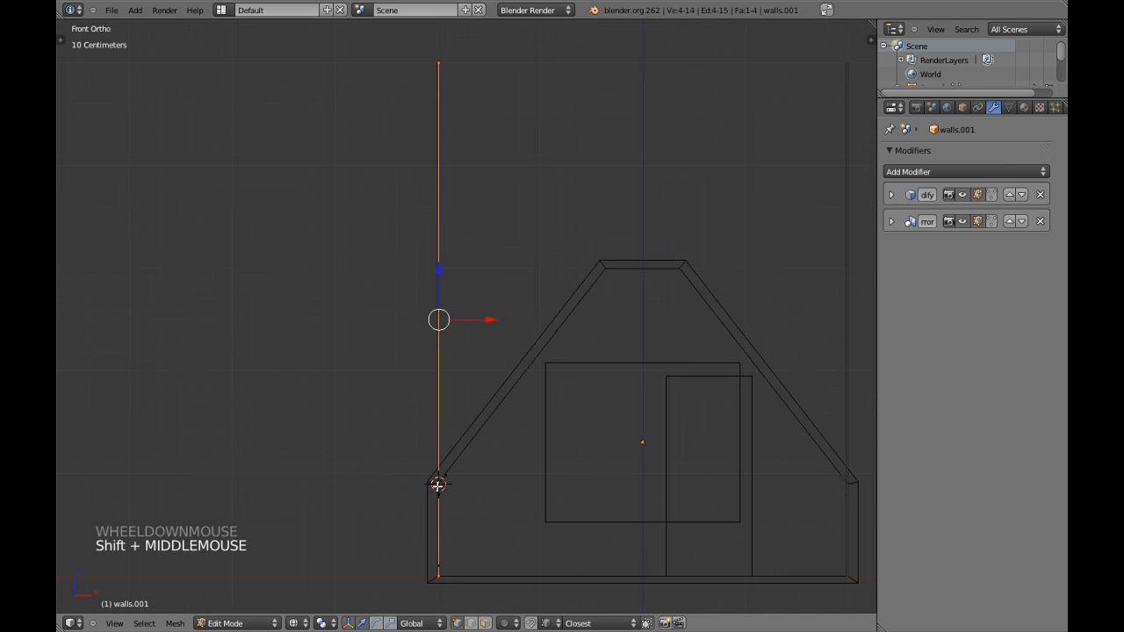
{"action": "middle_click_drag", "start_coordinate": [445, 486], "coordinate": [442, 455], "text": "shift"}
{"action": "scroll", "coordinate": [444, 381], "scroll_direction": "up", "scroll_amount": 6}
{"action": "middle_click_drag", "start_coordinate": [444, 381], "coordinate": [412, 363], "text": "shift"}
{"action": "scroll", "coordinate": [386, 369], "scroll_direction": "down", "scroll_amount": 9}
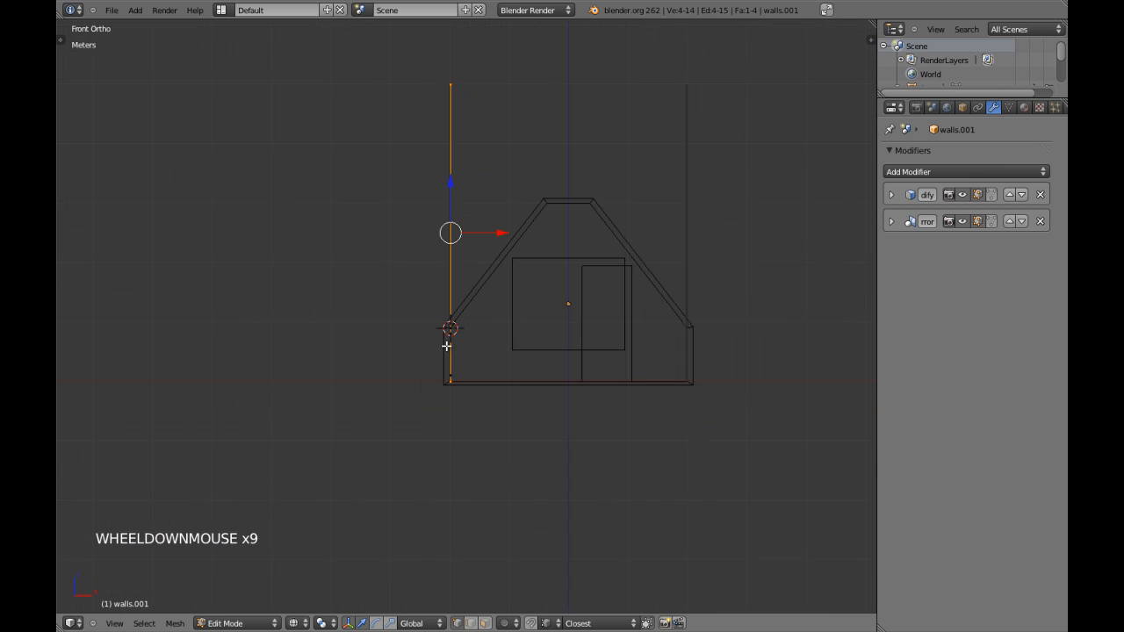
{"action": "key", "text": "period"}
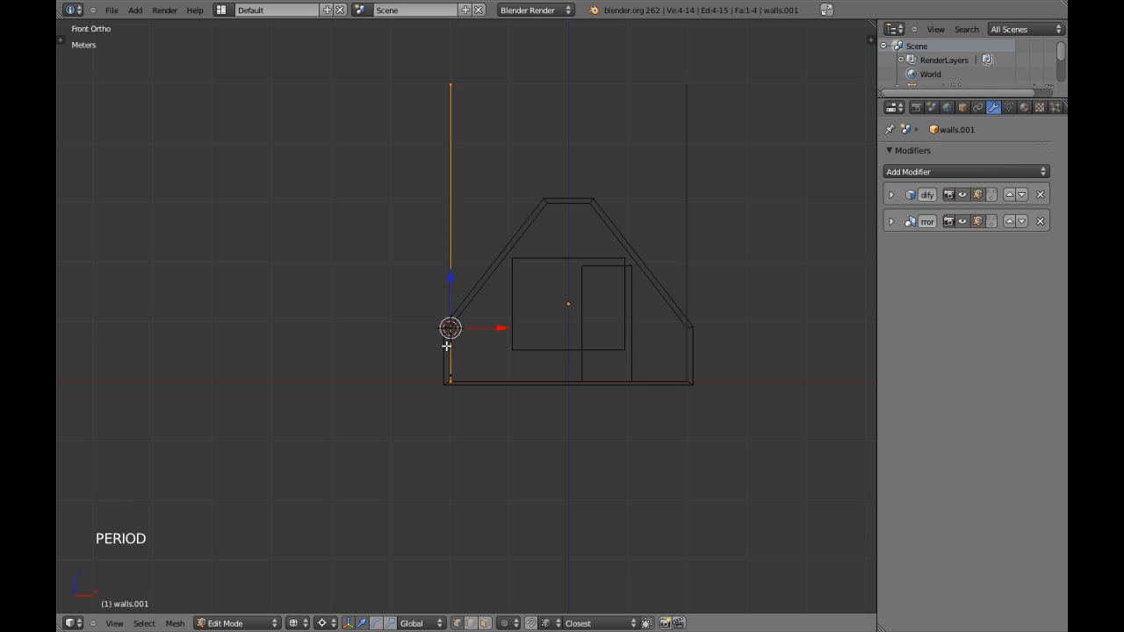
{"action": "key", "text": "s"}
{"action": "key", "text": "z"}
{"action": "key", "text": "0"}
{"action": "key", "text": "Return"}
{"action": "scroll", "coordinate": [454, 344], "scroll_direction": "up", "scroll_amount": 2}
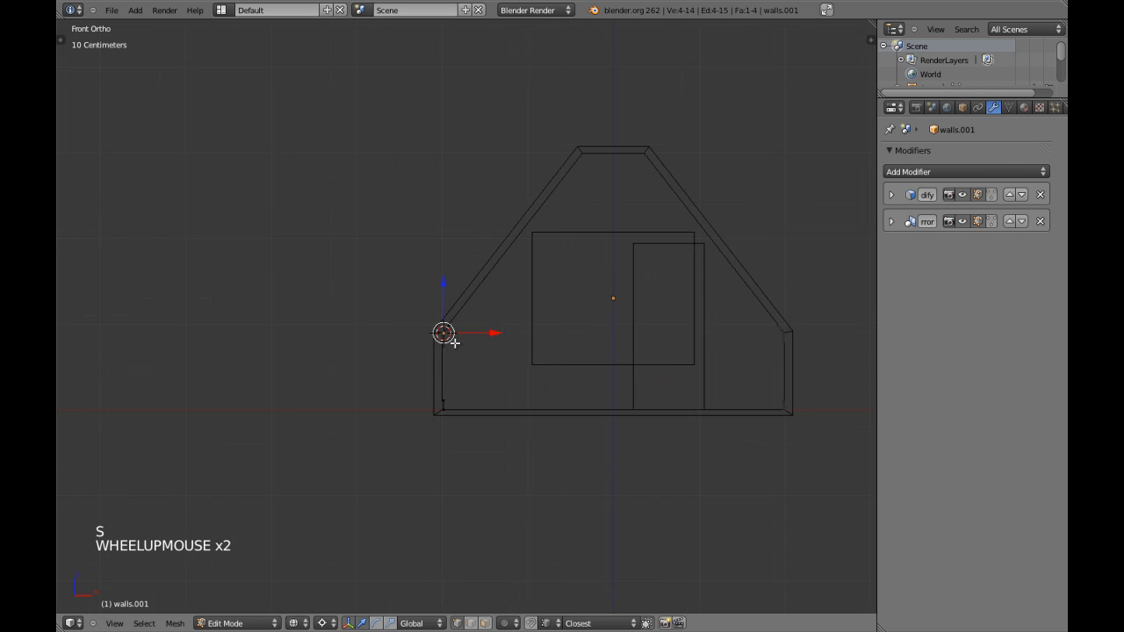
Extrude the flattened strip straight up past the roof ridge height.
{"action": "scroll", "coordinate": [454, 347], "scroll_direction": "down", "scroll_amount": 2}
{"action": "middle_click_drag", "start_coordinate": [455, 351], "coordinate": [456, 377], "text": "shift"}
{"action": "key", "text": "e"}
{"action": "left_click", "coordinate": [469, 209]}
Toggle an option in the Mirror modifier's settings and maximize the 3D view.
{"action": "key", "text": "shift+space"}
{"action": "key", "text": "shift+space"}
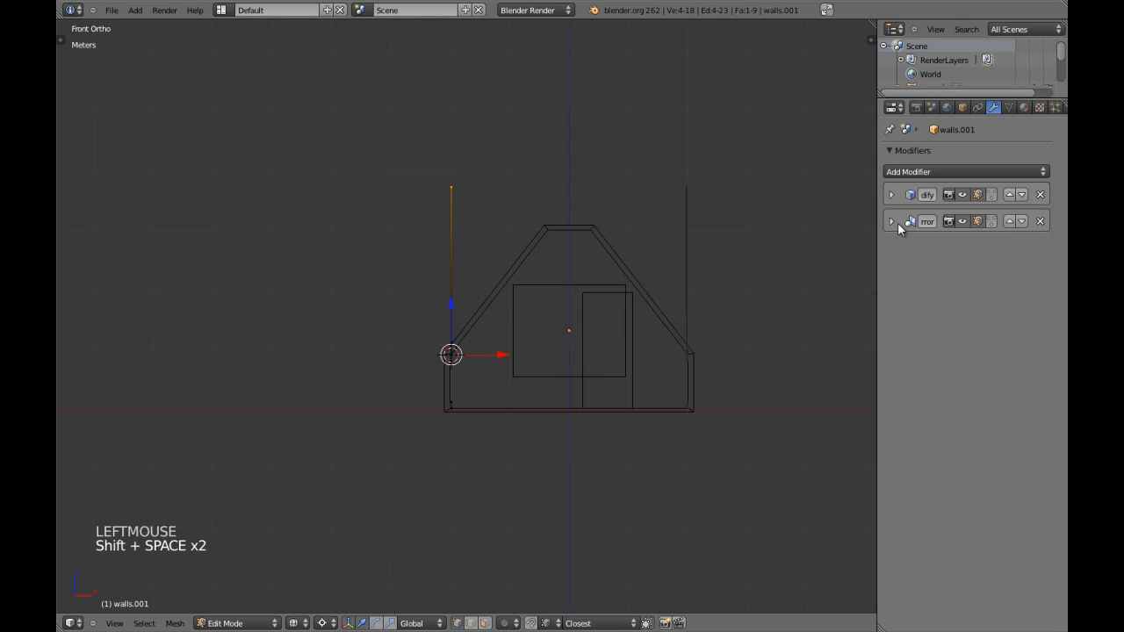
{"action": "left_click", "coordinate": [891, 221]}
{"action": "left_click", "coordinate": [938, 293]}
{"action": "left_click", "coordinate": [891, 221]}
{"action": "key", "text": "shift+space"}
Rotate the extruded end around the 3D cursor until the board follows the sloped wall up to the ridge.
{"action": "middle_click_drag", "start_coordinate": [567, 246], "coordinate": [536, 355], "text": "shift"}
{"action": "key", "text": "r"}
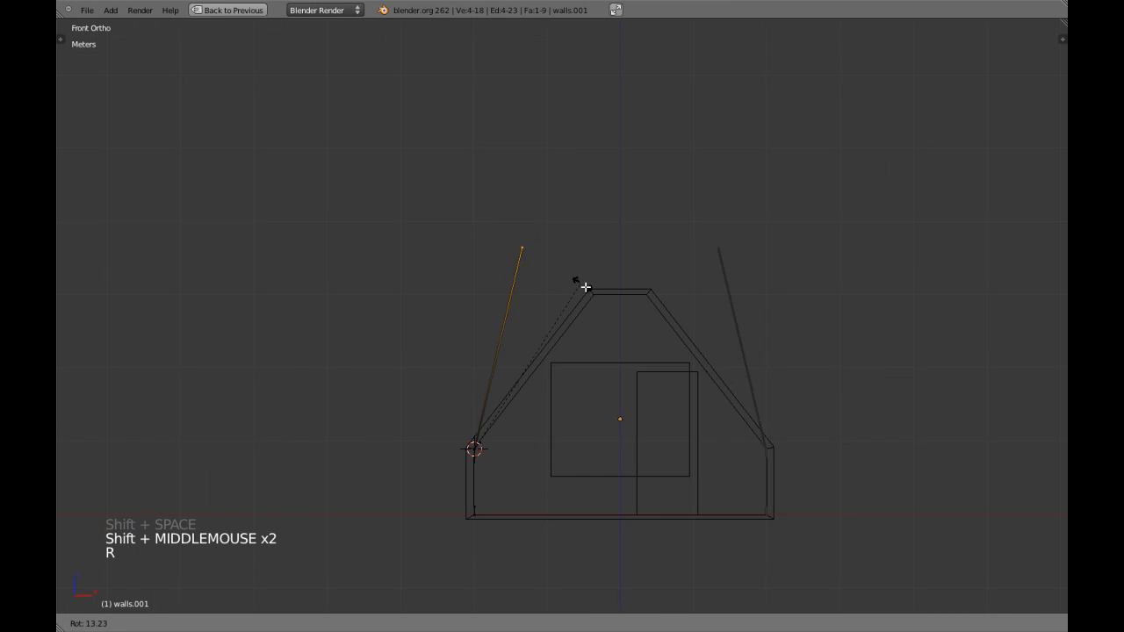
{"action": "left_click", "coordinate": [642, 343]}
{"action": "scroll", "coordinate": [644, 337], "scroll_direction": "up", "scroll_amount": 4}
{"action": "middle_click_drag", "start_coordinate": [645, 336], "coordinate": [598, 344], "text": "shift"}
{"action": "scroll", "coordinate": [617, 328], "scroll_direction": "up", "scroll_amount": 3}
{"action": "scroll", "coordinate": [599, 344], "scroll_direction": "up", "scroll_amount": 5}
{"action": "scroll", "coordinate": [600, 343], "scroll_direction": "down", "scroll_amount": 9}
{"action": "middle_click_drag", "start_coordinate": [567, 388], "coordinate": [606, 205], "text": "shift"}
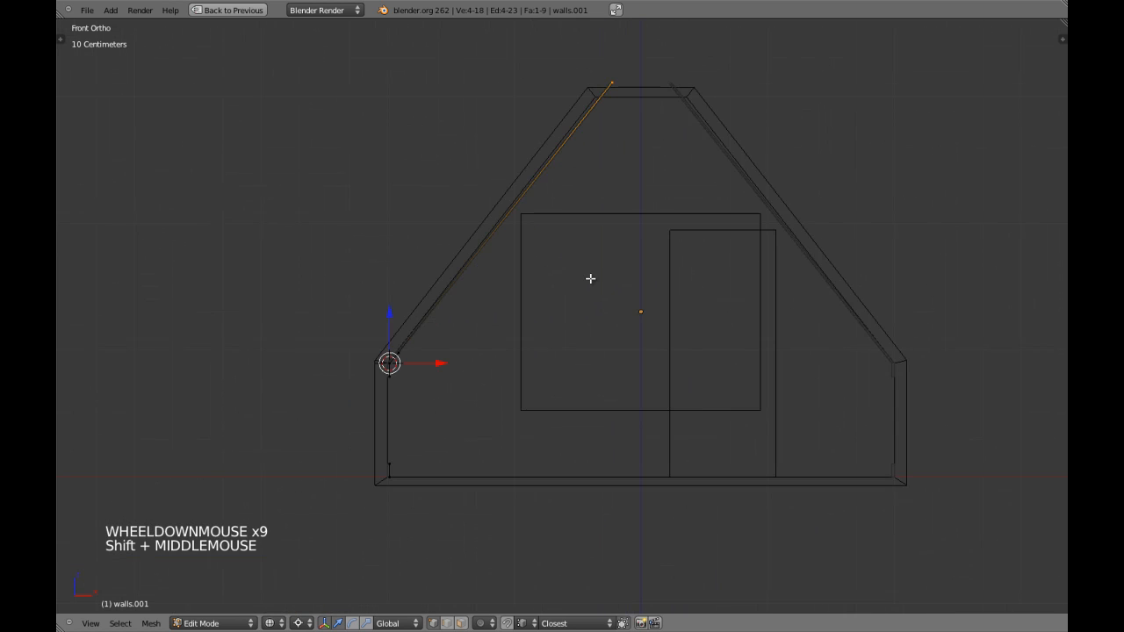
Undo the board's rotation, its upward extrusion and the flattening of the upright strip.
{"action": "key", "text": "ctrl+z"}
{"action": "key", "text": "ctrl+z"}
{"action": "scroll", "coordinate": [591, 280], "scroll_direction": "down", "scroll_amount": 2, "text": "ctrl"}
{"action": "key", "text": "ctrl+z"}
{"action": "key", "text": "ctrl+z"}
{"action": "key", "text": "ctrl+z"}
{"action": "scroll", "coordinate": [594, 283], "scroll_direction": "down", "scroll_amount": 6}
Select the whole upright strip, invert the selection and hide all the other boards.
{"action": "key", "text": "a"}
{"action": "key", "text": "c"}
{"action": "left_click", "coordinate": [527, 154]}
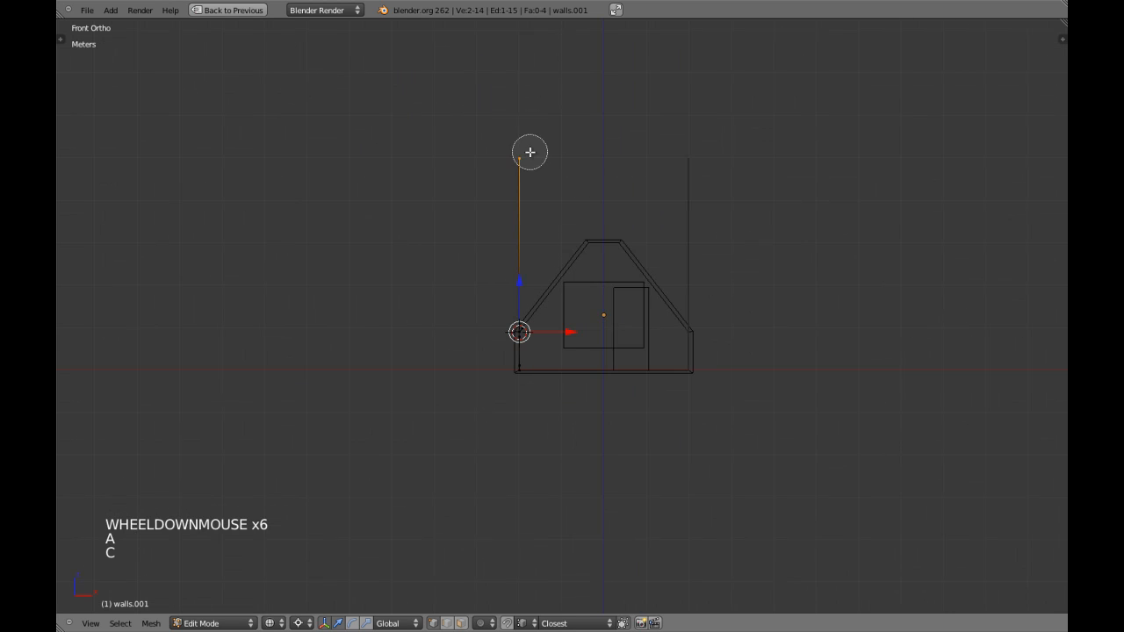
{"action": "right_click", "coordinate": [568, 326]}
{"action": "scroll", "coordinate": [505, 370], "scroll_direction": "up", "scroll_amount": 5}
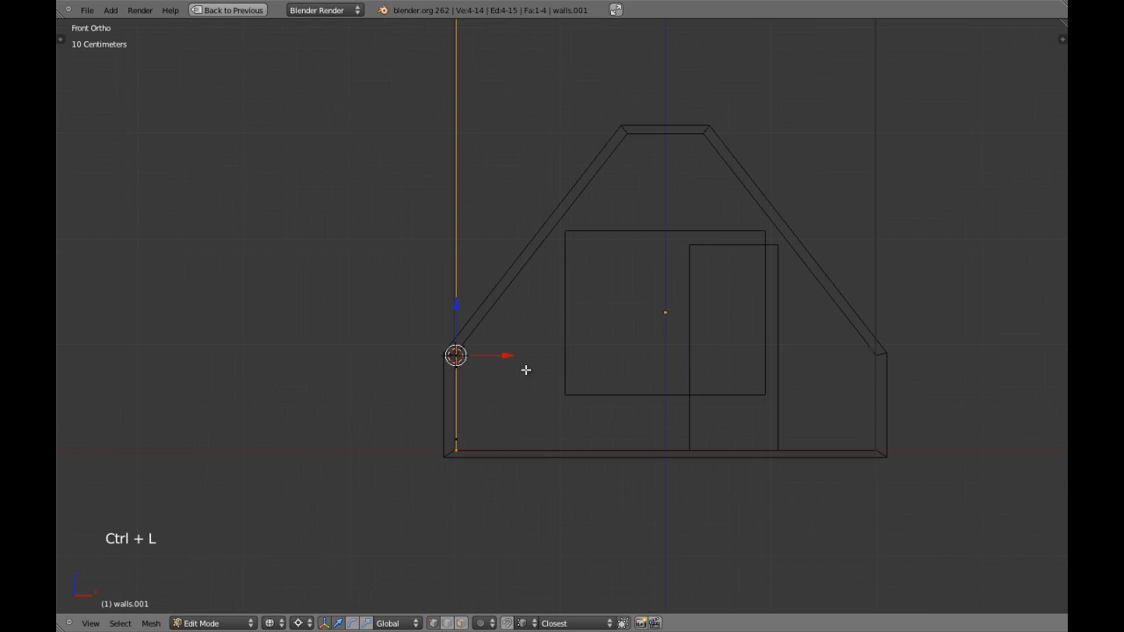
{"action": "key", "text": "KP_5"}
{"action": "key", "text": "KP_Decimal"}
{"action": "mouse_move", "coordinate": [535, 366]}
{"action": "middle_mouse_down"}
{"action": "mouse_move", "coordinate": [580, 431]}
{"action": "mouse_move", "coordinate": [562, 386]}
{"action": "middle_mouse_up"}
{"action": "key", "text": "z"}
{"action": "scroll", "coordinate": [603, 464], "scroll_direction": "up", "scroll_amount": 3}
{"action": "mouse_move", "coordinate": [562, 386]}
{"action": "middle_mouse_down"}
{"action": "mouse_move", "coordinate": [516, 303]}
{"action": "mouse_move", "coordinate": [459, 337]}
{"action": "middle_mouse_up"}
{"action": "scroll", "coordinate": [516, 303], "scroll_direction": "up", "scroll_amount": 1}
{"action": "key", "text": "ctrl+i"}
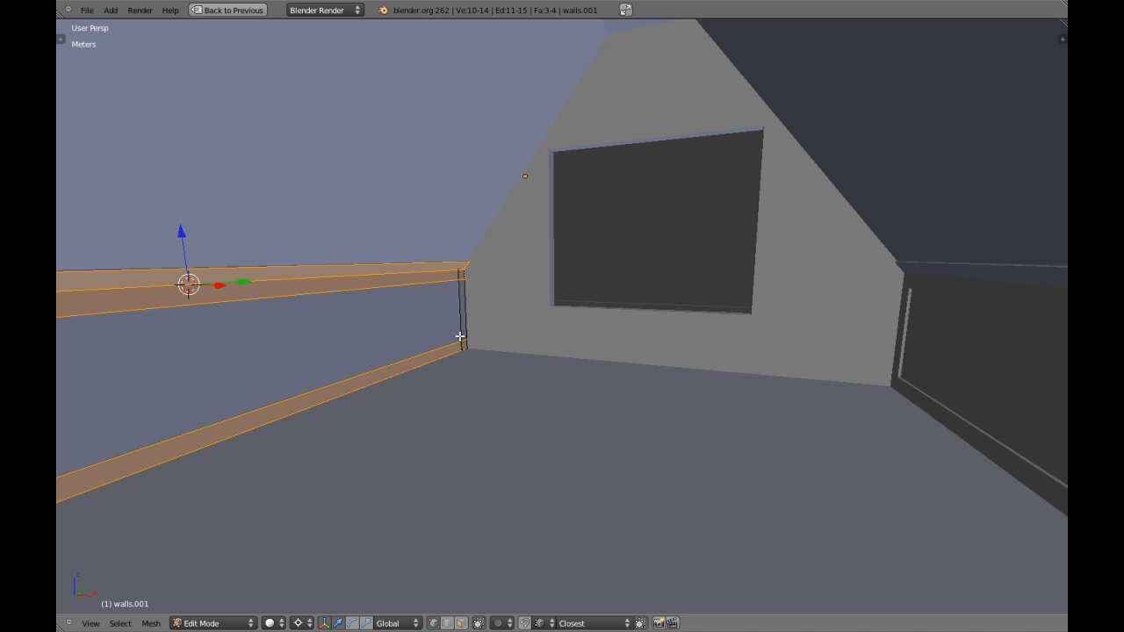
{"action": "key", "text": "h"}
In the front orthographic wireframe view, scale the upright strip's upper end to 0 along Z at the 3D cursor.
{"action": "key", "text": "a"}
{"action": "key", "text": "KP_1"}
{"action": "key", "text": "z"}
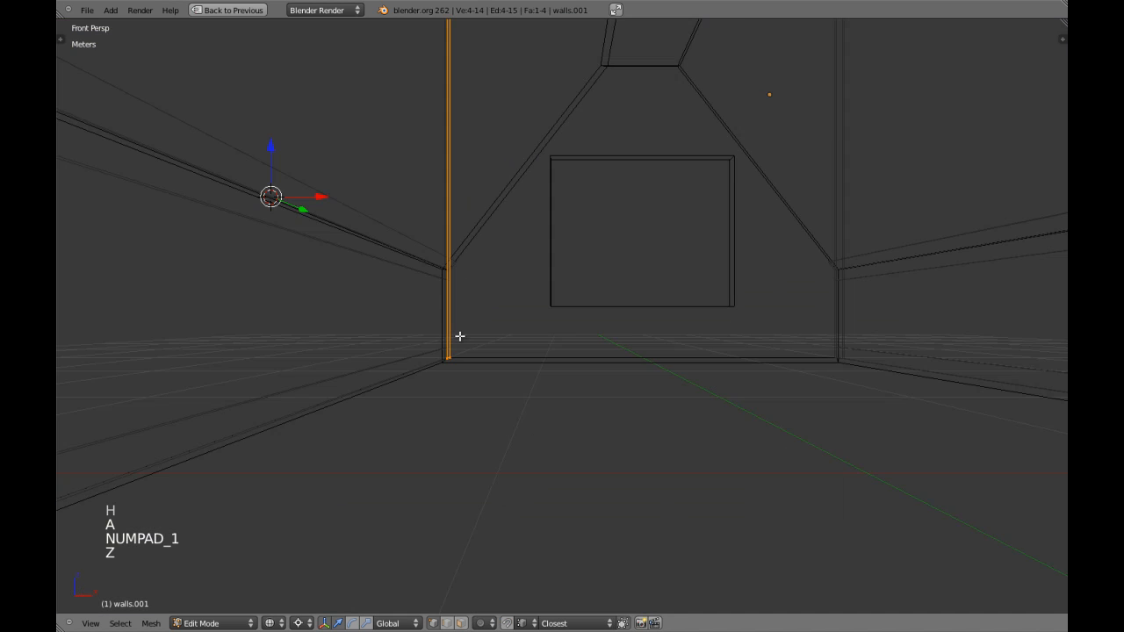
{"action": "key", "text": "KP_5"}
{"action": "scroll", "coordinate": [492, 321], "scroll_direction": "down", "scroll_amount": 2}
{"action": "key", "text": "a"}
{"action": "key", "text": "a"}
{"action": "mouse_move", "coordinate": [519, 304]}
{"action": "middle_mouse_down", "text": "shift"}
{"action": "mouse_move", "coordinate": [522, 255]}
{"action": "mouse_move", "coordinate": [526, 301]}
{"action": "middle_mouse_up", "text": "shift"}
{"action": "key", "text": "a"}
{"action": "scroll", "coordinate": [527, 305], "scroll_direction": "down", "scroll_amount": 3}
{"action": "key", "text": "a"}
{"action": "key", "text": "a"}
{"action": "key", "text": "c"}
{"action": "left_click", "coordinate": [509, 239]}
{"action": "right_click", "coordinate": [510, 239]}
{"action": "middle_click_drag", "start_coordinate": [547, 365], "coordinate": [527, 316], "text": "shift"}
{"action": "key", "text": "s"}
{"action": "key", "text": "z"}
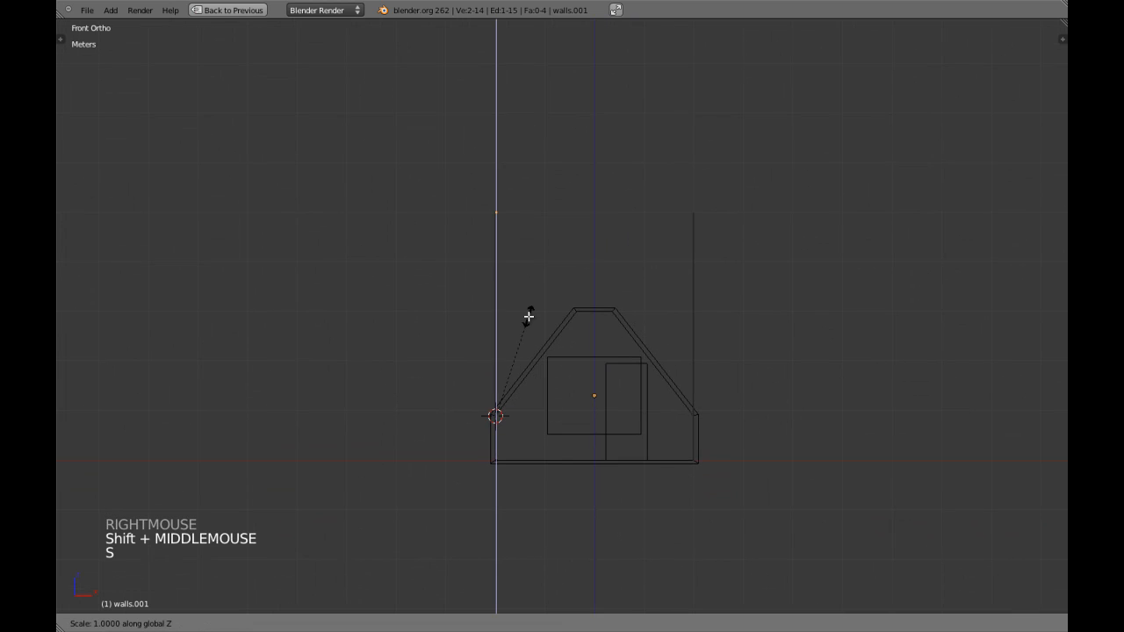
{"action": "key", "text": "0"}
{"action": "key", "text": "Return"}
Extrude the strip's upper end upward and rotate the new end about 39° around the 3D cursor to follow the slope.
{"action": "key", "text": "c"}
{"action": "right_click", "coordinate": [496, 410]}
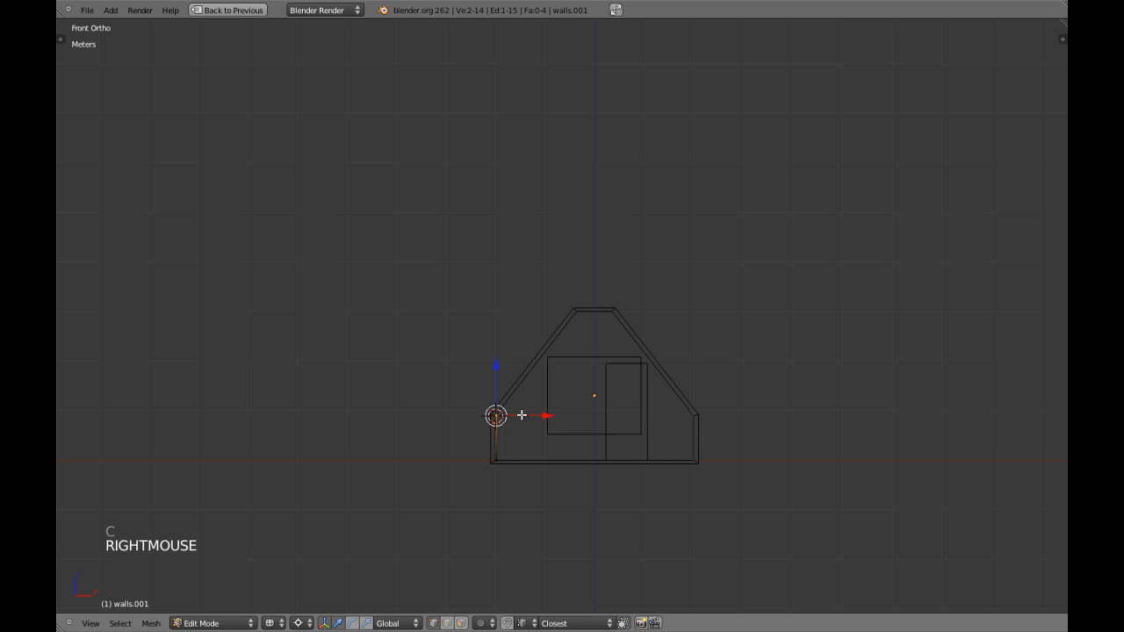
{"action": "key", "text": "e"}
{"action": "key", "text": "e"}
{"action": "left_click", "coordinate": [527, 249]}
{"action": "key", "text": "r"}
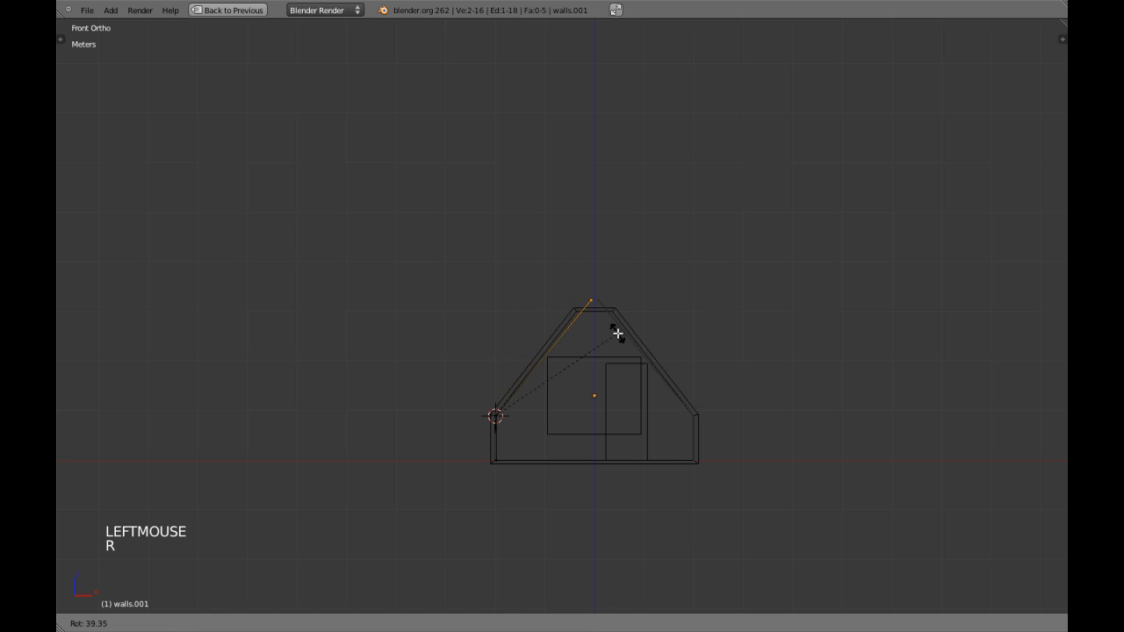
{"action": "left_click", "coordinate": [617, 334]}
Fine-tune the sloped board's rotation until it runs parallel to the inner face of the sloped wall.
{"action": "scroll", "coordinate": [617, 332], "scroll_direction": "up", "scroll_amount": 2}
{"action": "scroll", "coordinate": [562, 339], "scroll_direction": "up", "scroll_amount": 8}
{"action": "middle_click_drag", "start_coordinate": [617, 332], "coordinate": [592, 369], "text": "shift"}
{"action": "scroll", "coordinate": [638, 422], "scroll_direction": "up", "scroll_amount": 3}
{"action": "scroll", "coordinate": [650, 371], "scroll_direction": "up", "scroll_amount": 2}
{"action": "key", "text": "r"}
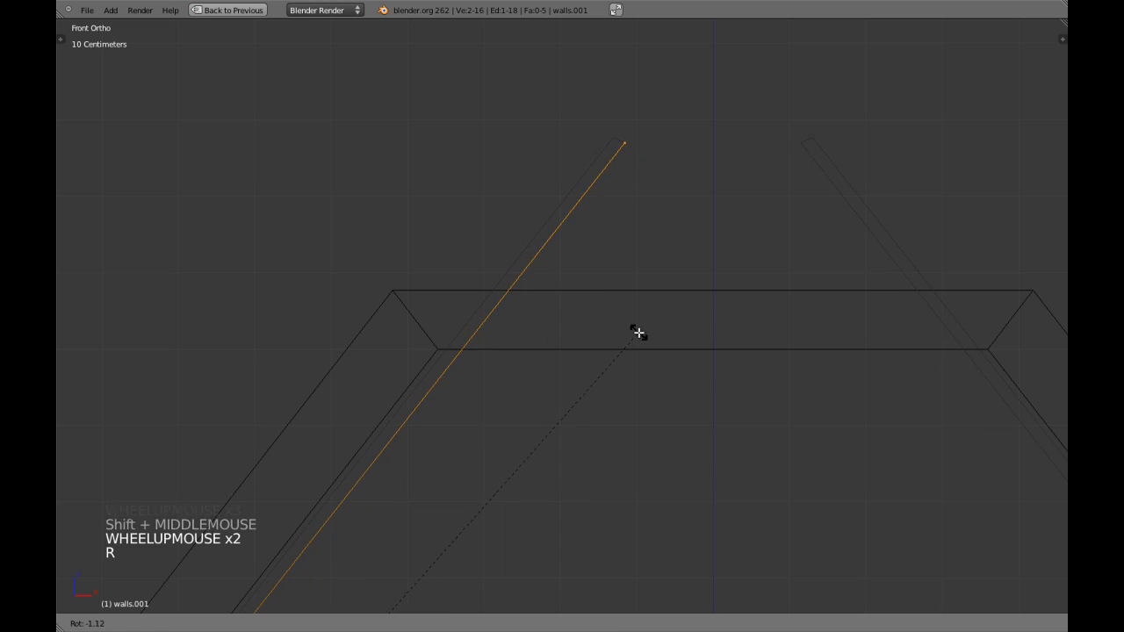
{"action": "left_click", "coordinate": [638, 332]}
{"action": "scroll", "coordinate": [511, 374], "scroll_direction": "up", "scroll_amount": 3}
{"action": "middle_click_drag", "start_coordinate": [511, 374], "coordinate": [505, 408], "text": "shift"}
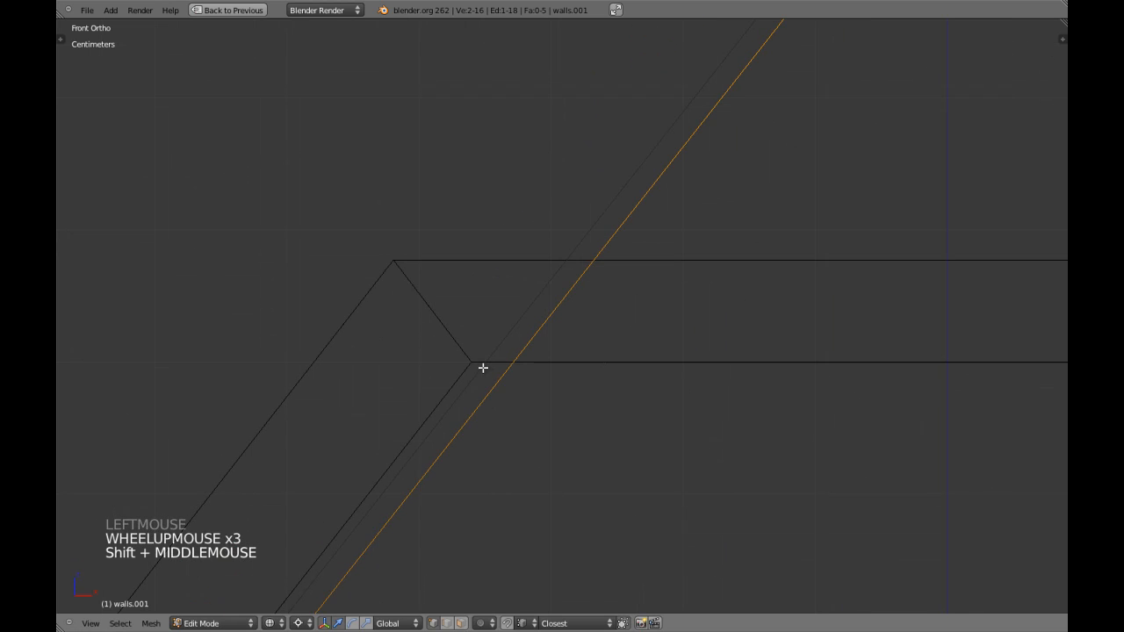
{"action": "key", "text": "r"}
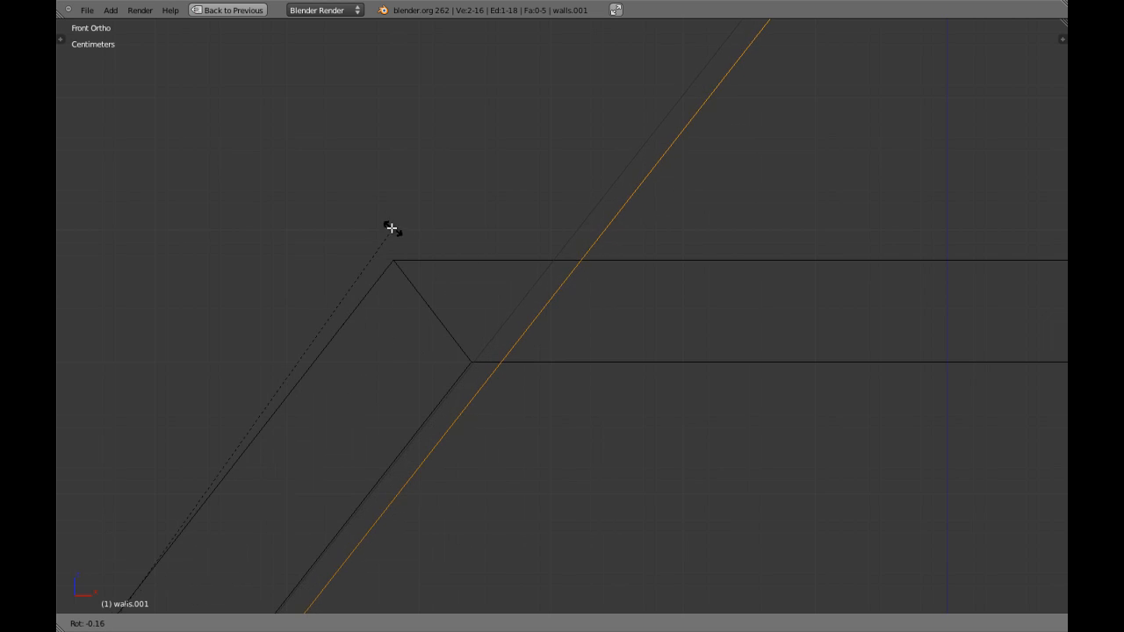
{"action": "left_click", "coordinate": [357, 218], "text": "shift"}
Shorten the sloped board to the flat ceiling by scaling its end with Y locked, and set the pivot to median point.
{"action": "scroll", "coordinate": [518, 286], "scroll_direction": "down", "scroll_amount": 5}
{"action": "middle_click_drag", "start_coordinate": [614, 334], "coordinate": [614, 334], "text": "shift"}
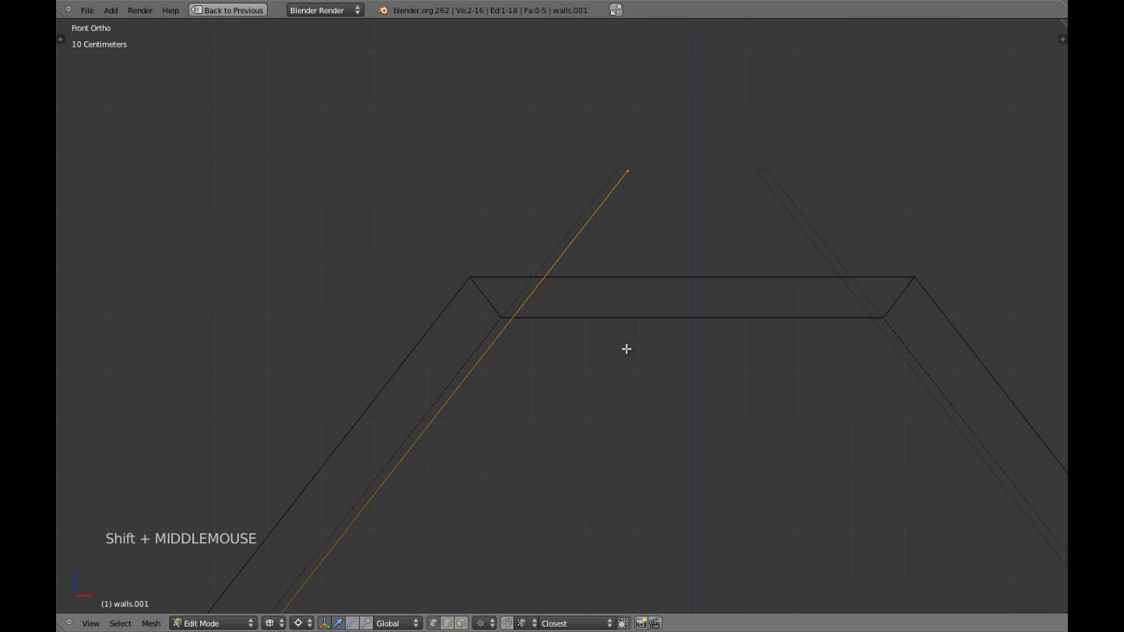
{"action": "key", "text": "s"}
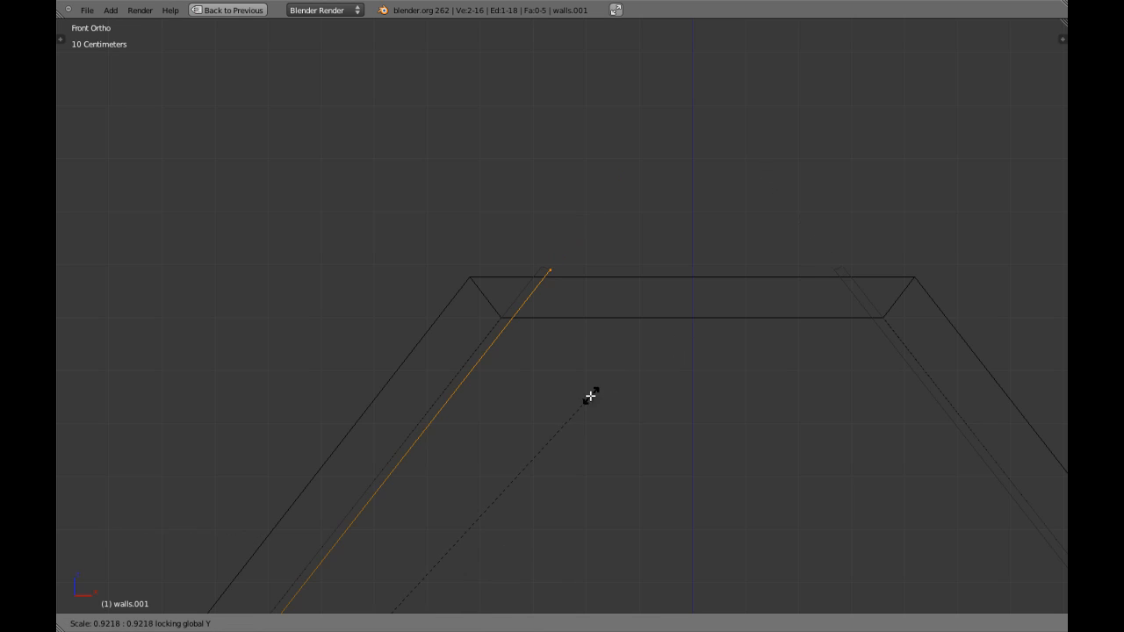
{"action": "left_click", "coordinate": [546, 418], "text": "shift"}
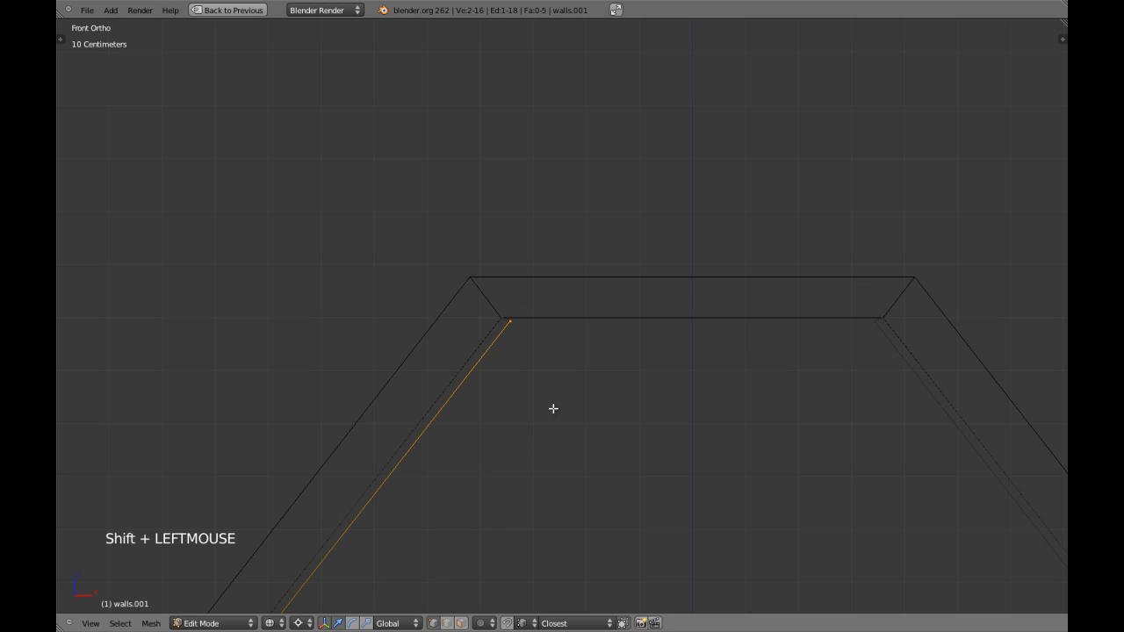
{"action": "key", "text": "ctrl+comma"}
{"action": "middle_click_drag", "start_coordinate": [511, 327], "coordinate": [488, 319], "text": "shift"}
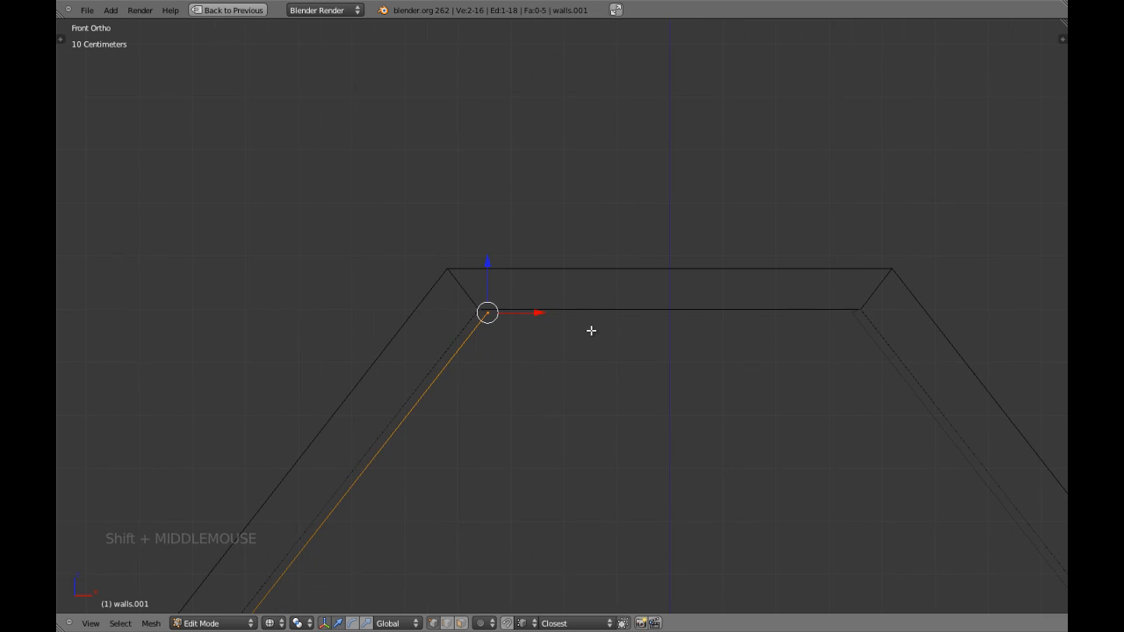
Try to extrude the sloped board's upper end along X beneath the flat ceiling.
{"action": "key", "text": "e"}
{"action": "key", "text": "x"}
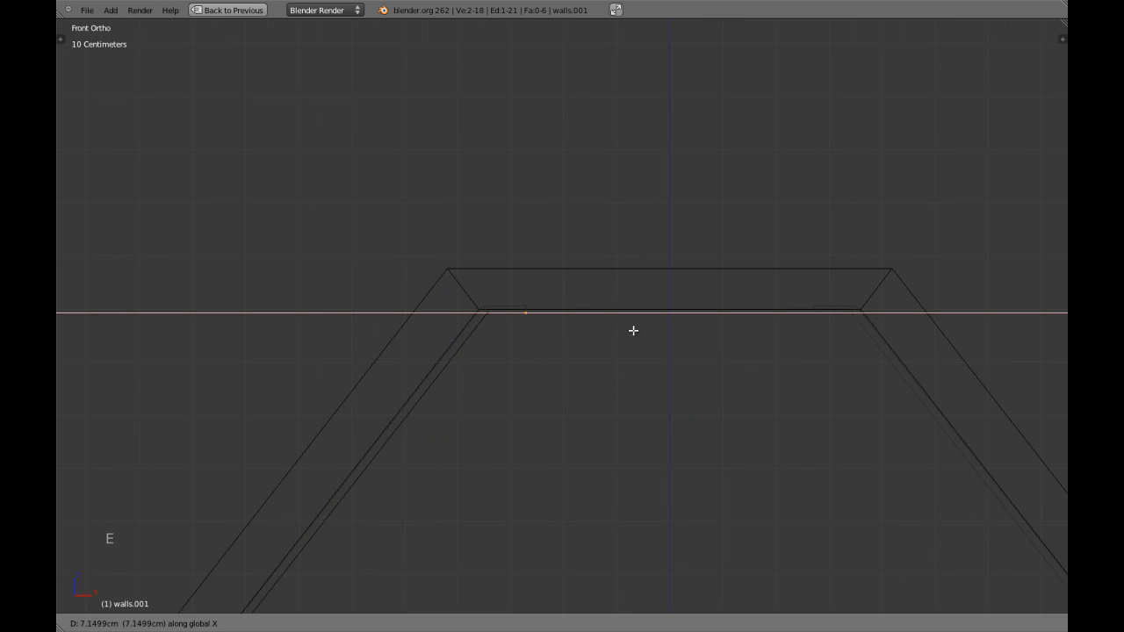
{"action": "left_click", "coordinate": [814, 330]}
{"action": "key", "text": "ctrl+z"}
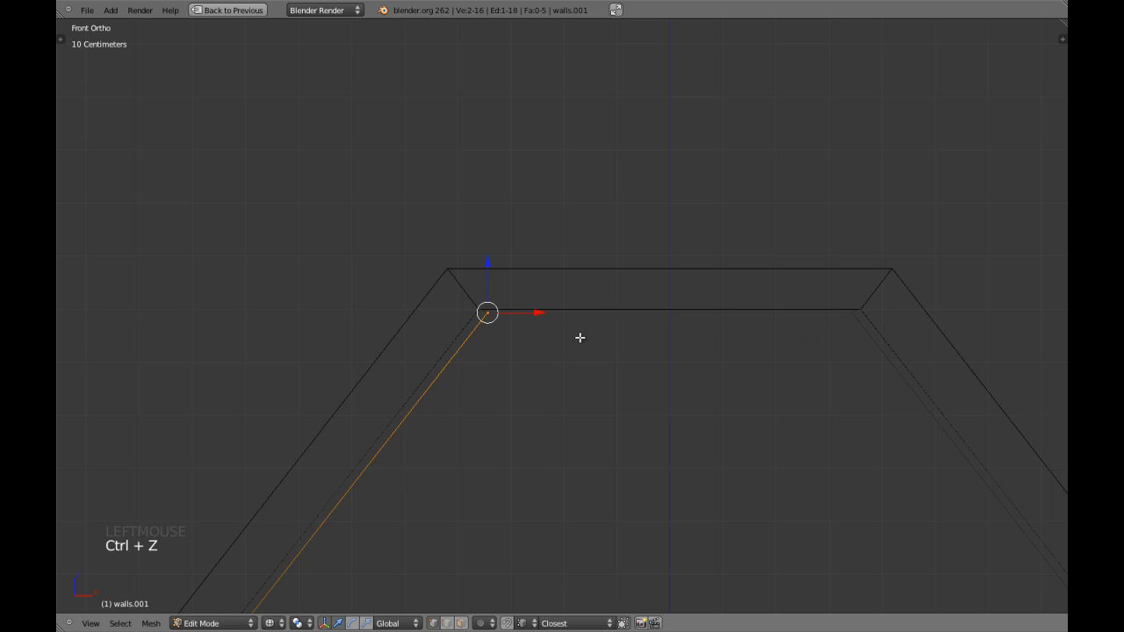
Extrude the sloped board's upper end along X under the flat ceiling up to the mirror centre line.
{"action": "key", "text": "e"}
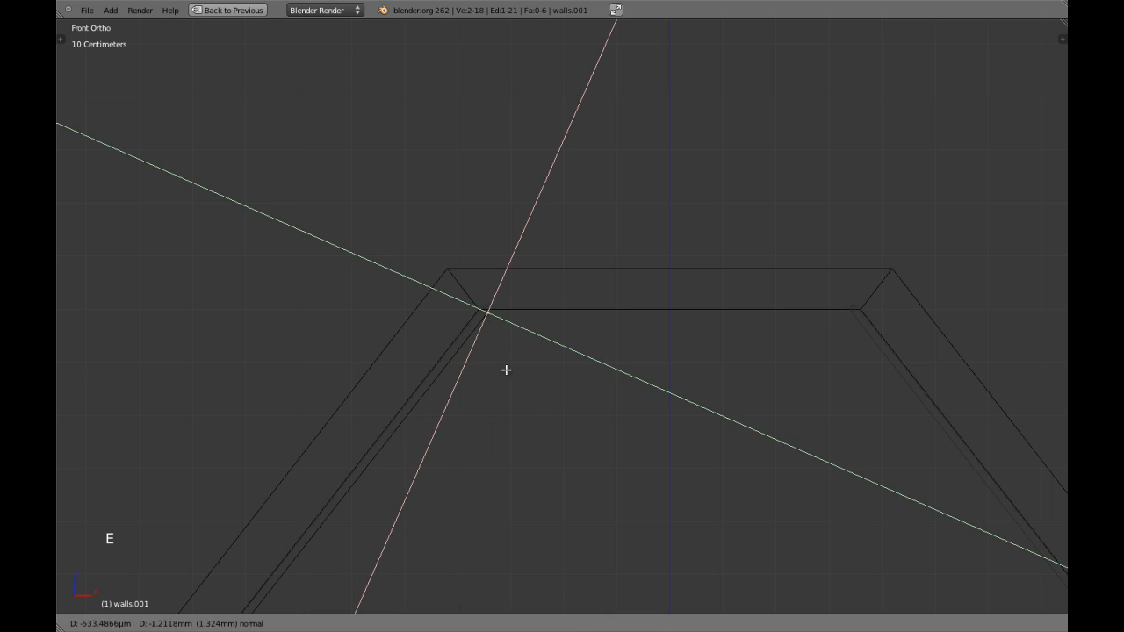
{"action": "key", "text": "x"}
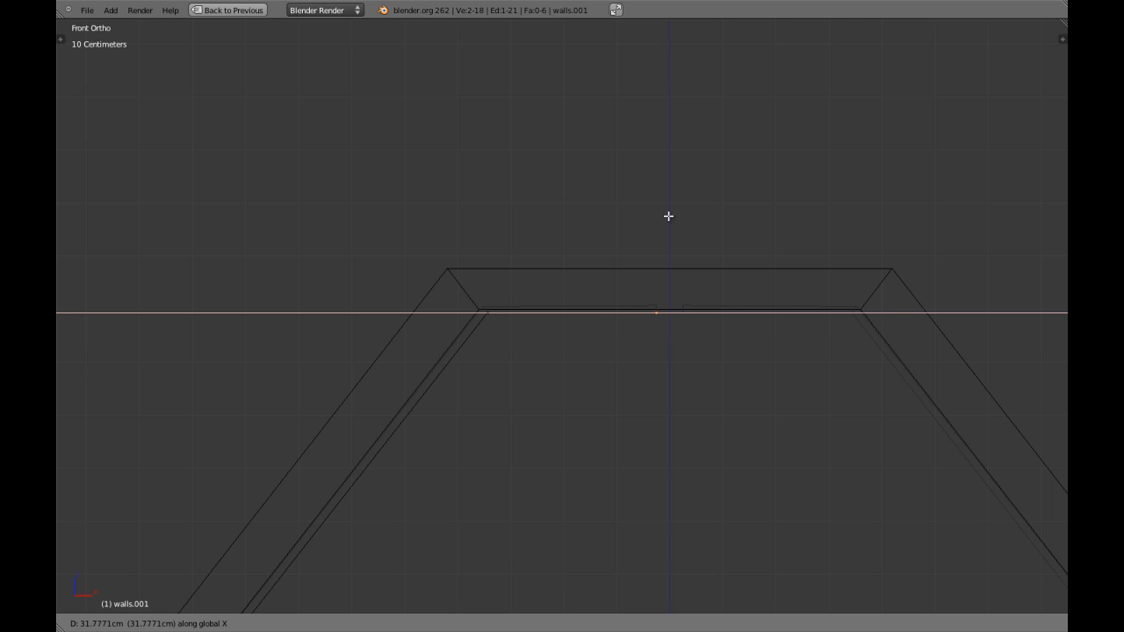
{"action": "left_click", "coordinate": [778, 408]}
{"action": "key", "text": "a"}
{"action": "key", "text": "a"}
{"action": "scroll", "coordinate": [559, 334], "scroll_direction": "up", "scroll_amount": 1}
{"action": "middle_click_drag", "start_coordinate": [526, 334], "coordinate": [585, 231], "text": "shift"}
{"action": "scroll", "coordinate": [577, 326], "scroll_direction": "up", "scroll_amount": 4}
{"action": "scroll", "coordinate": [577, 325], "scroll_direction": "down", "scroll_amount": 4}
{"action": "scroll", "coordinate": [576, 327], "scroll_direction": "up", "scroll_amount": 1}
{"action": "key", "text": "a"}
{"action": "scroll", "coordinate": [578, 327], "scroll_direction": "down", "scroll_amount": 5}
Reveal the hidden boards and show the wall corner in solid perspective view.
{"action": "key", "text": "alt+h"}
{"action": "key", "text": "a"}
{"action": "mouse_move", "coordinate": [565, 300]}
{"action": "middle_mouse_down", "text": "shift"}
{"action": "mouse_move", "coordinate": [579, 151]}
{"action": "mouse_move", "coordinate": [492, 349]}
{"action": "mouse_move", "coordinate": [547, 216]}
{"action": "mouse_move", "coordinate": [497, 237]}
{"action": "mouse_move", "coordinate": [371, 391]}
{"action": "mouse_move", "coordinate": [494, 236]}
{"action": "mouse_move", "coordinate": [535, 234]}
{"action": "mouse_move", "coordinate": [571, 297]}
{"action": "middle_mouse_up", "text": "shift"}
{"action": "key", "text": "z"}
{"action": "key", "text": "KP_5"}
{"action": "key", "text": "a"}
{"action": "key", "text": "a"}
{"action": "scroll", "coordinate": [494, 236], "scroll_direction": "up", "scroll_amount": 2}
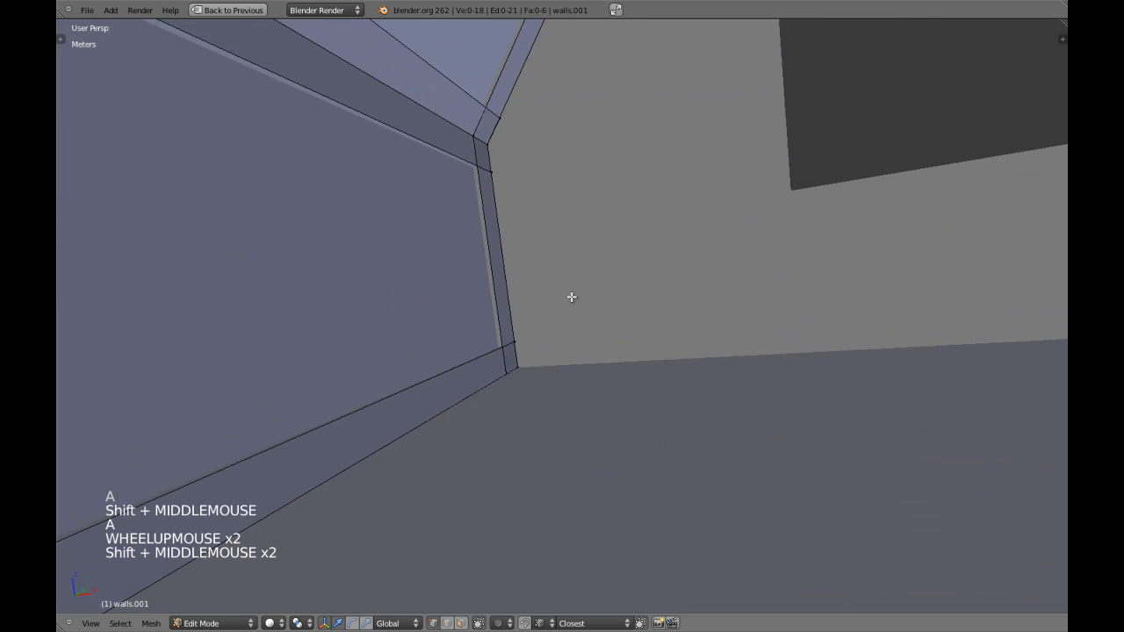
{"action": "scroll", "coordinate": [571, 297], "scroll_direction": "up", "scroll_amount": 5}
{"action": "middle_click_drag", "start_coordinate": [532, 382], "coordinate": [528, 358], "text": "shift"}
{"action": "middle_click_drag", "start_coordinate": [528, 358], "coordinate": [518, 360]}
{"action": "key", "text": "ctrl+Tab"}
{"action": "left_click", "coordinate": [466, 367]}
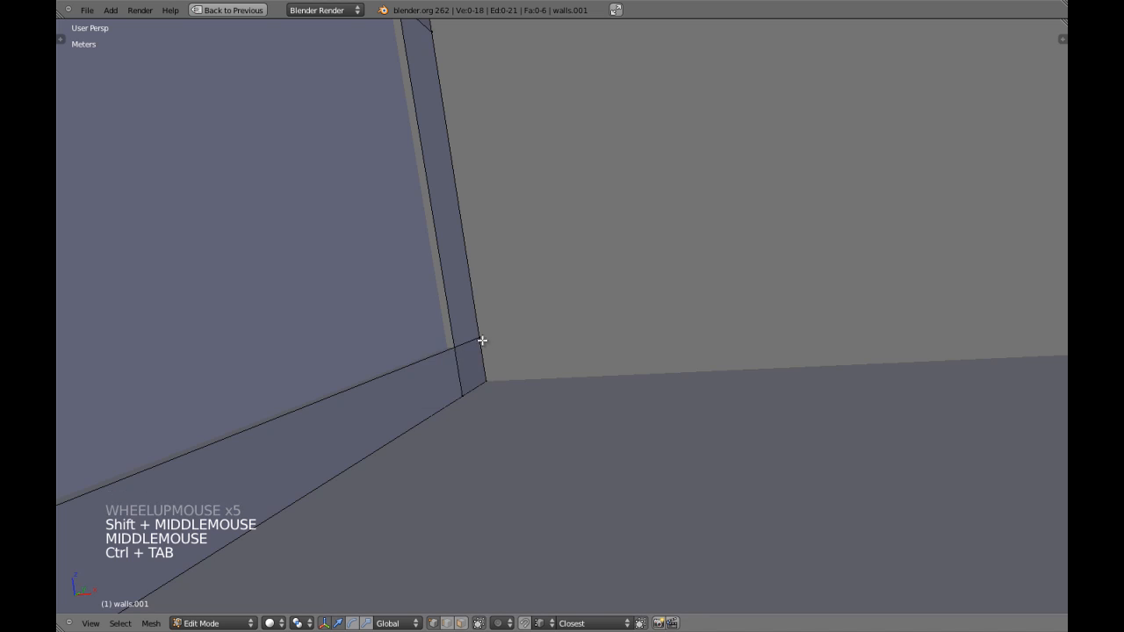
{"action": "right_click_drag", "start_coordinate": [482, 340], "coordinate": [491, 304]}
{"action": "right_click", "coordinate": [480, 341]}
{"action": "key", "text": "ctrl+Tab"}
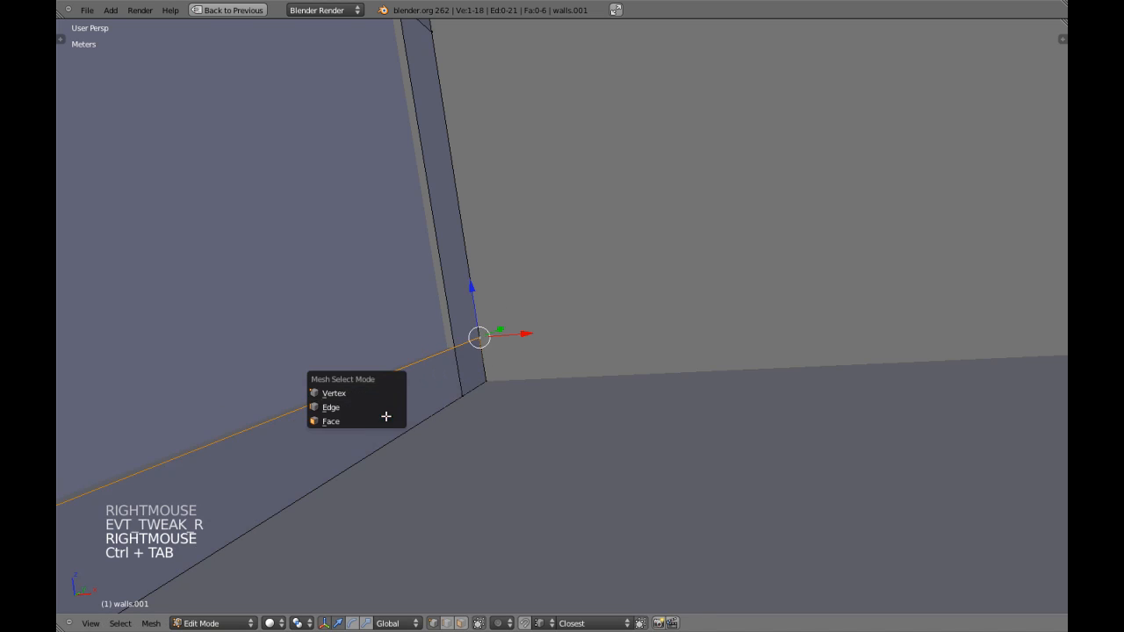
{"action": "left_click", "coordinate": [389, 419]}
{"action": "right_click", "coordinate": [399, 414]}
{"action": "right_click", "coordinate": [459, 232], "text": "shift"}
{"action": "middle_click_drag", "start_coordinate": [449, 229], "coordinate": [454, 281], "text": "shift"}
{"action": "key", "text": "a"}
{"action": "key", "text": "a"}
{"action": "key", "text": "a"}
{"action": "middle_click_drag", "start_coordinate": [442, 238], "coordinate": [451, 184], "text": "shift"}
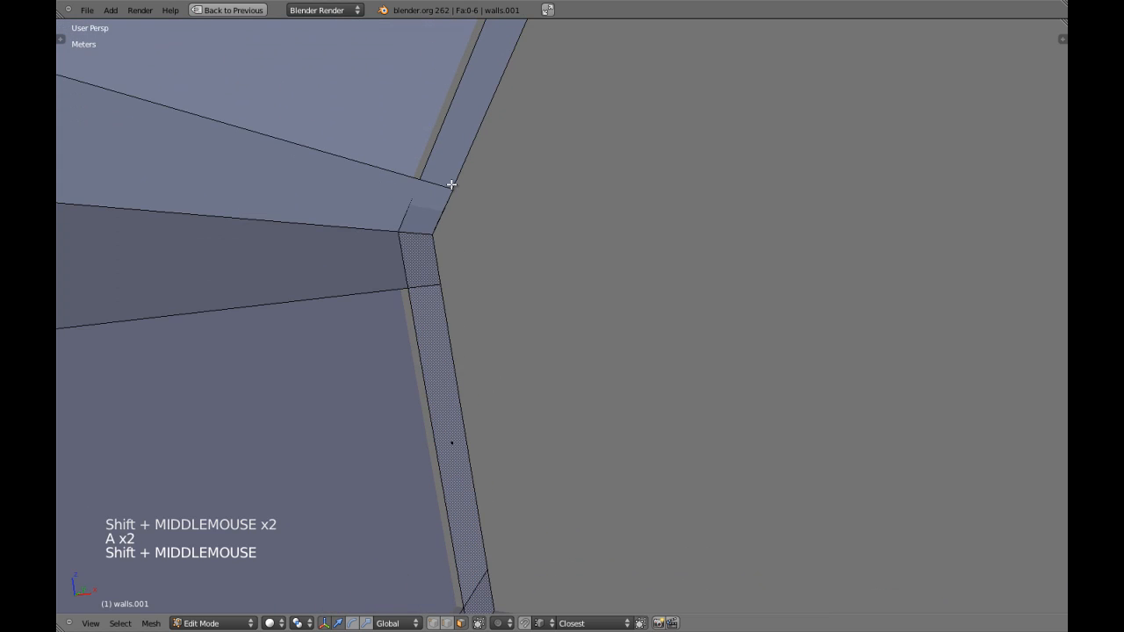
{"action": "middle_click_drag", "start_coordinate": [429, 334], "coordinate": [447, 291], "text": "shift"}
{"action": "right_click", "coordinate": [441, 311]}
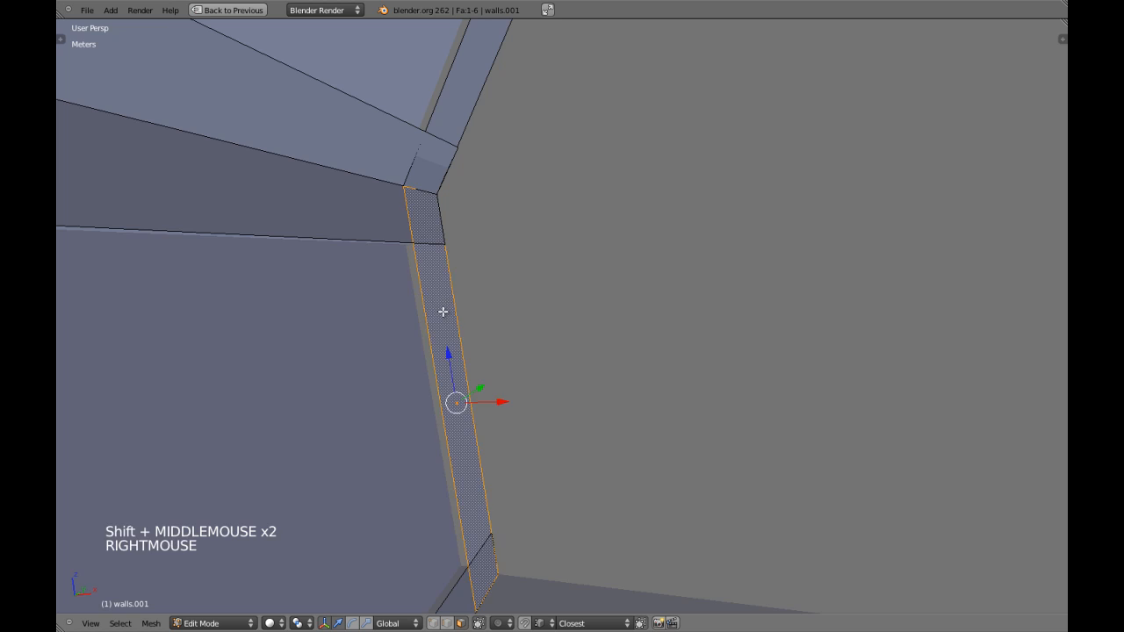
{"action": "scroll", "coordinate": [500, 256], "scroll_direction": "down", "scroll_amount": 4}
{"action": "key", "text": "a"}
In face select mode, select the linked faces of the upper corner trim and the baseboard and hide them.
{"action": "key", "text": "ctrl+Tab"}
{"action": "left_click", "coordinate": [485, 235]}
{"action": "key", "text": "ctrl+Tab"}
{"action": "left_click", "coordinate": [475, 295]}
{"action": "right_click", "coordinate": [434, 254]}
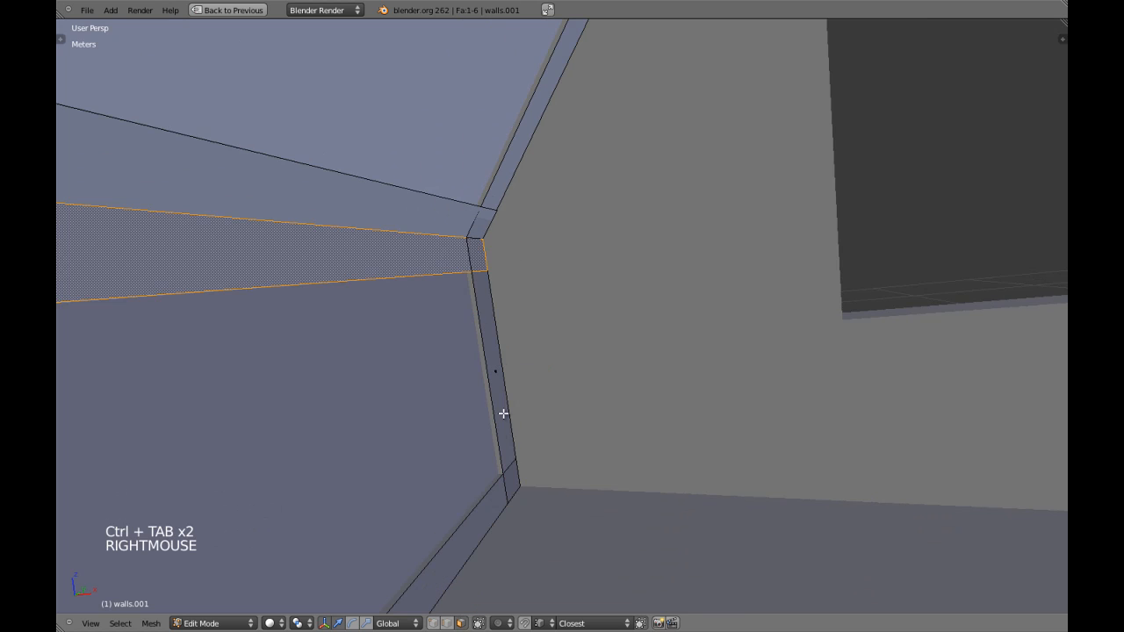
{"action": "right_click", "coordinate": [495, 497], "text": "shift"}
{"action": "key", "text": "ctrl+l"}
{"action": "key", "text": "h"}
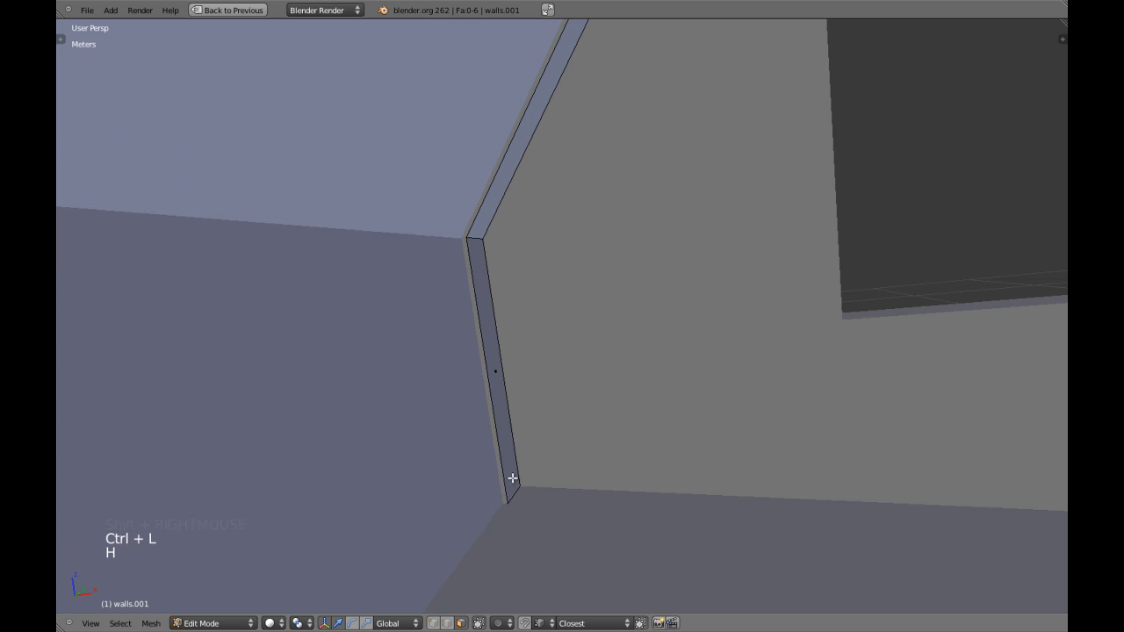
In the front orthographic wireframe view, move the whole end-wall board about 1 cm along X toward the outer side wall.
{"action": "key", "text": "a"}
{"action": "key", "text": "KP_1"}
{"action": "key", "text": "KP_5"}
{"action": "key", "text": "z"}
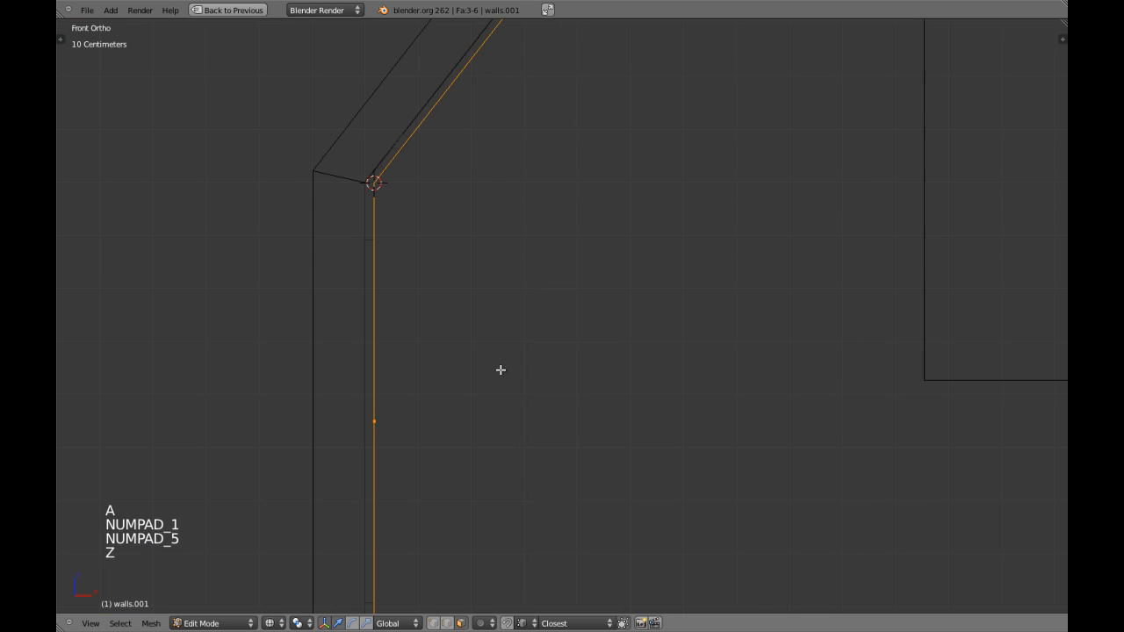
{"action": "scroll", "coordinate": [544, 339], "scroll_direction": "down", "scroll_amount": 5}
{"action": "key", "text": "a"}
{"action": "scroll", "coordinate": [543, 339], "scroll_direction": "down", "scroll_amount": 2}
{"action": "scroll", "coordinate": [577, 254], "scroll_direction": "down", "scroll_amount": 4}
{"action": "key", "text": "a"}
{"action": "middle_click_drag", "start_coordinate": [577, 254], "coordinate": [588, 296], "text": "shift"}
{"action": "key", "text": "a"}
{"action": "scroll", "coordinate": [574, 290], "scroll_direction": "up", "scroll_amount": 3}
{"action": "key", "text": "a"}
{"action": "key", "text": "a"}
{"action": "key", "text": "b"}
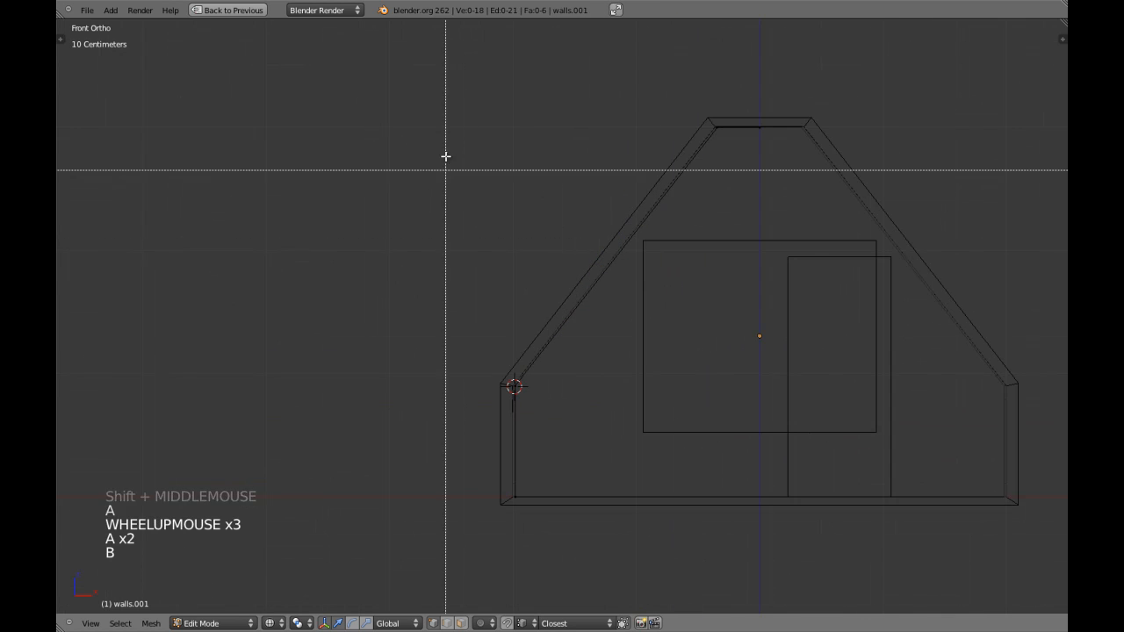
{"action": "left_click_drag", "start_coordinate": [405, 95], "coordinate": [737, 518]}
{"action": "scroll", "coordinate": [679, 233], "scroll_direction": "up", "scroll_amount": 3}
{"action": "middle_click_drag", "start_coordinate": [679, 233], "coordinate": [685, 184], "text": "shift"}
{"action": "scroll", "coordinate": [630, 223], "scroll_direction": "up", "scroll_amount": 2}
{"action": "scroll", "coordinate": [589, 286], "scroll_direction": "up", "scroll_amount": 5}
{"action": "scroll", "coordinate": [638, 233], "scroll_direction": "up", "scroll_amount": 4}
{"action": "middle_click_drag", "start_coordinate": [637, 234], "coordinate": [557, 386], "text": "shift"}
{"action": "scroll", "coordinate": [610, 369], "scroll_direction": "down", "scroll_amount": 5}
{"action": "key", "text": "a"}
{"action": "key", "text": "a"}
{"action": "scroll", "coordinate": [525, 393], "scroll_direction": "up", "scroll_amount": 2}
{"action": "key", "text": "g"}
{"action": "key", "text": "x"}
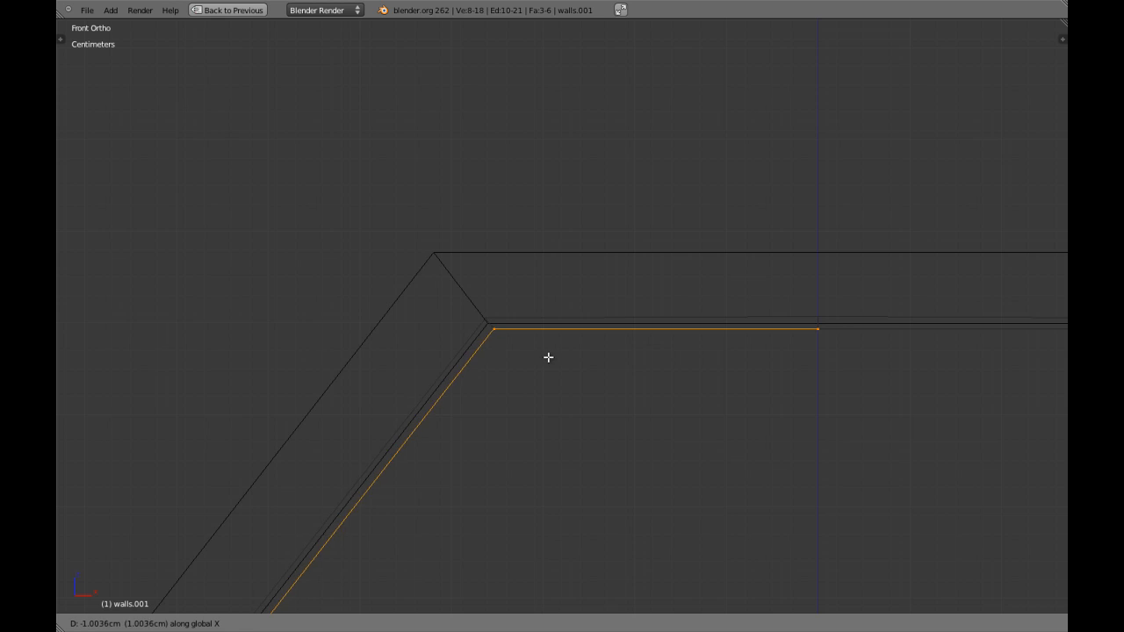
{"action": "left_click", "coordinate": [553, 357], "text": "shift"}
Reveal the hidden baseboard and corner trim and frame them in perspective view.
{"action": "key", "text": "a"}
{"action": "key", "text": "a"}
{"action": "key", "text": "a"}
{"action": "scroll", "coordinate": [606, 349], "scroll_direction": "up", "scroll_amount": 2}
{"action": "scroll", "coordinate": [607, 348], "scroll_direction": "down", "scroll_amount": 9}
{"action": "middle_click_drag", "start_coordinate": [587, 392], "coordinate": [587, 272], "text": "shift"}
{"action": "middle_click_drag", "start_coordinate": [485, 386], "coordinate": [556, 123], "text": "shift"}
{"action": "middle_click_drag", "start_coordinate": [427, 356], "coordinate": [562, 228], "text": "shift"}
{"action": "key", "text": "a"}
{"action": "scroll", "coordinate": [545, 245], "scroll_direction": "down", "scroll_amount": 1}
{"action": "key", "text": "a"}
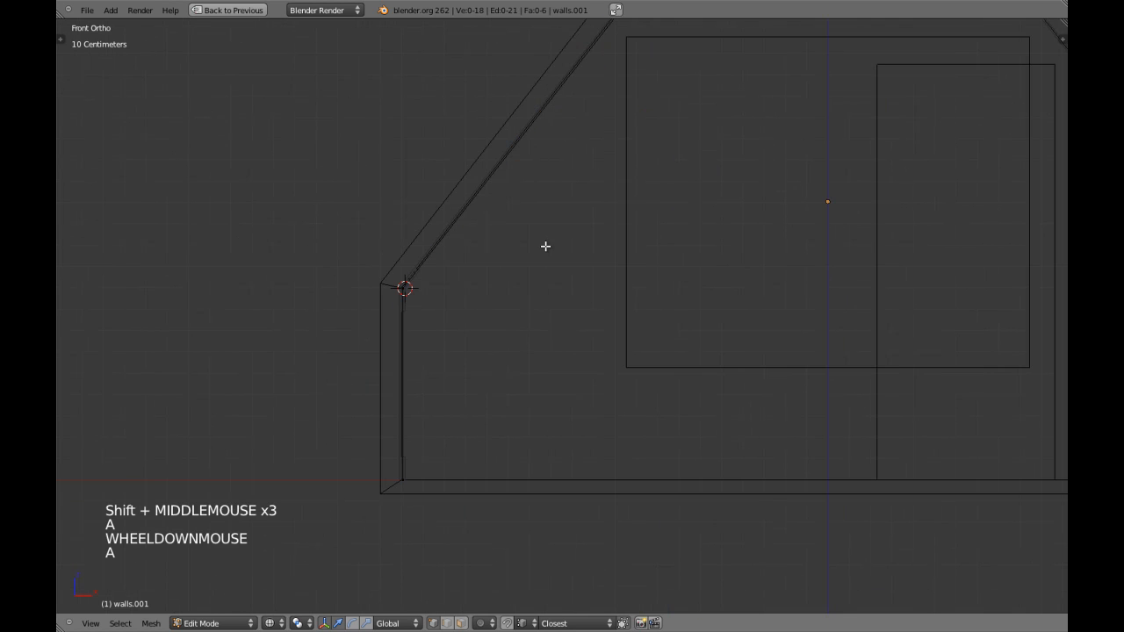
{"action": "key", "text": "alt+h"}
{"action": "key", "text": "KP_5"}
{"action": "key", "text": "KP_Decimal"}
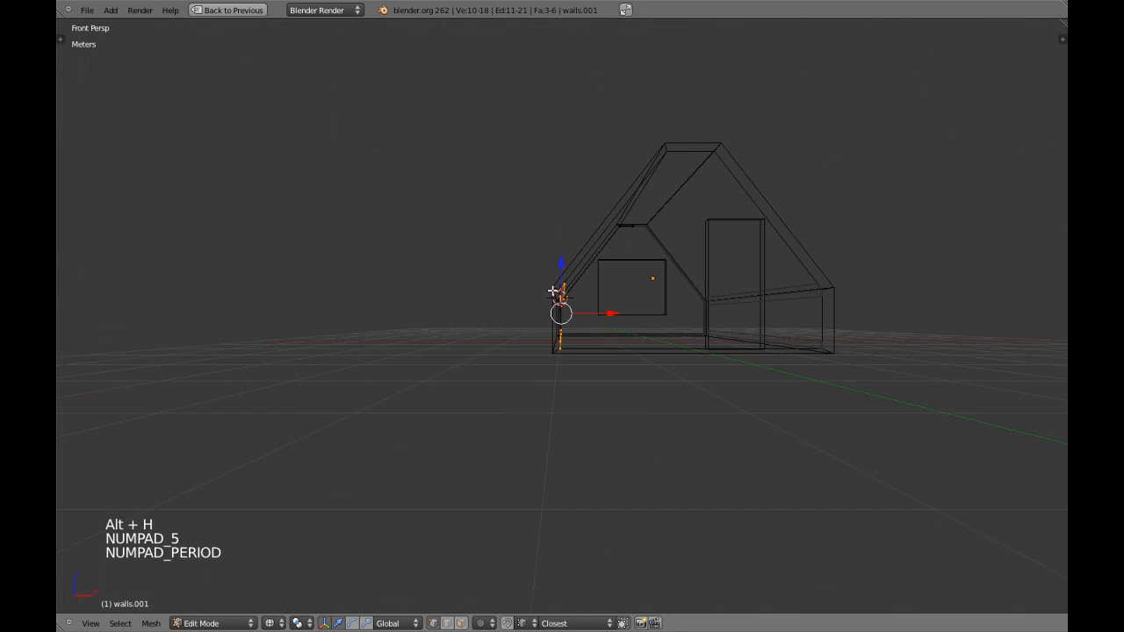
Examine the boards at the wall corner and along the whole room in wireframe and solid perspective view.
{"action": "middle_click_drag", "start_coordinate": [556, 291], "coordinate": [567, 299]}
{"action": "key", "text": "z"}
{"action": "scroll", "coordinate": [567, 300], "scroll_direction": "up", "scroll_amount": 2}
{"action": "scroll", "coordinate": [672, 298], "scroll_direction": "up", "scroll_amount": 6}
{"action": "middle_click_drag", "start_coordinate": [673, 298], "coordinate": [590, 316], "text": "shift"}
{"action": "scroll", "coordinate": [589, 316], "scroll_direction": "up", "scroll_amount": 2}
{"action": "key", "text": "z"}
{"action": "key", "text": "z"}
{"action": "key", "text": "z"}
{"action": "right_click", "coordinate": [624, 350]}
{"action": "key", "text": "KP_Decimal"}
{"action": "key", "text": "z"}
{"action": "key", "text": "Tab"}
{"action": "scroll", "coordinate": [619, 348], "scroll_direction": "down", "scroll_amount": 4}
{"action": "middle_click_drag", "start_coordinate": [498, 338], "coordinate": [547, 360]}
{"action": "scroll", "coordinate": [547, 361], "scroll_direction": "down", "scroll_amount": 2}
{"action": "middle_click_drag", "start_coordinate": [554, 316], "coordinate": [491, 325], "text": "shift"}
{"action": "scroll", "coordinate": [497, 115], "scroll_direction": "up", "scroll_amount": 1, "text": "shift"}
{"action": "scroll", "coordinate": [492, 325], "scroll_direction": "down", "scroll_amount": 2}
{"action": "scroll", "coordinate": [576, 311], "scroll_direction": "down", "scroll_amount": 2}
{"action": "middle_click_drag", "start_coordinate": [577, 311], "coordinate": [605, 334]}
{"action": "scroll", "coordinate": [580, 325], "scroll_direction": "down", "scroll_amount": 1}
{"action": "scroll", "coordinate": [544, 331], "scroll_direction": "down", "scroll_amount": 2}
{"action": "key", "text": "a"}
{"action": "scroll", "coordinate": [532, 322], "scroll_direction": "up", "scroll_amount": 3}
{"action": "key", "text": "Tab"}
{"action": "key", "text": "a"}
{"action": "scroll", "coordinate": [547, 334], "scroll_direction": "down", "scroll_amount": 2}
{"action": "key", "text": "a"}
{"action": "key", "text": "a"}
{"action": "scroll", "coordinate": [554, 346], "scroll_direction": "down", "scroll_amount": 5}
{"action": "key", "text": "Tab"}
{"action": "middle_click_drag", "start_coordinate": [606, 333], "coordinate": [512, 321]}
{"action": "scroll", "coordinate": [561, 325], "scroll_direction": "up", "scroll_amount": 1}
{"action": "key", "text": "Tab"}
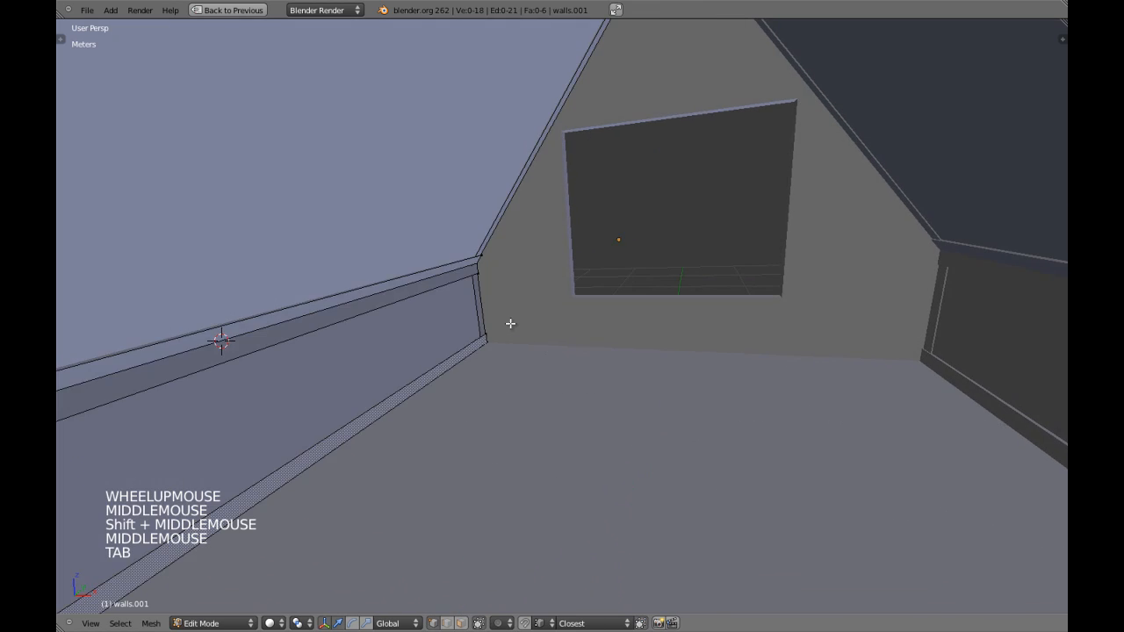
Deselect everything, switch to face select mode and select the short vertical board at the end-wall corner.
{"action": "scroll", "coordinate": [441, 299], "scroll_direction": "up", "scroll_amount": 3}
{"action": "key", "text": "a"}
{"action": "key", "text": "a"}
{"action": "middle_click_drag", "start_coordinate": [442, 299], "coordinate": [454, 317], "text": "shift"}
{"action": "key", "text": "ctrl+Tab"}
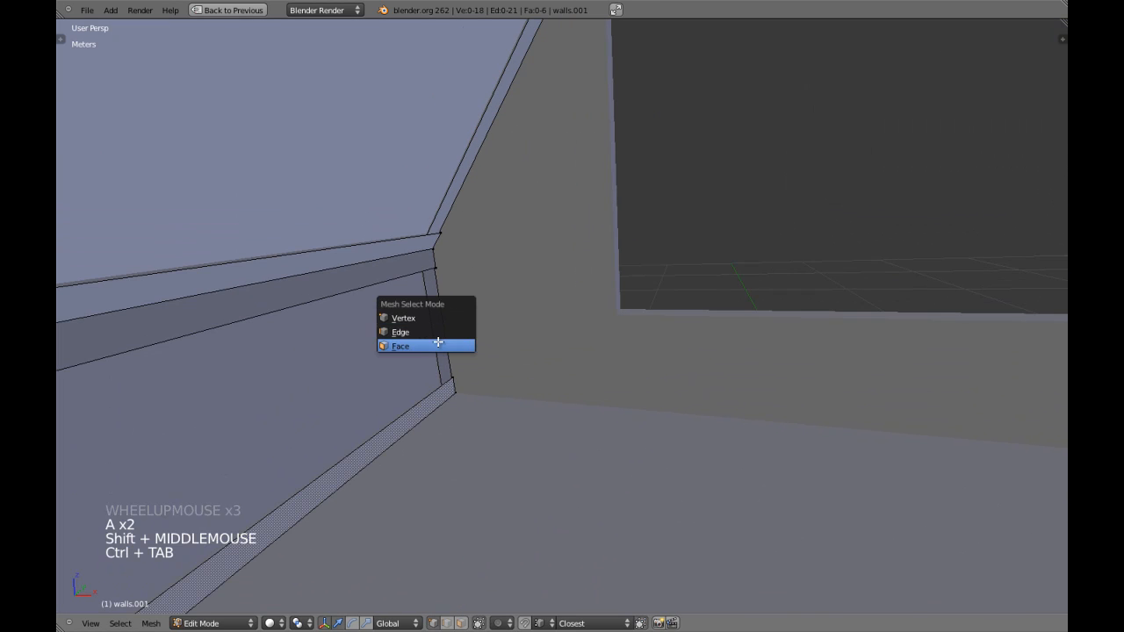
{"action": "left_click", "coordinate": [439, 343]}
{"action": "right_click", "coordinate": [438, 337]}
Leave edit mode and rename the walls.001 object as boards, then deselect it and return to the full-screen viewport.
{"action": "key", "text": "Tab"}
{"action": "scroll", "coordinate": [457, 293], "scroll_direction": "down", "scroll_amount": 3}
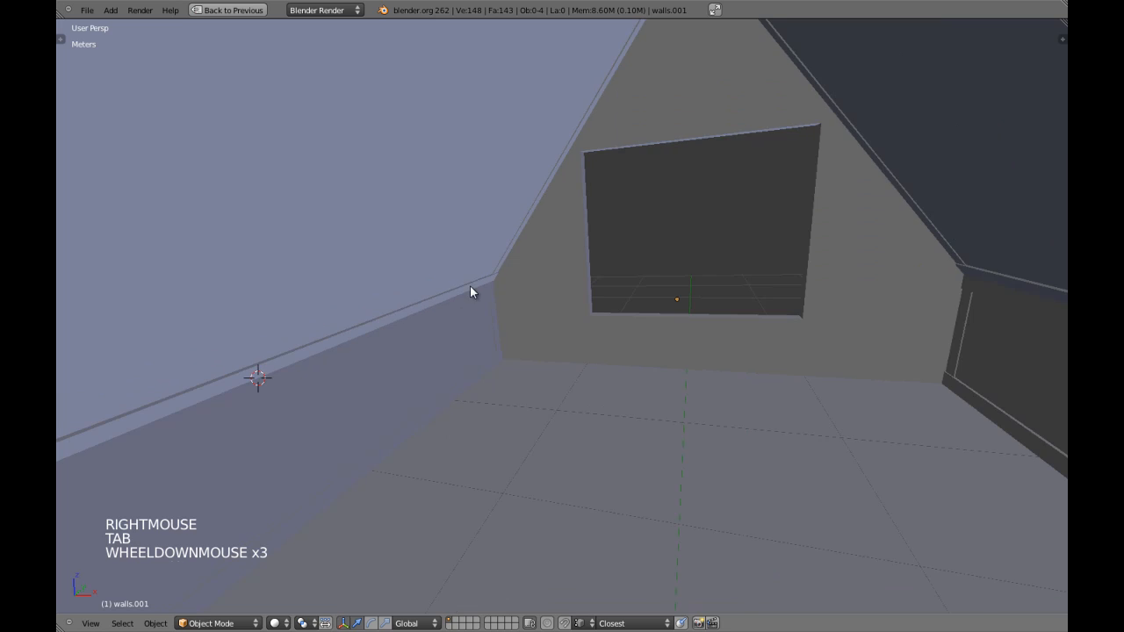
{"action": "right_click", "coordinate": [489, 279]}
{"action": "key", "text": "shift+space"}
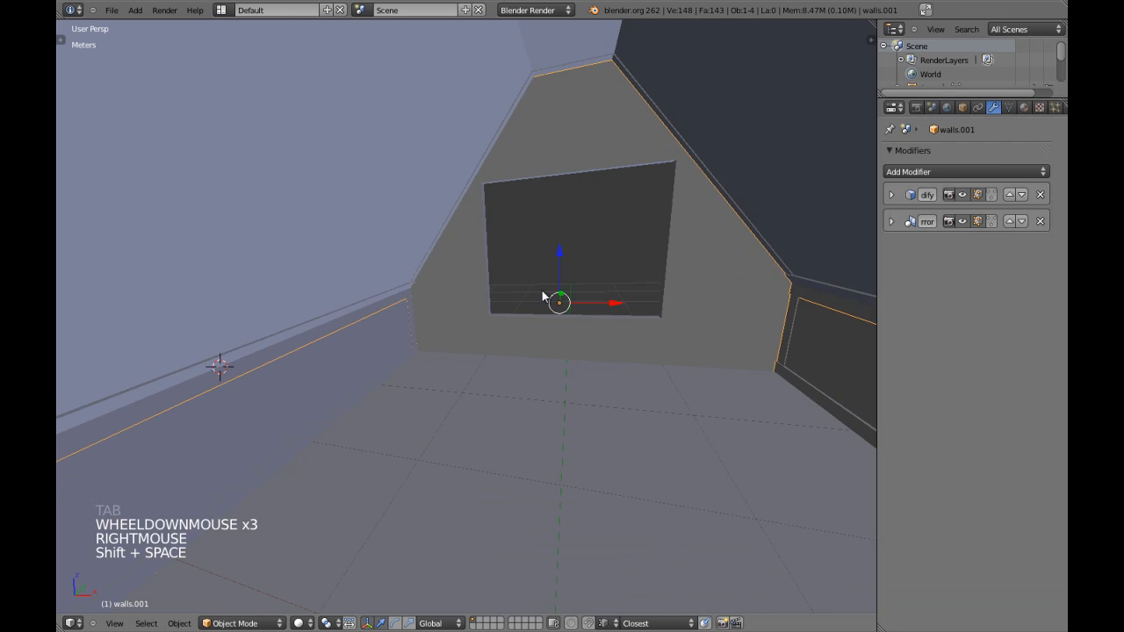
{"action": "left_click", "coordinate": [962, 106]}
{"action": "double_click", "coordinate": [944, 155]}
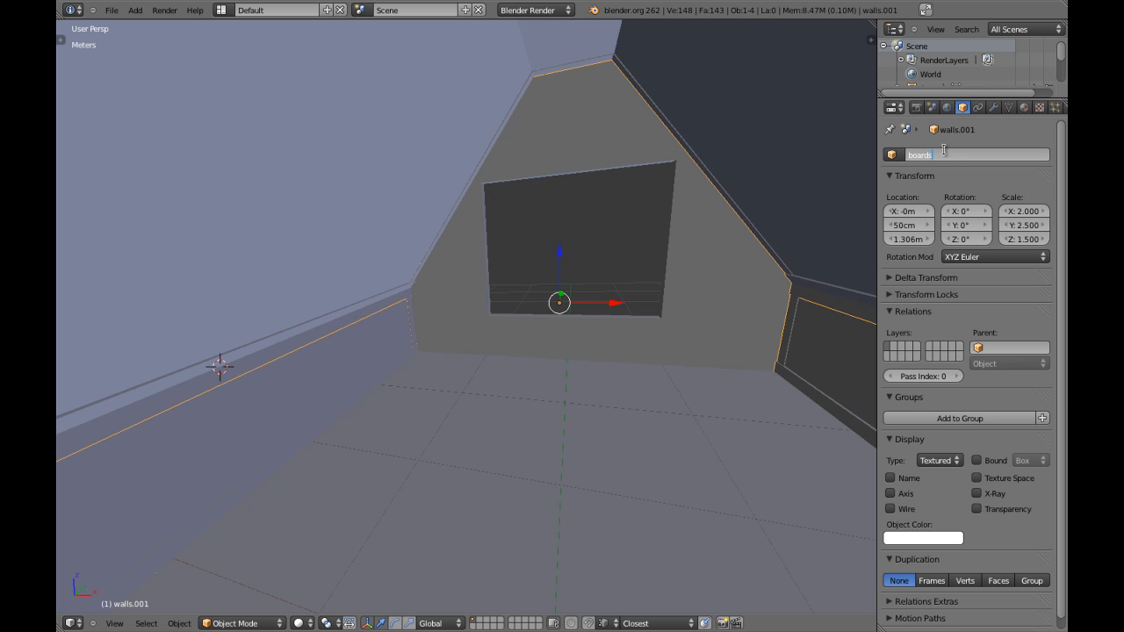
{"action": "key", "text": "Return"}
{"action": "key", "text": "a"}
{"action": "key", "text": "shift+space"}
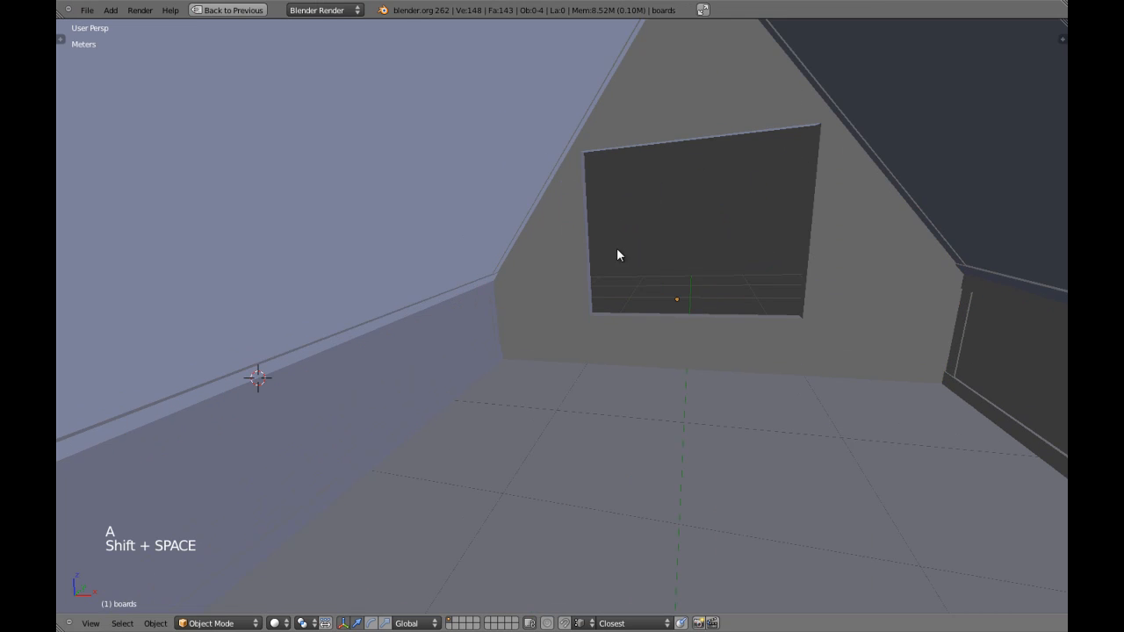
Select the boards object near the end-wall corner and enter its edit mode.
{"action": "middle_click_drag", "start_coordinate": [574, 238], "coordinate": [550, 261]}
{"action": "scroll", "coordinate": [571, 271], "scroll_direction": "up", "scroll_amount": 2}
{"action": "right_click", "coordinate": [687, 304]}
{"action": "scroll", "coordinate": [627, 281], "scroll_direction": "down", "scroll_amount": 3}
{"action": "scroll", "coordinate": [648, 287], "scroll_direction": "up", "scroll_amount": 2}
{"action": "scroll", "coordinate": [647, 288], "scroll_direction": "up", "scroll_amount": 1}
{"action": "key", "text": "a"}
{"action": "scroll", "coordinate": [550, 307], "scroll_direction": "up", "scroll_amount": 3}
{"action": "key", "text": "Tab"}
{"action": "key", "text": "a"}
{"action": "key", "text": "a"}
{"action": "key", "text": "Tab"}
{"action": "right_click", "coordinate": [509, 250]}
{"action": "key", "text": "Tab"}
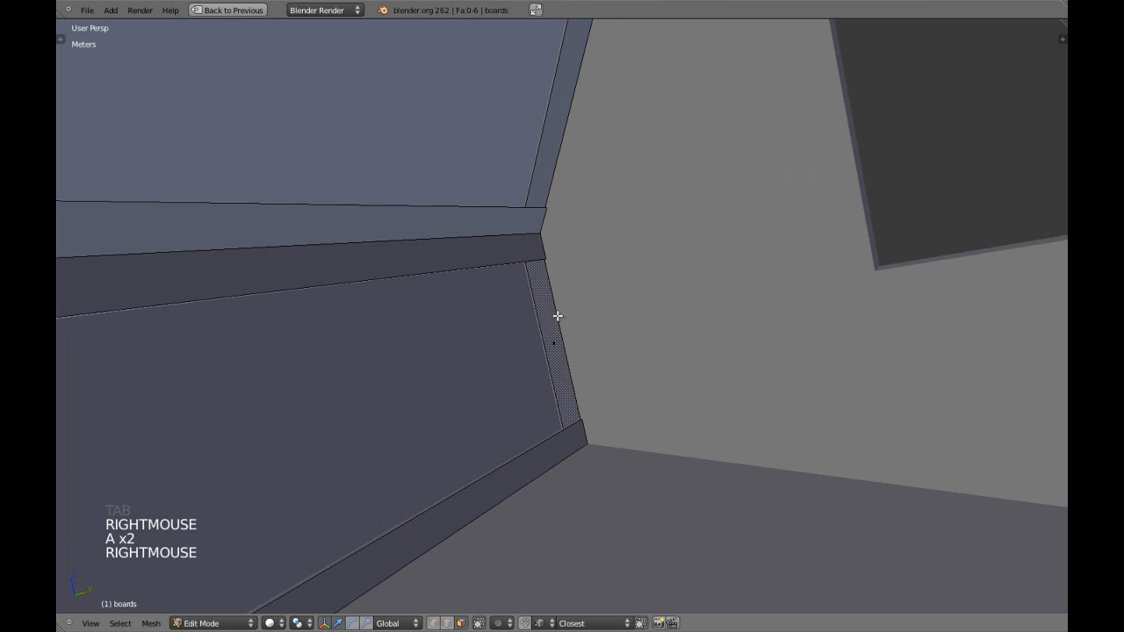
In edge select mode, select the short vertical board's edge at the end wall and snap the 3D cursor to it.
{"action": "mouse_move", "coordinate": [541, 306]}
{"action": "middle_mouse_down"}
{"action": "mouse_move", "coordinate": [545, 323]}
{"action": "mouse_move", "coordinate": [559, 316]}
{"action": "middle_mouse_up"}
{"action": "scroll", "coordinate": [559, 316], "scroll_direction": "up", "scroll_amount": 3}
{"action": "key", "text": "a"}
{"action": "key", "text": "ctrl+Tab"}
{"action": "left_click", "coordinate": [527, 304]}
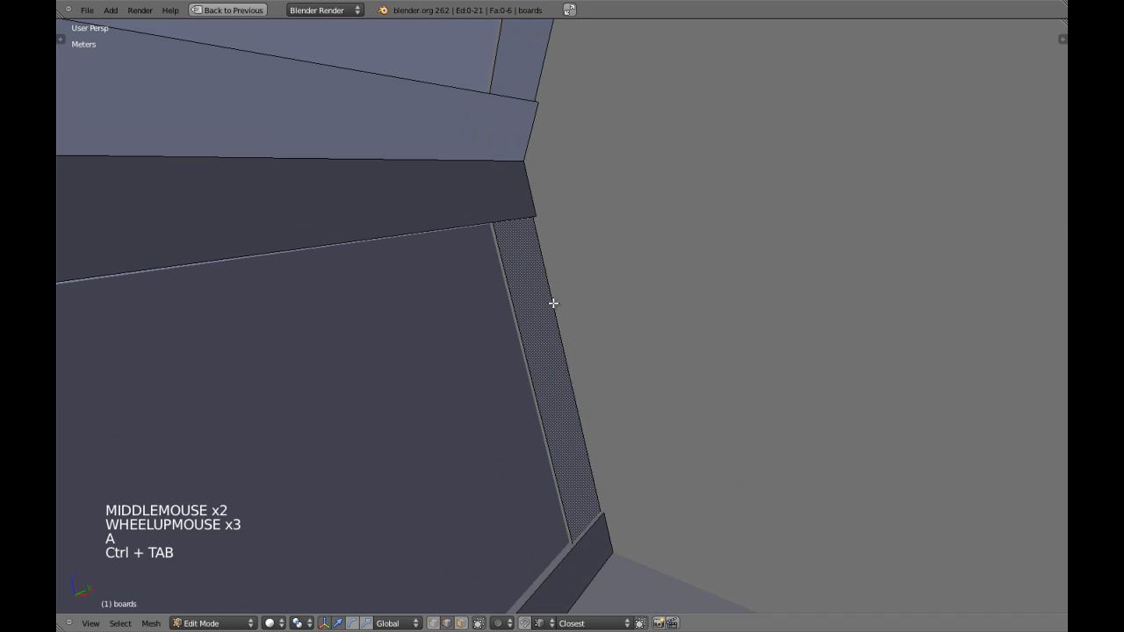
{"action": "right_click", "coordinate": [552, 304]}
{"action": "scroll", "coordinate": [574, 316], "scroll_direction": "down", "scroll_amount": 2}
{"action": "key", "text": "shift+s"}
{"action": "left_click", "coordinate": [575, 321]}
In face select mode, select the short vertical board's face and set the pivot point to the 3D cursor.
{"action": "key", "text": "a"}
{"action": "key", "text": "ctrl+Tab"}
{"action": "left_click", "coordinate": [518, 371]}
{"action": "right_click", "coordinate": [560, 355]}
{"action": "key", "text": "period"}
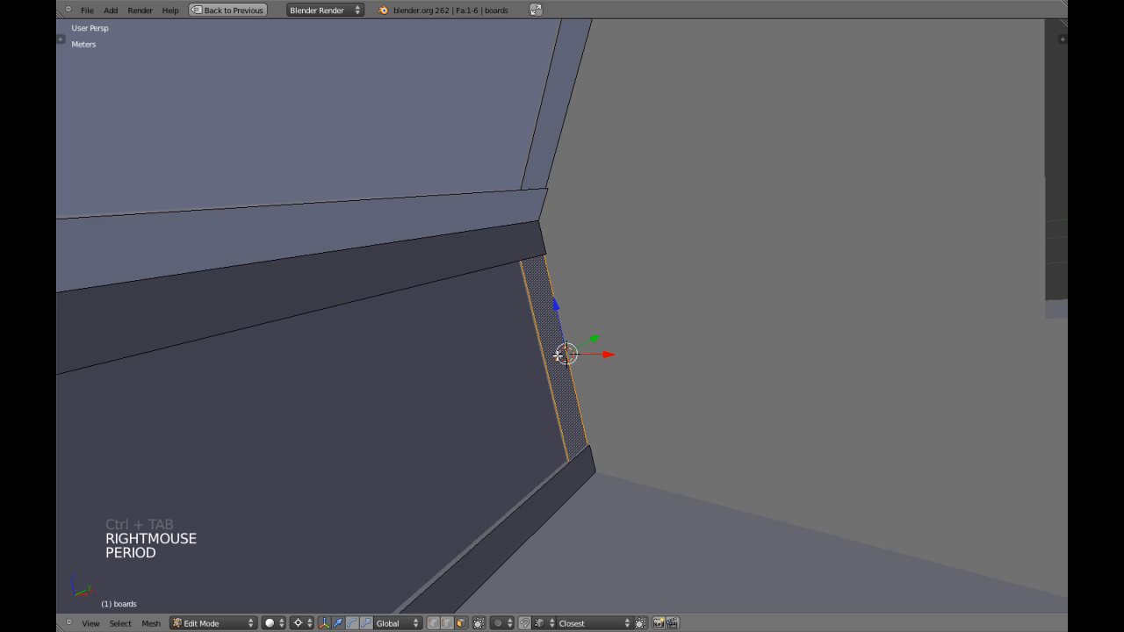
Duplicate the vertical board face in place and rotate the copy 90° about global Z onto the end wall.
{"action": "key", "text": "shift+d"}
{"action": "right_click", "coordinate": [600, 337]}
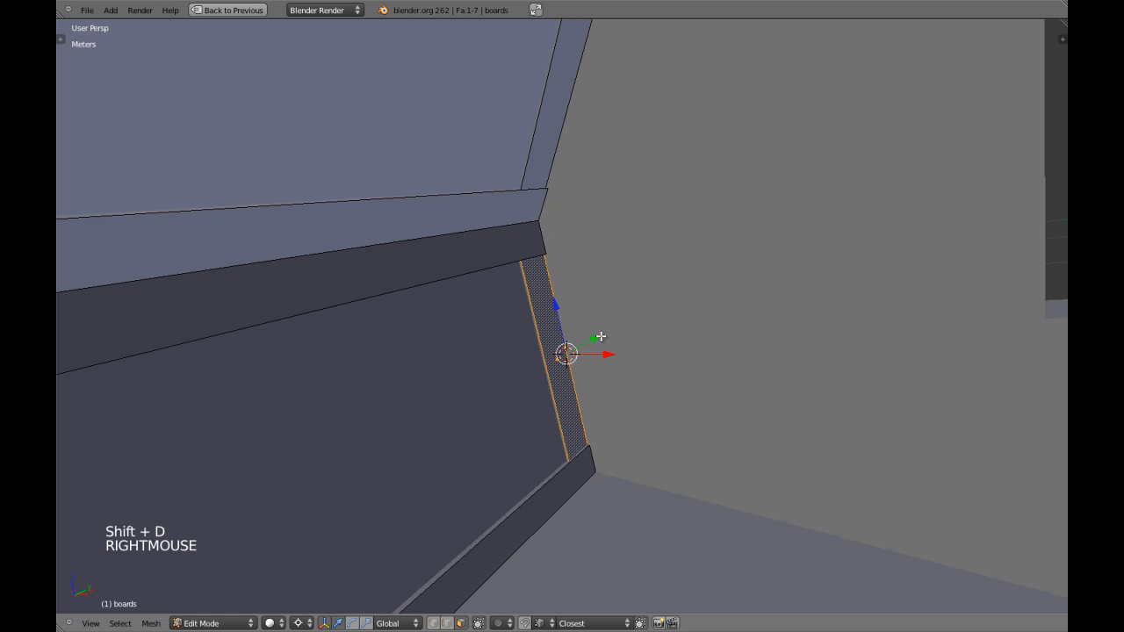
{"action": "key", "text": "r"}
{"action": "key", "text": "r"}
{"action": "type", "text": "90"}
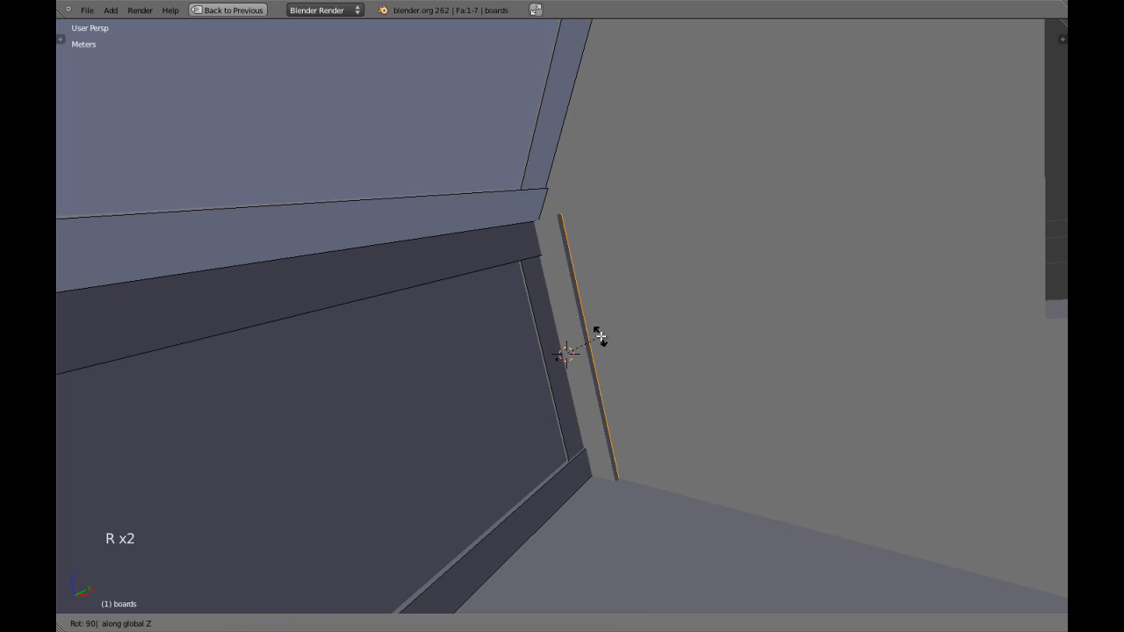
{"action": "left_click", "coordinate": [599, 337]}
{"action": "middle_click_drag", "start_coordinate": [524, 328], "coordinate": [538, 340]}
Isolate the new end-wall board face by inverting the selection and hiding the other boards, and select the remaining face.
{"action": "key", "text": "ctrl+i"}
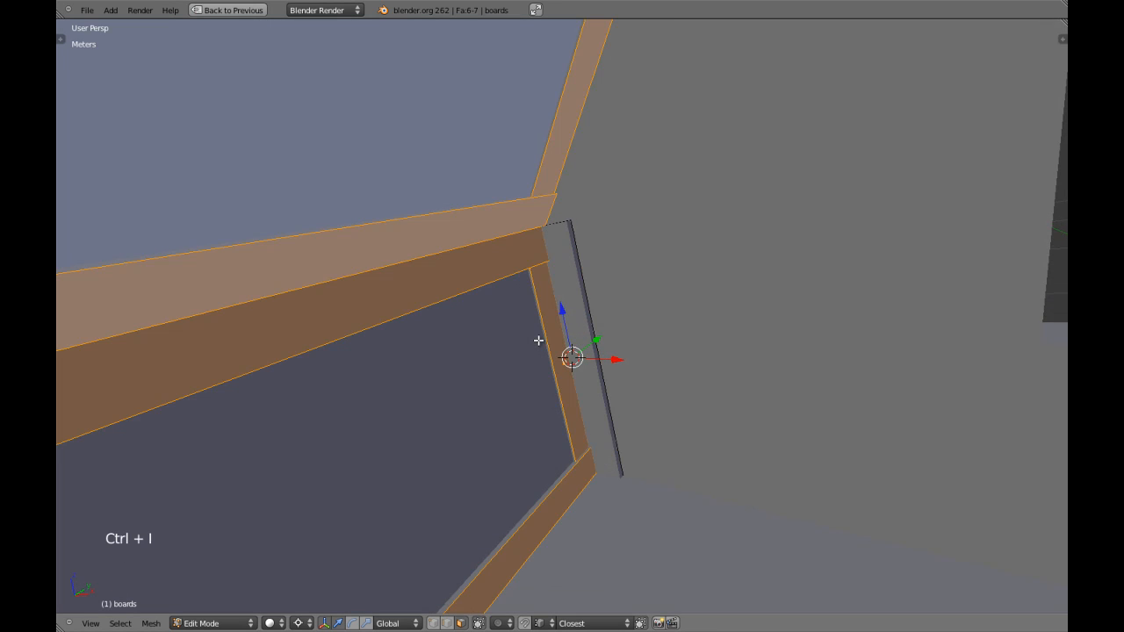
{"action": "key", "text": "h"}
{"action": "key", "text": "z"}
{"action": "key", "text": "z"}
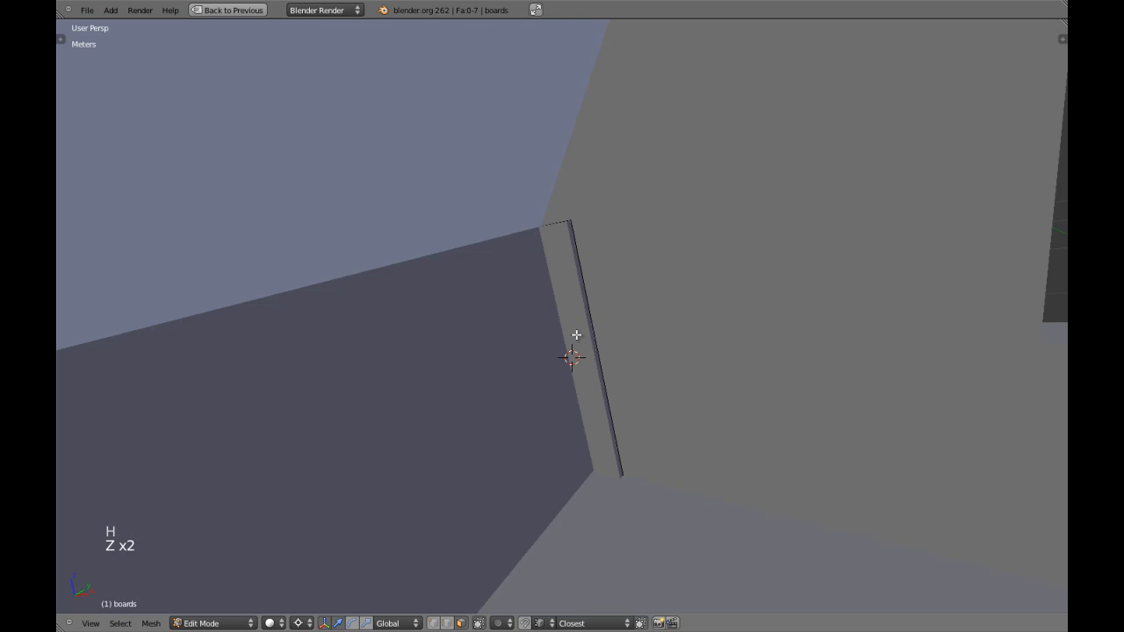
{"action": "key", "text": "z"}
{"action": "key", "text": "a"}
{"action": "key", "text": "w"}
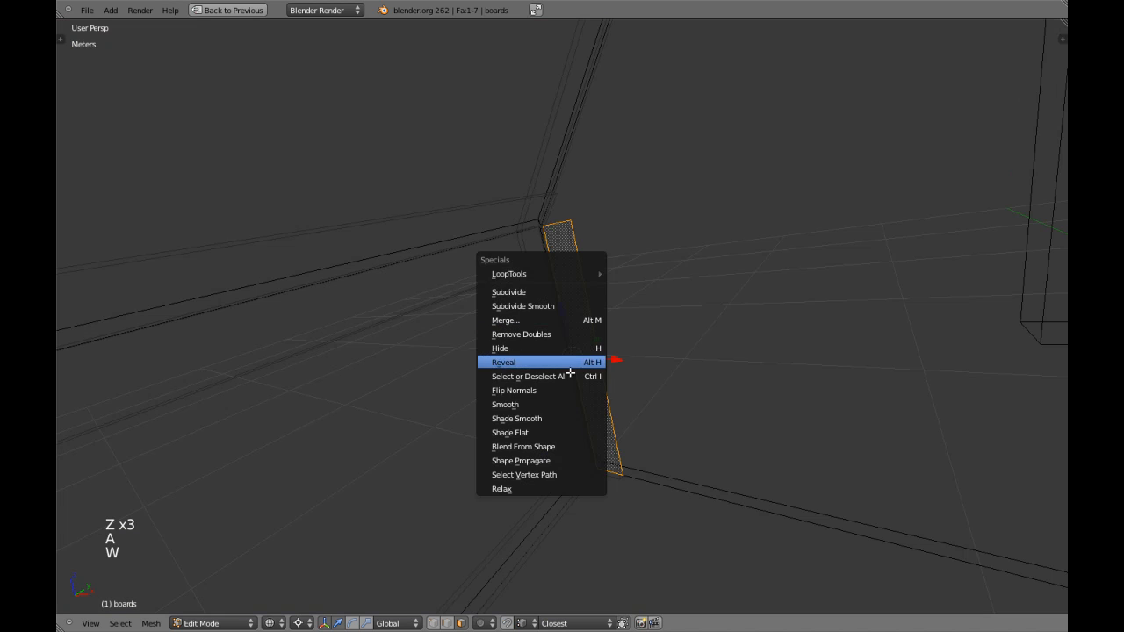
{"action": "key", "text": "z"}
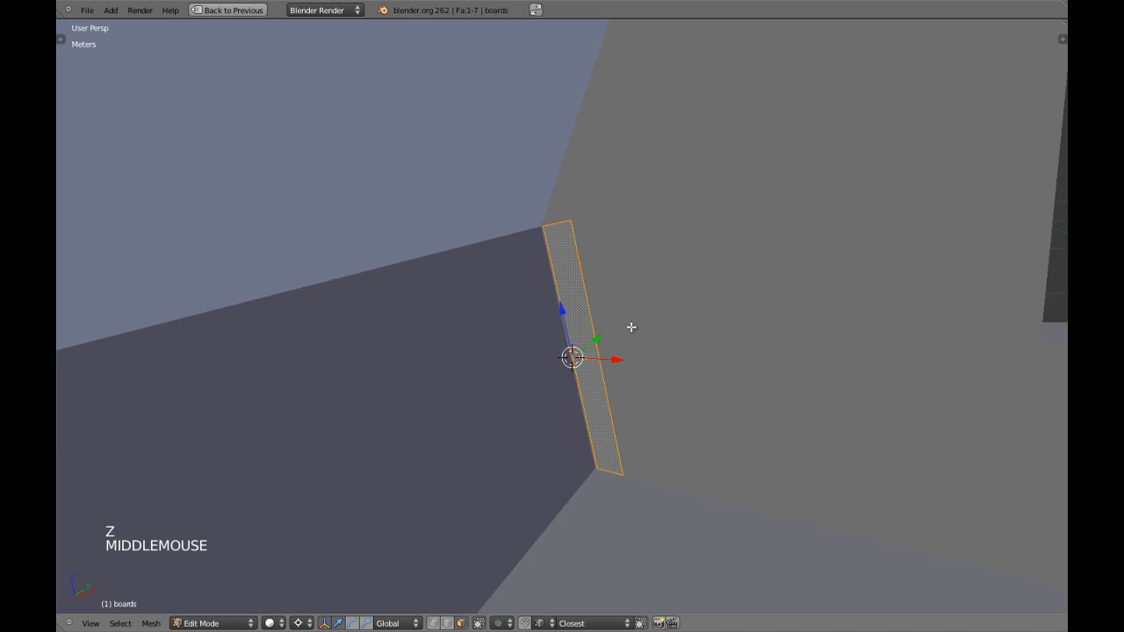
In top orthographic wireframe view, move the new board face slightly along Y away from the end wall into the room.
{"action": "key", "text": "KP_7"}
{"action": "key", "text": "KP_5"}
{"action": "key", "text": "z"}
{"action": "scroll", "coordinate": [640, 328], "scroll_direction": "up", "scroll_amount": 3}
{"action": "middle_click_drag", "start_coordinate": [640, 329], "coordinate": [550, 277], "text": "shift"}
{"action": "scroll", "coordinate": [546, 255], "scroll_direction": "up", "scroll_amount": 4}
{"action": "scroll", "coordinate": [547, 271], "scroll_direction": "up", "scroll_amount": 1}
{"action": "left_click_drag", "start_coordinate": [534, 266], "coordinate": [537, 286]}
{"action": "scroll", "coordinate": [597, 321], "scroll_direction": "down", "scroll_amount": 2}
{"action": "key", "text": "z"}
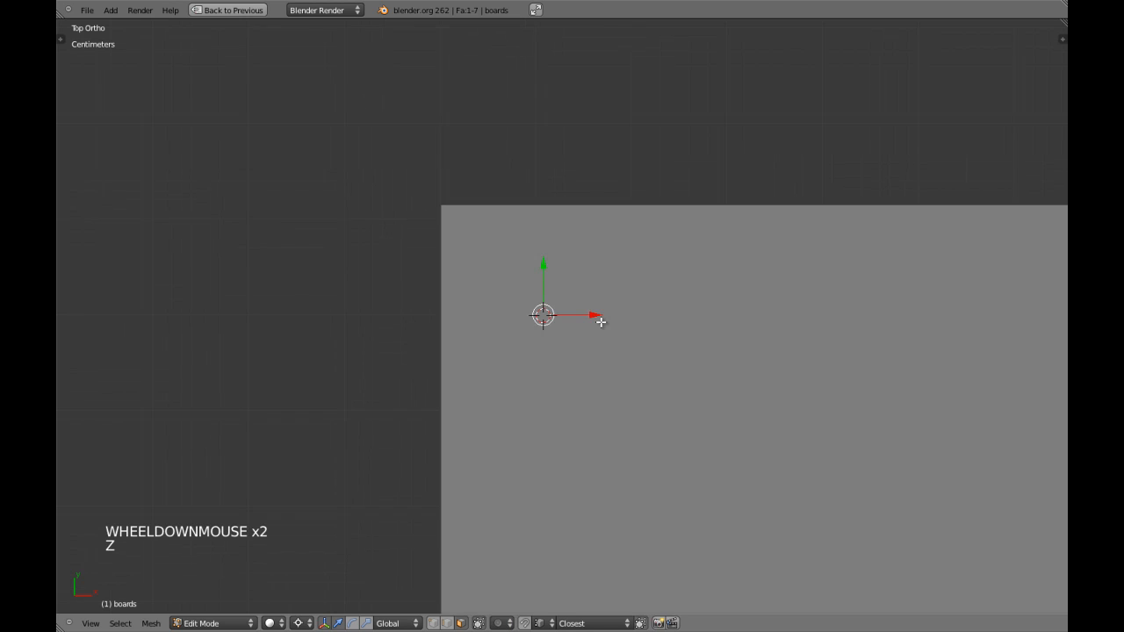
In front orthographic wireframe view, select the new board's upper inner vertex and snap the 3D cursor to it.
{"action": "key", "text": "KP_5"}
{"action": "key", "text": "KP_Decimal"}
{"action": "middle_click_drag", "start_coordinate": [544, 333], "coordinate": [587, 270]}
{"action": "scroll", "coordinate": [456, 167], "scroll_direction": "up", "scroll_amount": 1}
{"action": "key", "text": "KP_1"}
{"action": "key", "text": "KP_5"}
{"action": "key", "text": "z"}
{"action": "scroll", "coordinate": [588, 186], "scroll_direction": "down", "scroll_amount": 4}
{"action": "key", "text": "ctrl+Tab"}
{"action": "left_click", "coordinate": [572, 201]}
{"action": "key", "text": "a"}
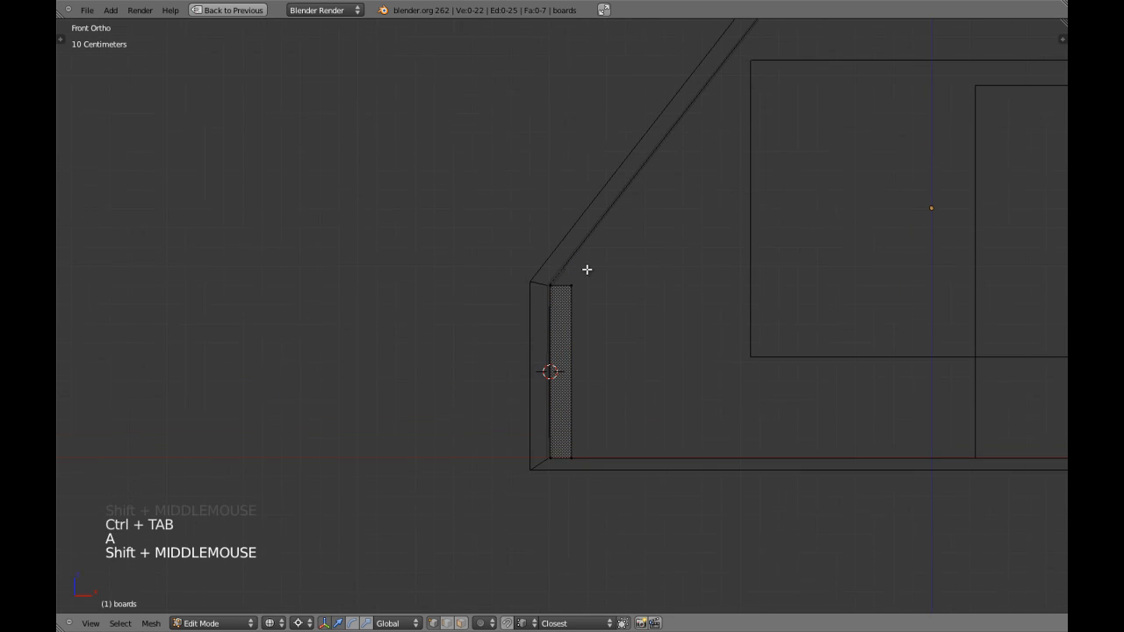
{"action": "scroll", "coordinate": [600, 272], "scroll_direction": "up", "scroll_amount": 2}
{"action": "right_click", "coordinate": [579, 276]}
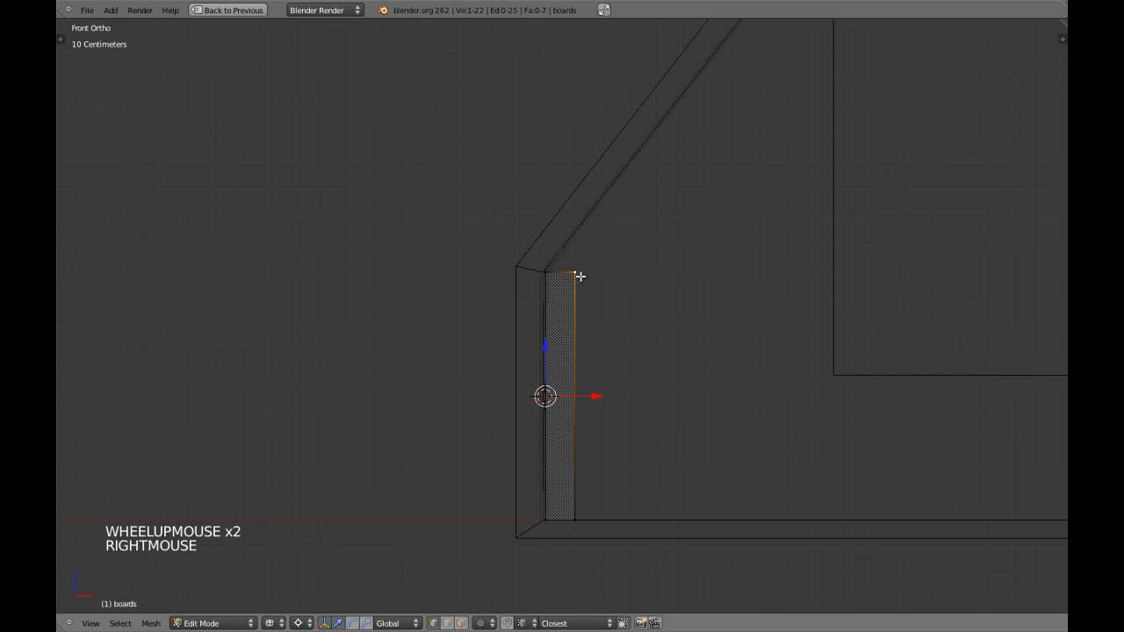
{"action": "key", "text": "shift+s"}
{"action": "left_click", "coordinate": [577, 277]}
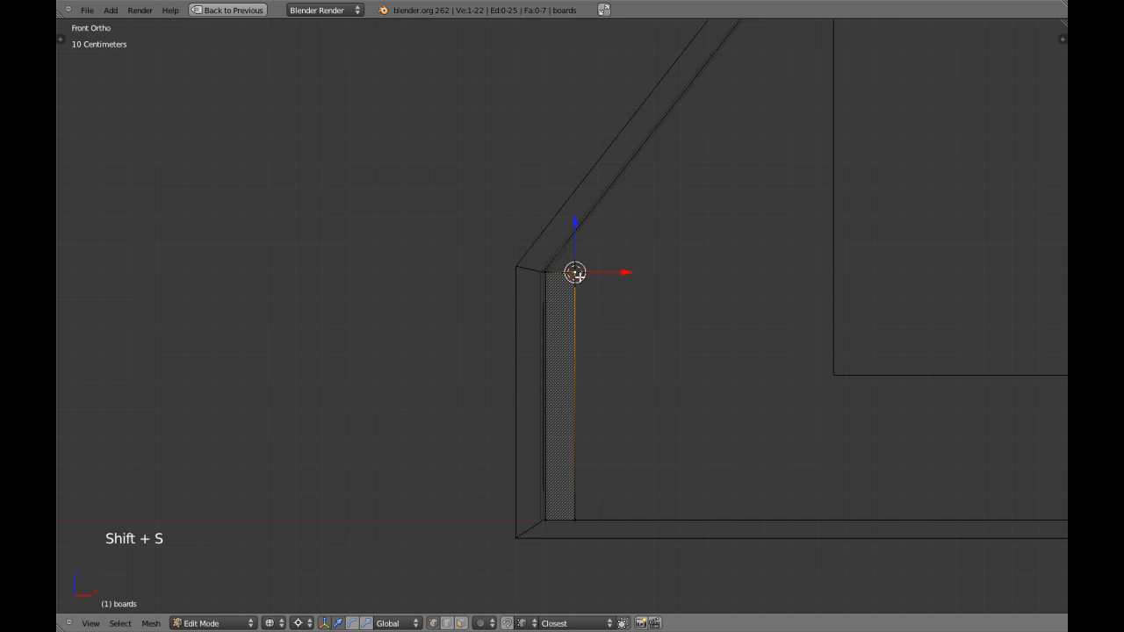
Circle-select the two top vertices of the vertical end-wall board and extrude them upward to roughly the slope's length.
{"action": "key", "text": "a"}
{"action": "scroll", "coordinate": [608, 278], "scroll_direction": "down", "scroll_amount": 4}
{"action": "key", "text": "a"}
{"action": "key", "text": "a"}
{"action": "middle_click_drag", "start_coordinate": [594, 291], "coordinate": [589, 361], "text": "shift"}
{"action": "key", "text": "c"}
{"action": "left_click", "coordinate": [563, 362]}
{"action": "right_click", "coordinate": [563, 361]}
{"action": "scroll", "coordinate": [589, 293], "scroll_direction": "down", "scroll_amount": 3}
{"action": "key", "text": "e"}
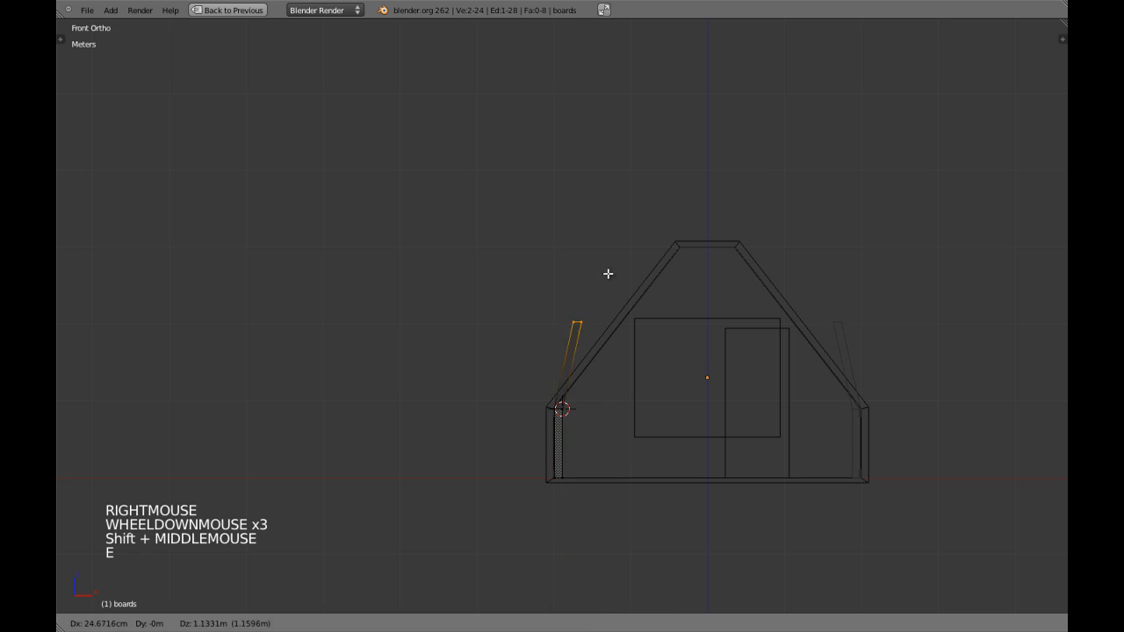
{"action": "left_click", "coordinate": [617, 151]}
Rotate the extruded board end about 36° around the 3D cursor and fine-tune the angle to follow the sloped ceiling.
{"action": "key", "text": "r"}
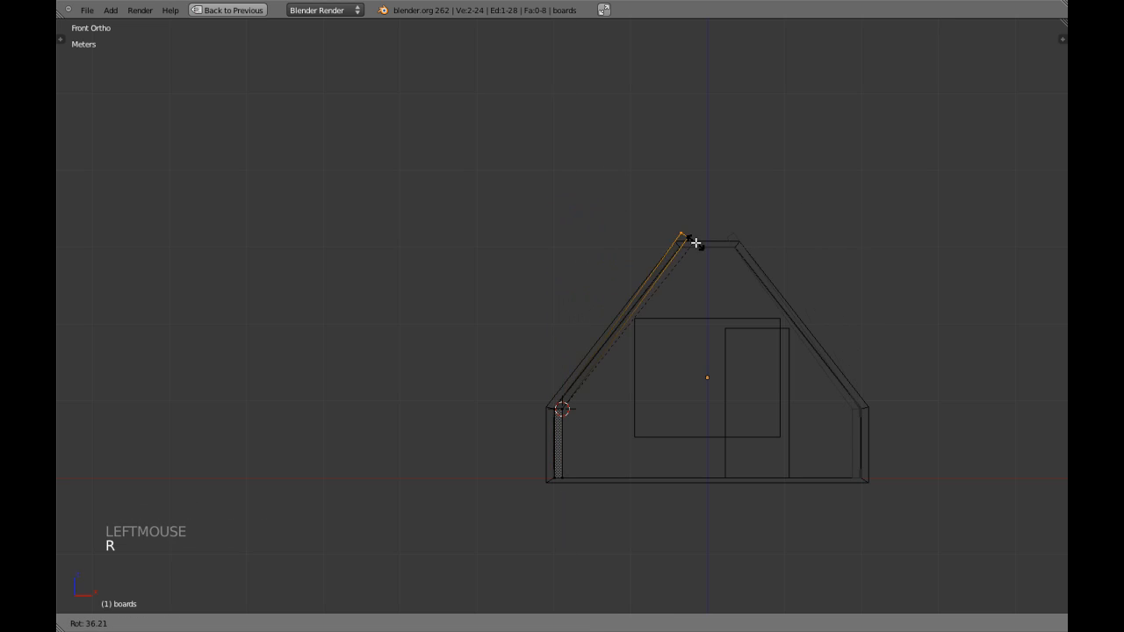
{"action": "left_click", "coordinate": [701, 243]}
{"action": "scroll", "coordinate": [707, 266], "scroll_direction": "up", "scroll_amount": 3}
{"action": "scroll", "coordinate": [574, 376], "scroll_direction": "up", "scroll_amount": 5}
{"action": "middle_click_drag", "start_coordinate": [707, 266], "coordinate": [469, 336], "text": "shift"}
{"action": "scroll", "coordinate": [549, 336], "scroll_direction": "up", "scroll_amount": 4}
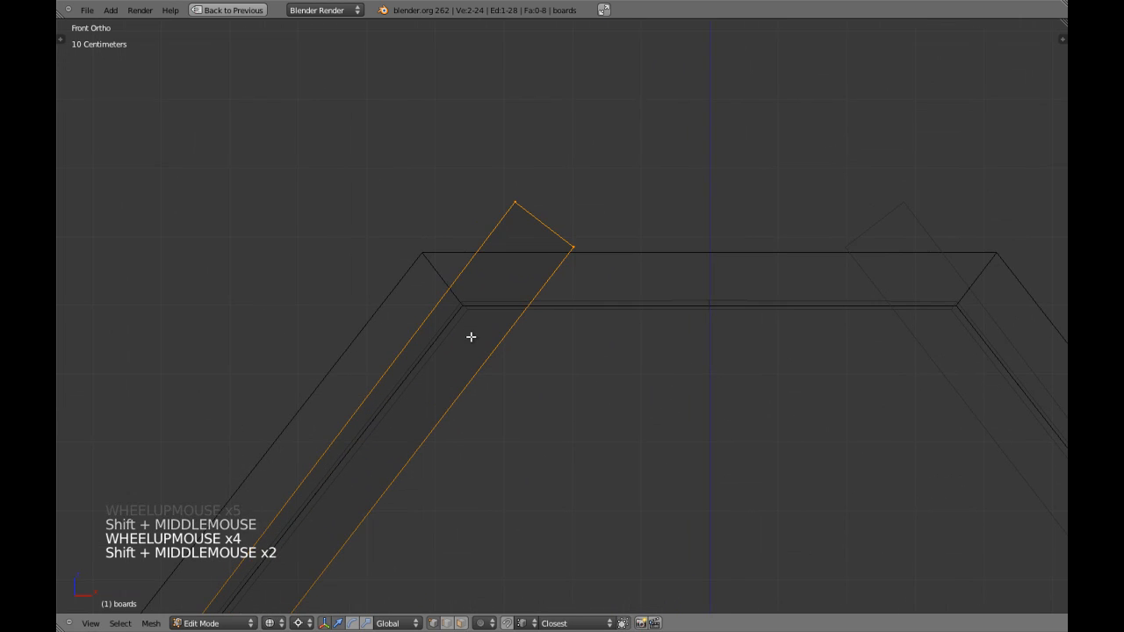
{"action": "key", "text": "r"}
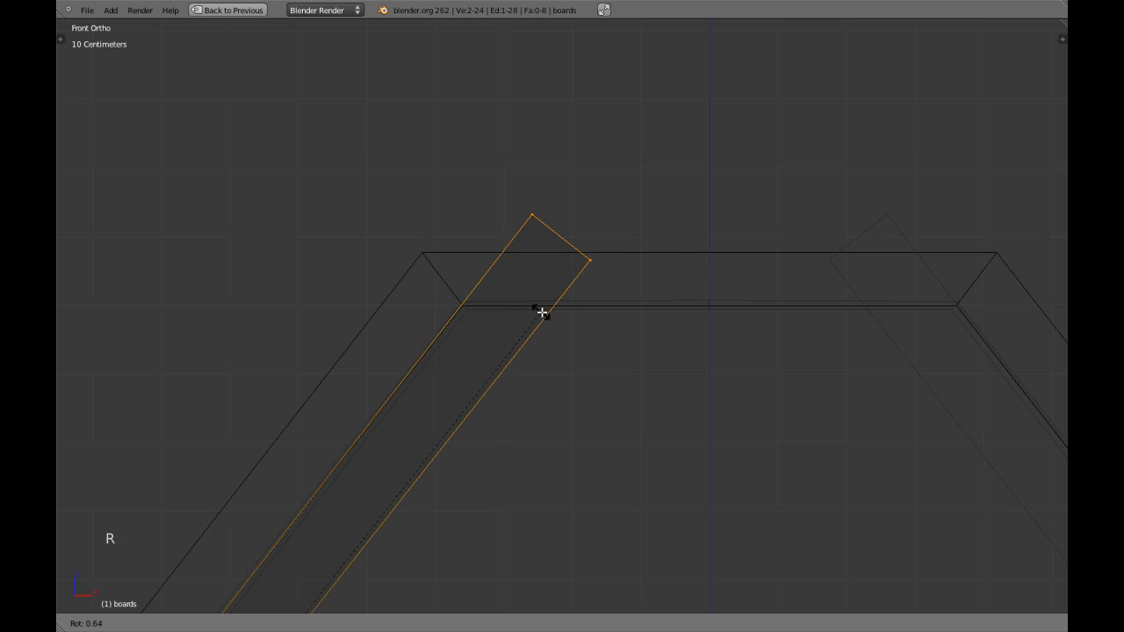
{"action": "left_click", "coordinate": [557, 325], "text": "shift"}
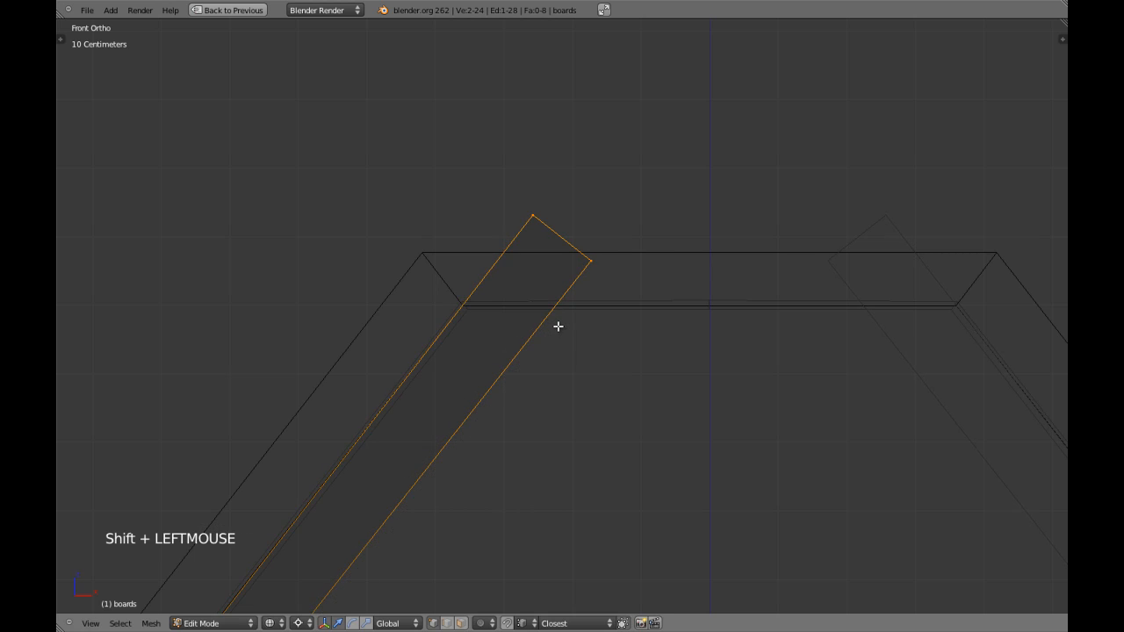
With median point pivot and Normal orientation, slide the sloped board's end edge down along the slope to the flat ceiling's inner corner.
{"action": "scroll", "coordinate": [560, 326], "scroll_direction": "down", "scroll_amount": 3}
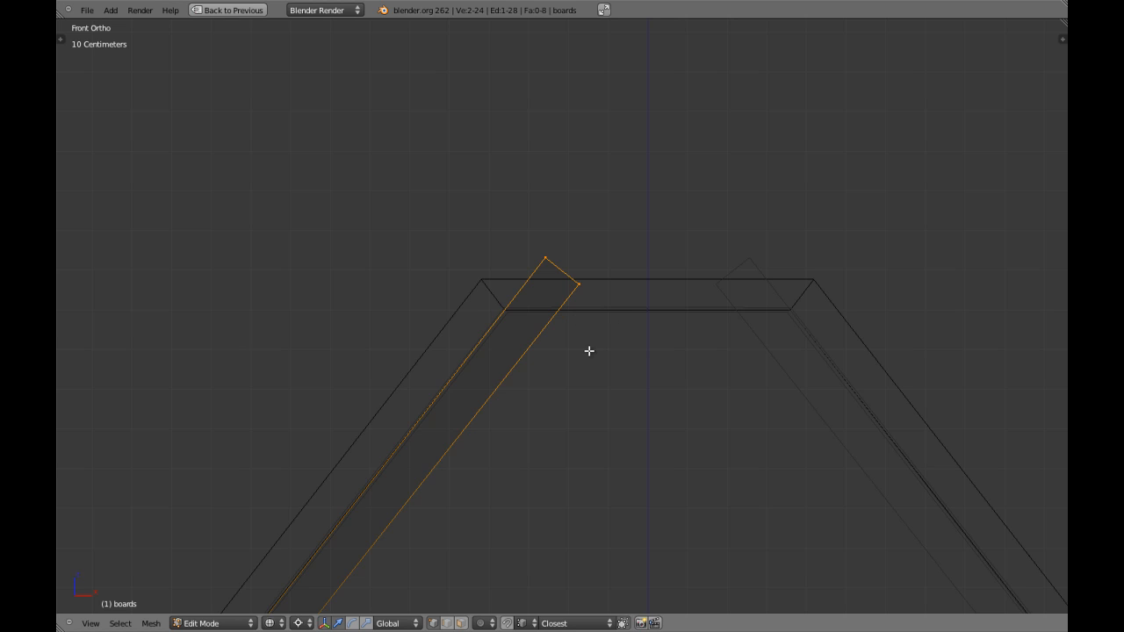
{"action": "middle_click_drag", "start_coordinate": [589, 351], "coordinate": [611, 305], "text": "shift"}
{"action": "key", "text": "ctrl+comma"}
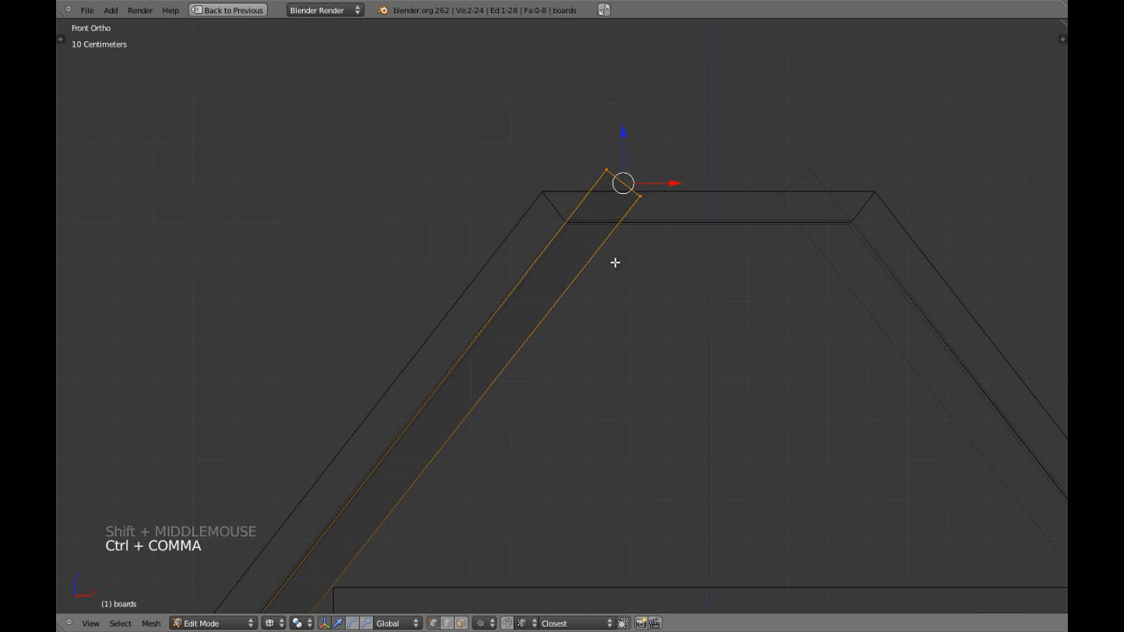
{"action": "middle_click_drag", "start_coordinate": [614, 262], "coordinate": [516, 386], "text": "shift"}
{"action": "left_click", "coordinate": [397, 623]}
{"action": "left_click", "coordinate": [419, 563]}
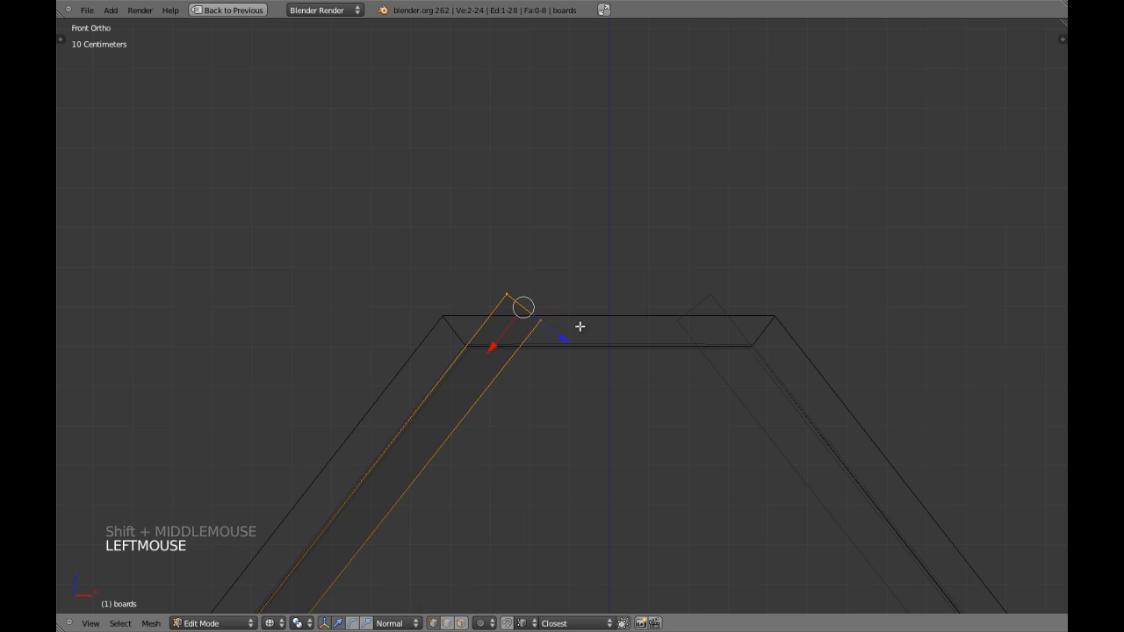
{"action": "left_click_drag", "start_coordinate": [492, 346], "coordinate": [477, 388]}
{"action": "scroll", "coordinate": [477, 389], "scroll_direction": "up", "scroll_amount": 4}
{"action": "middle_click_drag", "start_coordinate": [477, 387], "coordinate": [561, 326], "text": "shift"}
{"action": "scroll", "coordinate": [527, 337], "scroll_direction": "up", "scroll_amount": 3}
{"action": "scroll", "coordinate": [532, 339], "scroll_direction": "up", "scroll_amount": 2}
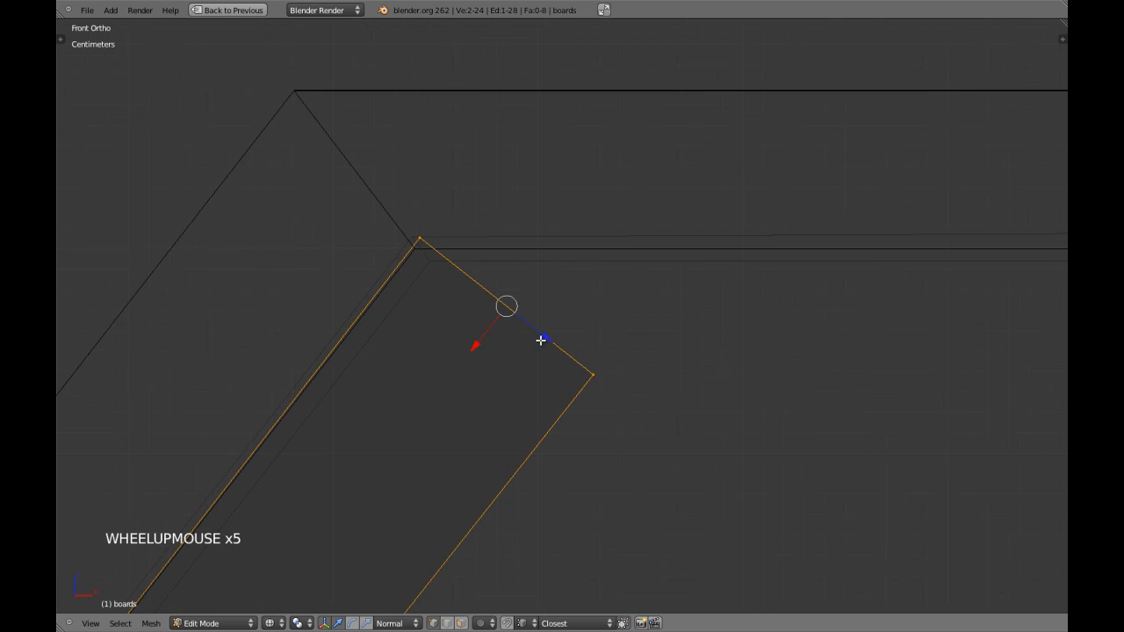
{"action": "left_click_drag", "start_coordinate": [475, 342], "coordinate": [537, 343]}
Extrude the sloped board's upper end edge along X under the flat ceiling to the room's mirror centre line.
{"action": "scroll", "coordinate": [589, 334], "scroll_direction": "down", "scroll_amount": 6}
{"action": "middle_click_drag", "start_coordinate": [589, 334], "coordinate": [439, 406], "text": "shift"}
{"action": "scroll", "coordinate": [440, 406], "scroll_direction": "down", "scroll_amount": 2}
{"action": "key", "text": "e"}
{"action": "key", "text": "e"}
{"action": "key", "text": "e"}
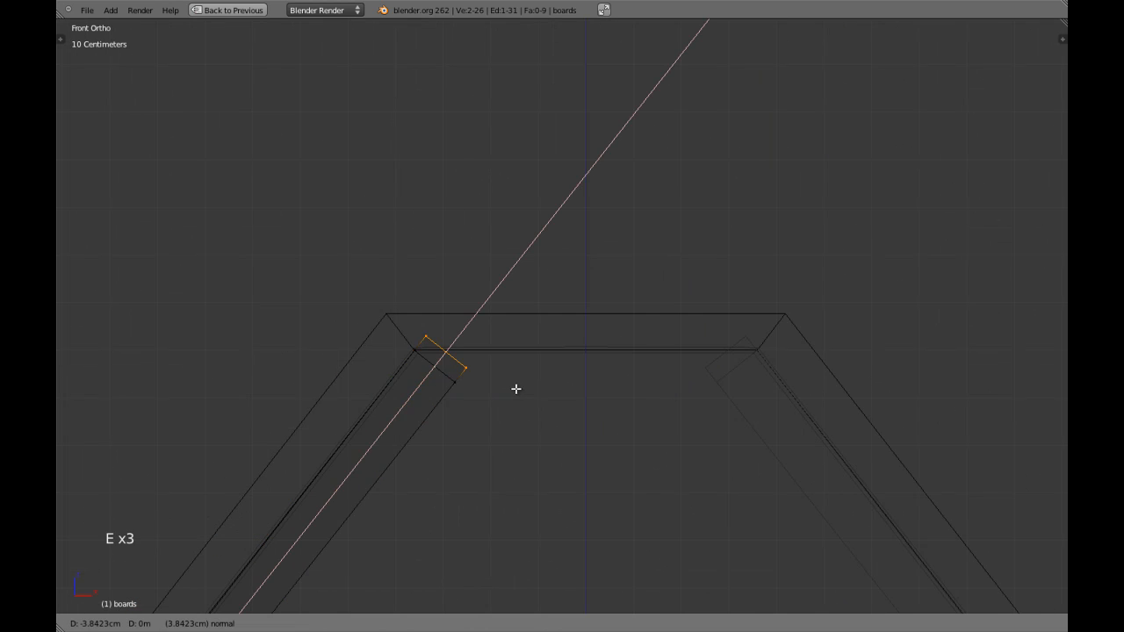
{"action": "key", "text": "x"}
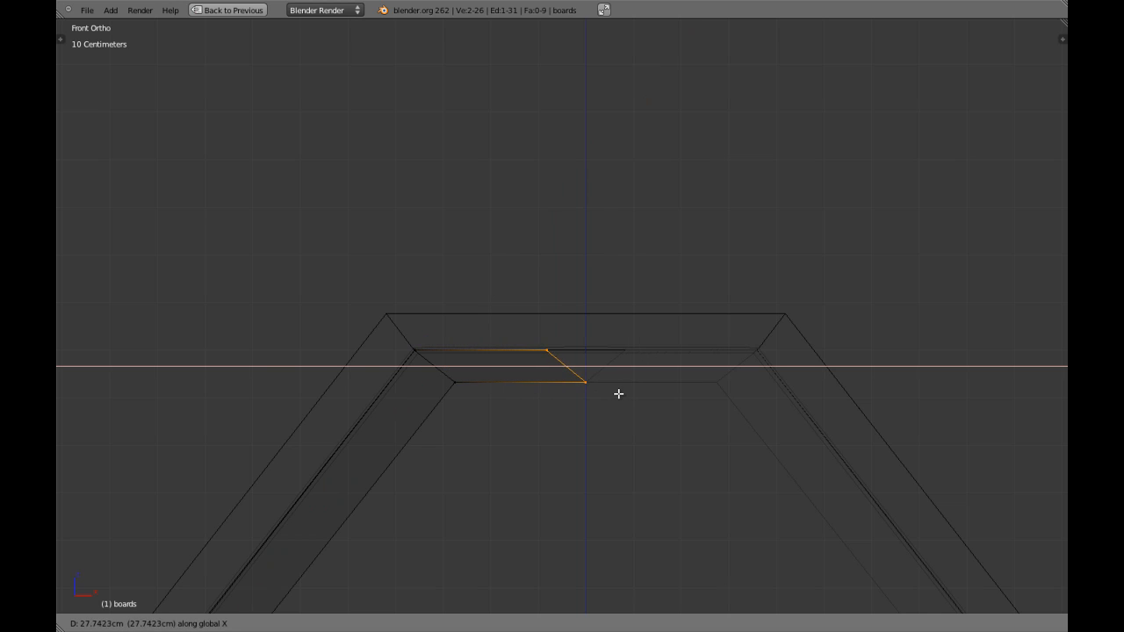
{"action": "left_click", "coordinate": [712, 403]}
{"action": "scroll", "coordinate": [747, 406], "scroll_direction": "down", "scroll_amount": 4}
{"action": "key", "text": "a"}
{"action": "key", "text": "z"}
{"action": "mouse_move", "coordinate": [562, 394]}
{"action": "middle_mouse_down", "text": "shift"}
{"action": "mouse_move", "coordinate": [592, 275]}
{"action": "mouse_move", "coordinate": [569, 259]}
{"action": "middle_mouse_up", "text": "shift"}
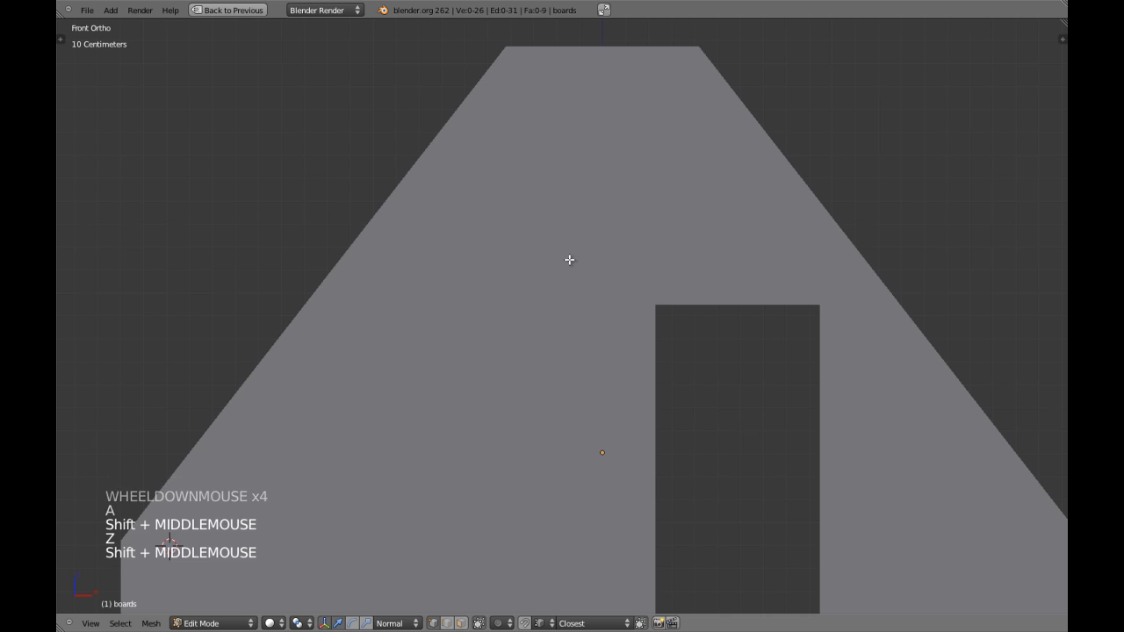
{"action": "key", "text": "z"}
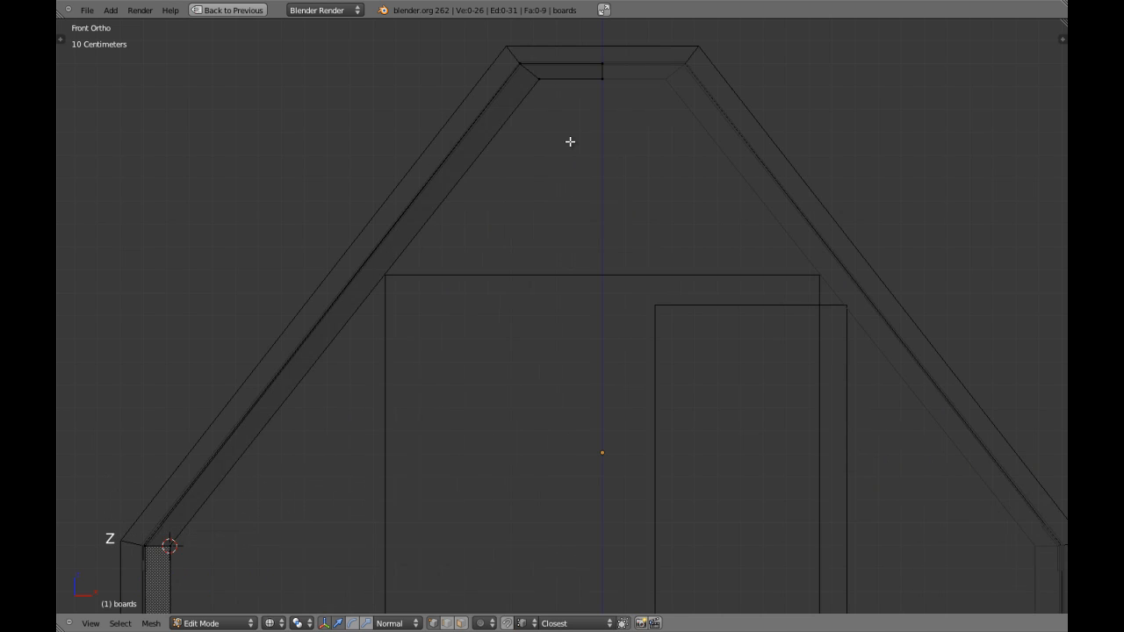
Return to Object Mode in a shaded perspective view and hide the room objects so only the boards object remains.
{"action": "key", "text": "KP_5"}
{"action": "key", "text": "z"}
{"action": "key", "text": "Tab"}
{"action": "scroll", "coordinate": [531, 276], "scroll_direction": "down", "scroll_amount": 2}
{"action": "middle_click_drag", "start_coordinate": [535, 279], "coordinate": [484, 313], "text": "shift"}
{"action": "key", "text": "a"}
{"action": "scroll", "coordinate": [449, 358], "scroll_direction": "up", "scroll_amount": 4}
{"action": "middle_click_drag", "start_coordinate": [447, 358], "coordinate": [738, 342], "text": "shift"}
{"action": "scroll", "coordinate": [433, 325], "scroll_direction": "down", "scroll_amount": 3}
{"action": "middle_click_drag", "start_coordinate": [738, 341], "coordinate": [448, 342]}
{"action": "right_click", "coordinate": [519, 311]}
{"action": "key", "text": "h"}
{"action": "key", "text": "h"}
{"action": "right_click_drag", "start_coordinate": [326, 66], "coordinate": [322, 63]}
{"action": "key", "text": "h"}
{"action": "key", "text": "h"}
{"action": "right_click", "coordinate": [526, 470]}
{"action": "scroll", "coordinate": [571, 438], "scroll_direction": "down", "scroll_amount": 4}
{"action": "key", "text": "h"}
{"action": "middle_click_drag", "start_coordinate": [571, 439], "coordinate": [529, 371]}
{"action": "scroll", "coordinate": [566, 387], "scroll_direction": "down", "scroll_amount": 4}
{"action": "right_click", "coordinate": [531, 368]}
Reveal all hidden faces of the boards mesh in Edit Mode, deselect them and return to Object Mode.
{"action": "scroll", "coordinate": [536, 365], "scroll_direction": "up", "scroll_amount": 2}
{"action": "key", "text": "Tab"}
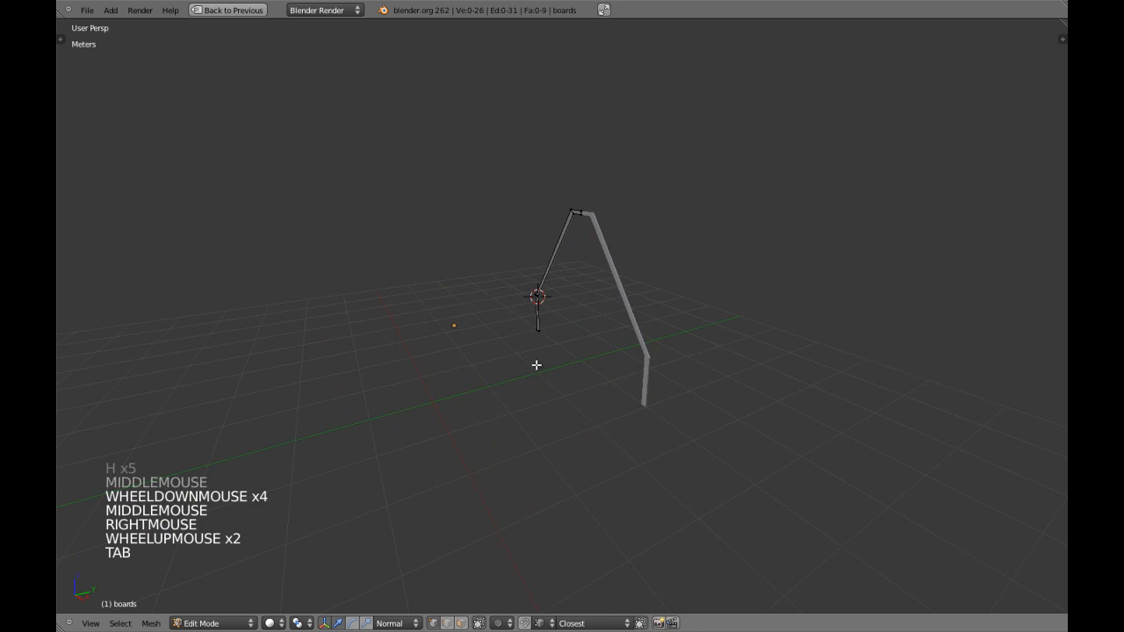
{"action": "key", "text": "a"}
{"action": "key", "text": "a"}
{"action": "key", "text": "a"}
{"action": "key", "text": "alt+h"}
{"action": "key", "text": "a"}
{"action": "key", "text": "Tab"}
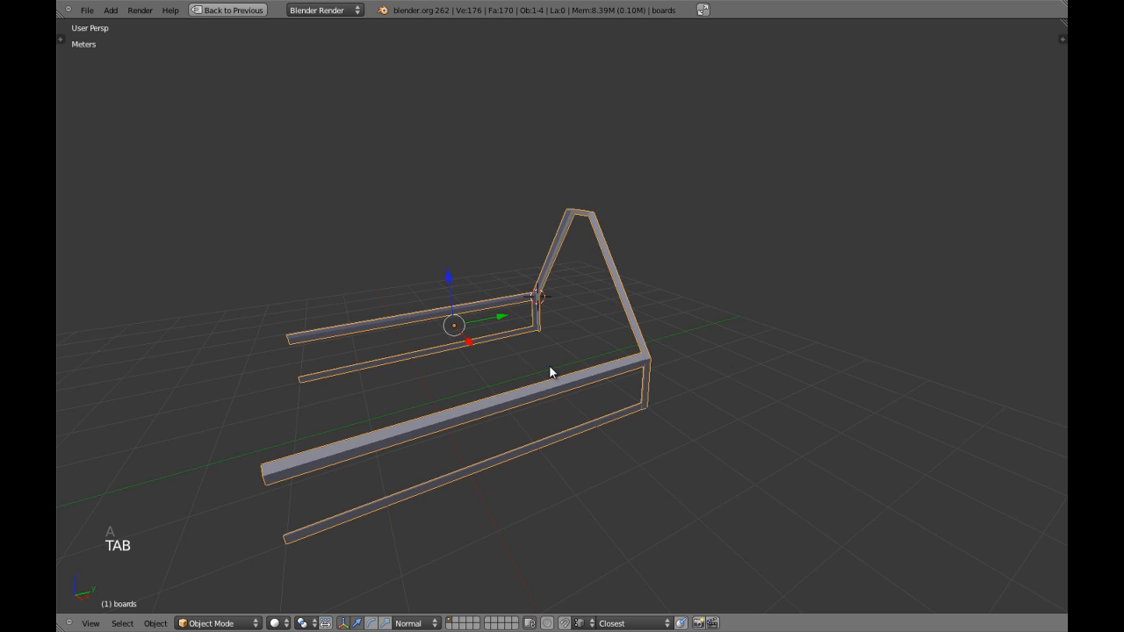
In top orthographic wireframe view, circle-select the vertices at the side boards' ends farthest from the end wall.
{"action": "key", "text": "KP_7"}
{"action": "key", "text": "KP_5"}
{"action": "key", "text": "z"}
{"action": "scroll", "coordinate": [553, 367], "scroll_direction": "down", "scroll_amount": 2}
{"action": "middle_click_drag", "start_coordinate": [567, 366], "coordinate": [528, 331], "text": "shift"}
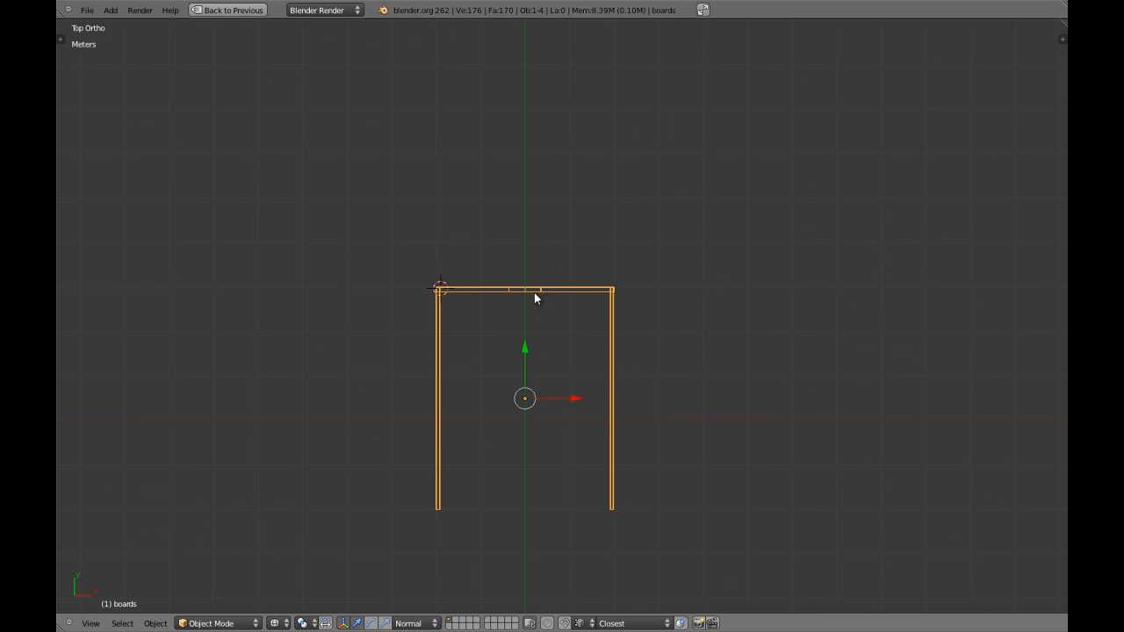
{"action": "key", "text": "Tab"}
{"action": "key", "text": "a"}
{"action": "key", "text": "a"}
{"action": "key", "text": "a"}
{"action": "right_click", "coordinate": [477, 479]}
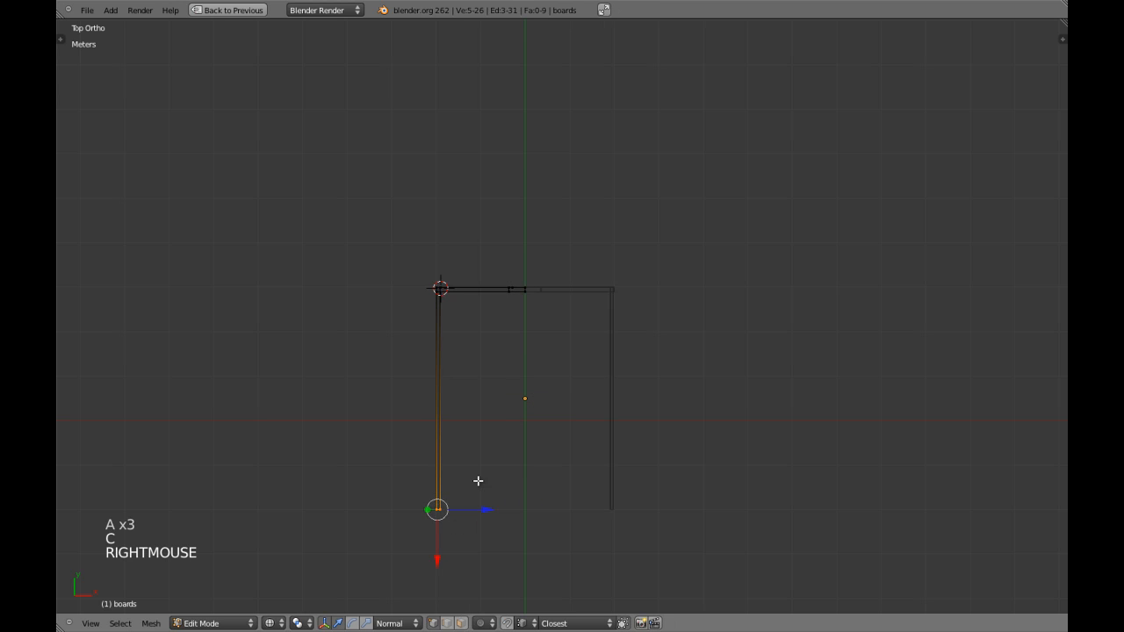
Snap the 3D cursor to the boards object's origin and use it as pivot point with Global orientation.
{"action": "key", "text": "Tab"}
{"action": "key", "text": "shift+s"}
{"action": "left_click", "coordinate": [520, 430]}
{"action": "key", "text": "Tab"}
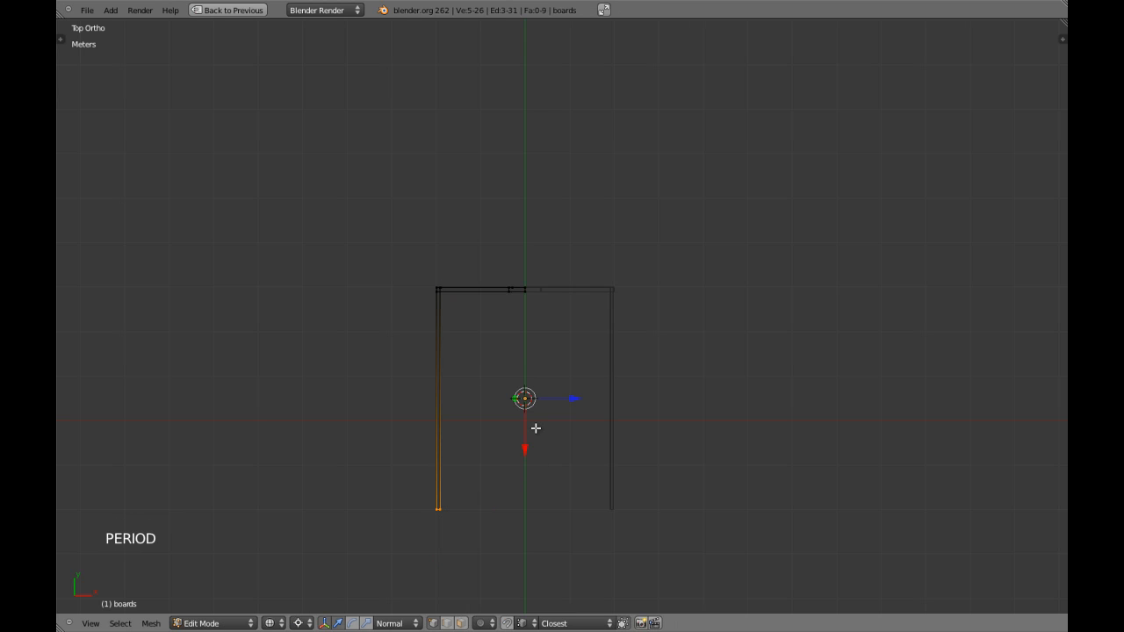
{"action": "left_click", "coordinate": [397, 623]}
{"action": "left_click", "coordinate": [400, 605]}
Scale the selected board ends to 0 along Y around the 3D cursor, then return to Object Mode.
{"action": "key", "text": "s"}
{"action": "key", "text": "s"}
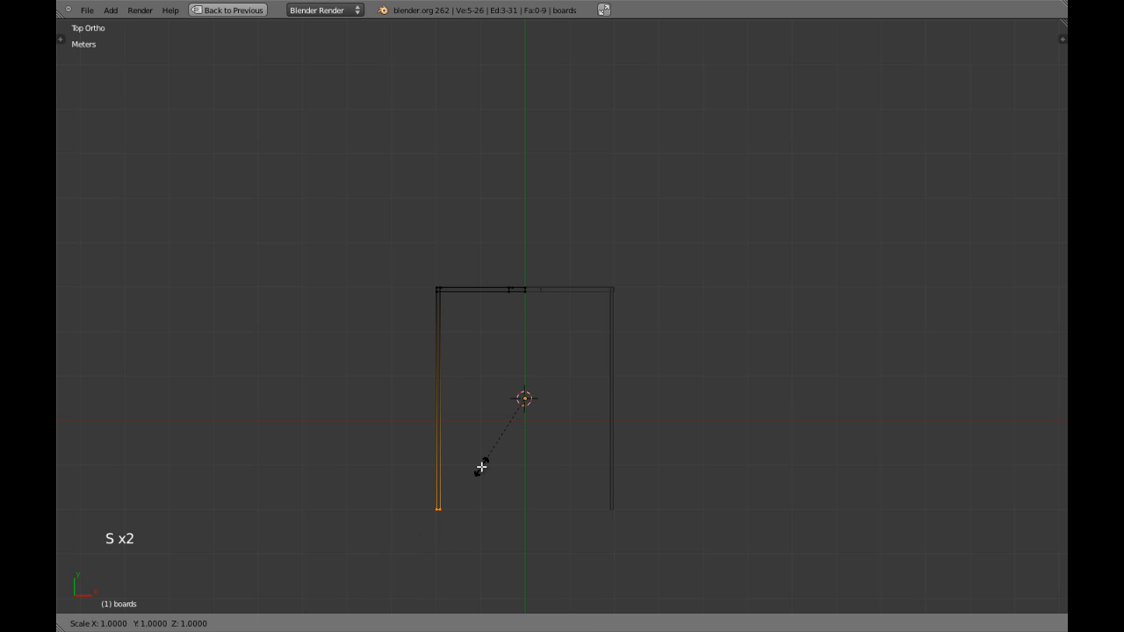
{"action": "key", "text": "y"}
{"action": "key", "text": "0"}
{"action": "key", "text": "Tab"}
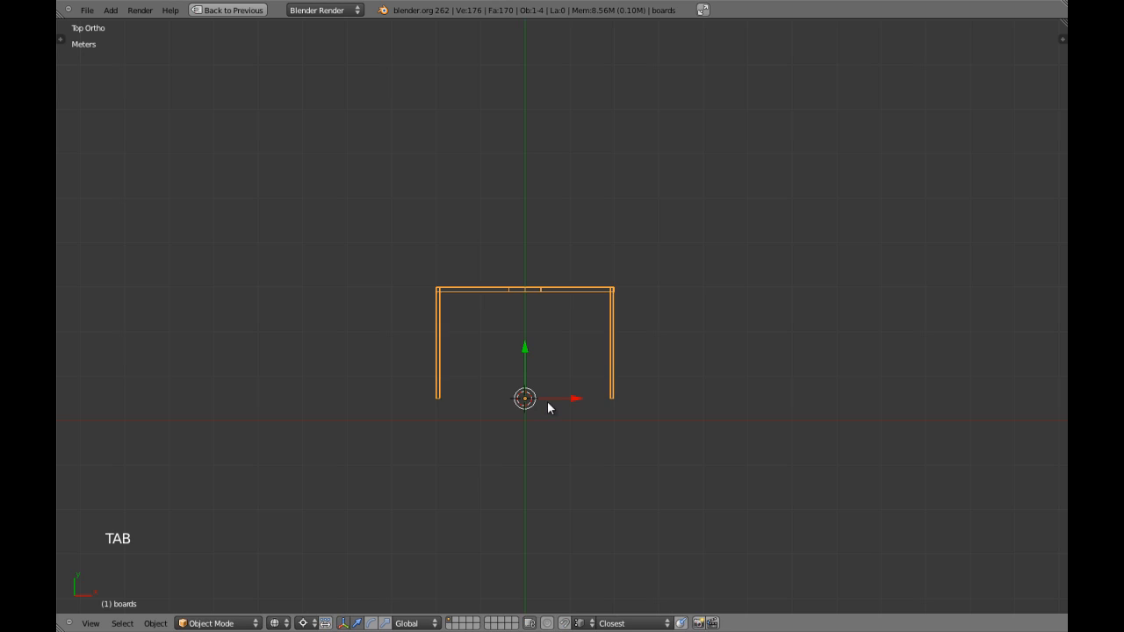
Restore the full editor layout in perspective view and switch the boards mesh to face selection mode.
{"action": "middle_click_drag", "start_coordinate": [489, 412], "coordinate": [588, 339]}
{"action": "key", "text": "a"}
{"action": "right_click", "coordinate": [606, 315]}
{"action": "key", "text": "KP_5"}
{"action": "scroll", "coordinate": [526, 421], "scroll_direction": "up", "scroll_amount": 3}
{"action": "key", "text": "shift+space"}
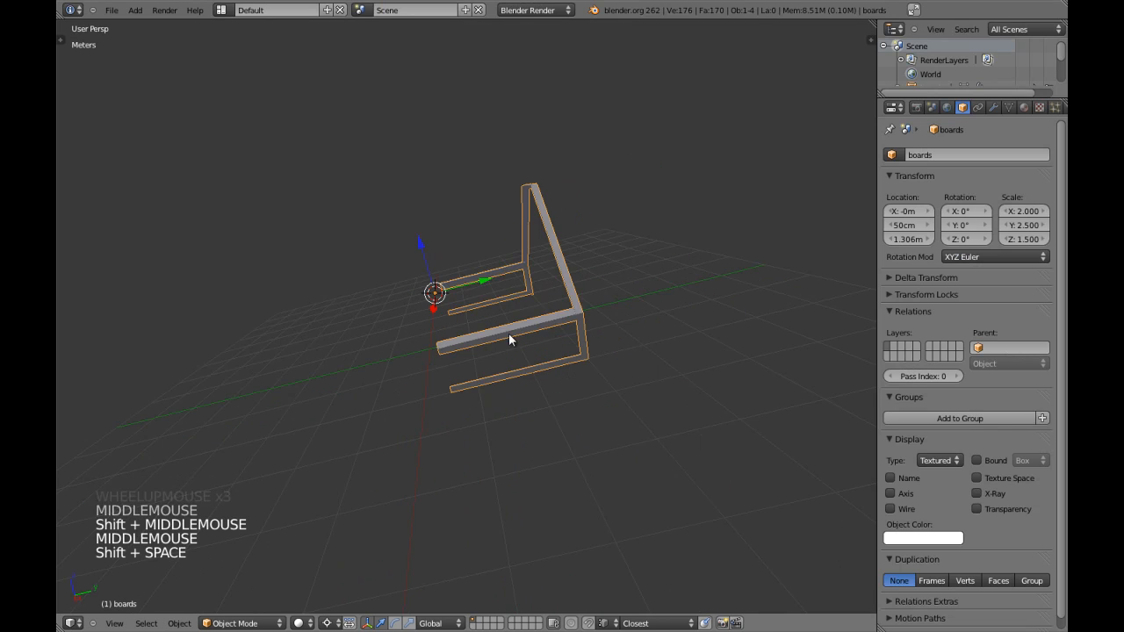
{"action": "middle_click_drag", "start_coordinate": [508, 333], "coordinate": [430, 324]}
{"action": "scroll", "coordinate": [448, 342], "scroll_direction": "up", "scroll_amount": 4}
{"action": "key", "text": "Tab"}
{"action": "key", "text": "z"}
{"action": "key", "text": "ctrl+Tab"}
{"action": "left_click", "coordinate": [398, 366]}
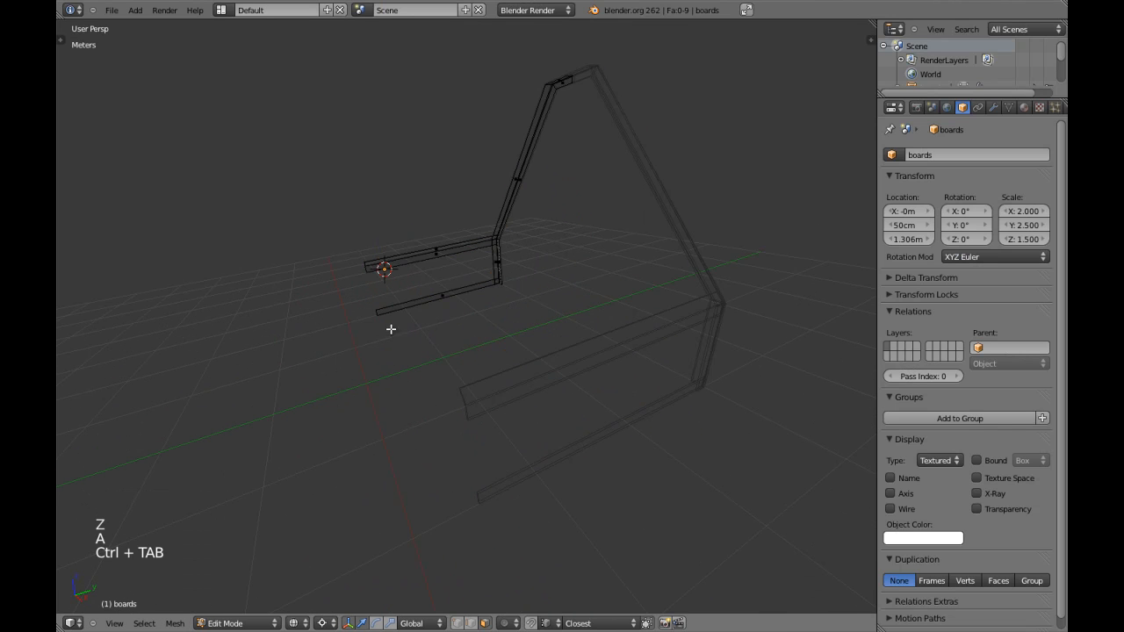
{"action": "right_click", "coordinate": [396, 389]}
{"action": "key", "text": "z"}
{"action": "key", "text": "Tab"}
{"action": "scroll", "coordinate": [465, 316], "scroll_direction": "down", "scroll_amount": 1}
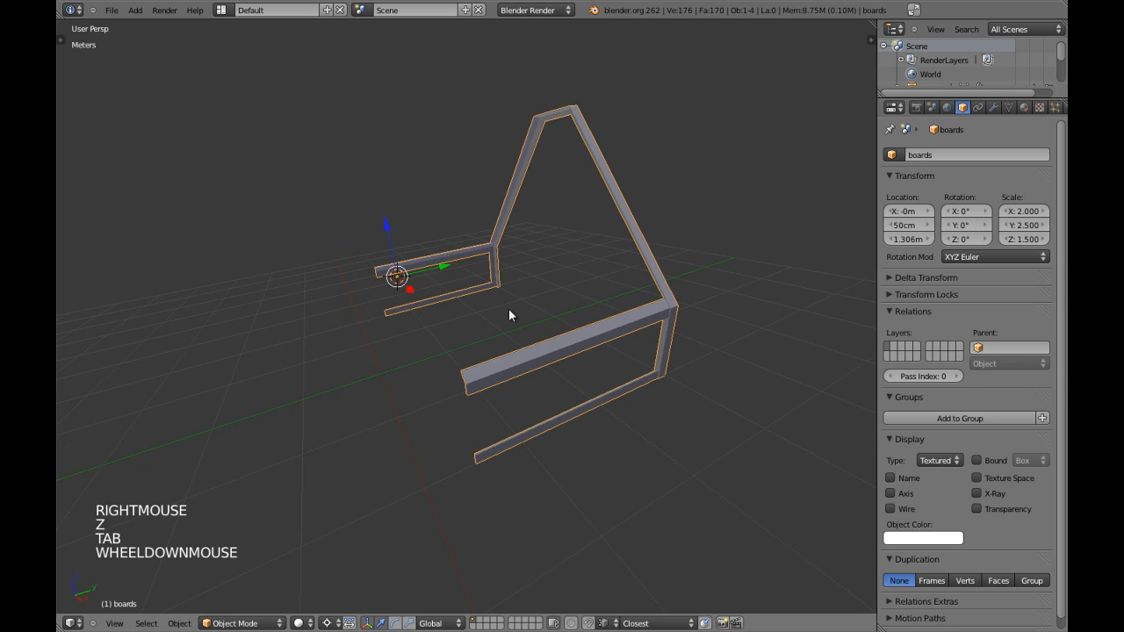
Enable the Y axis in the boards object's Mirror modifier in addition to X.
{"action": "left_click", "coordinate": [993, 106]}
{"action": "middle_click_drag", "start_coordinate": [610, 255], "coordinate": [581, 294]}
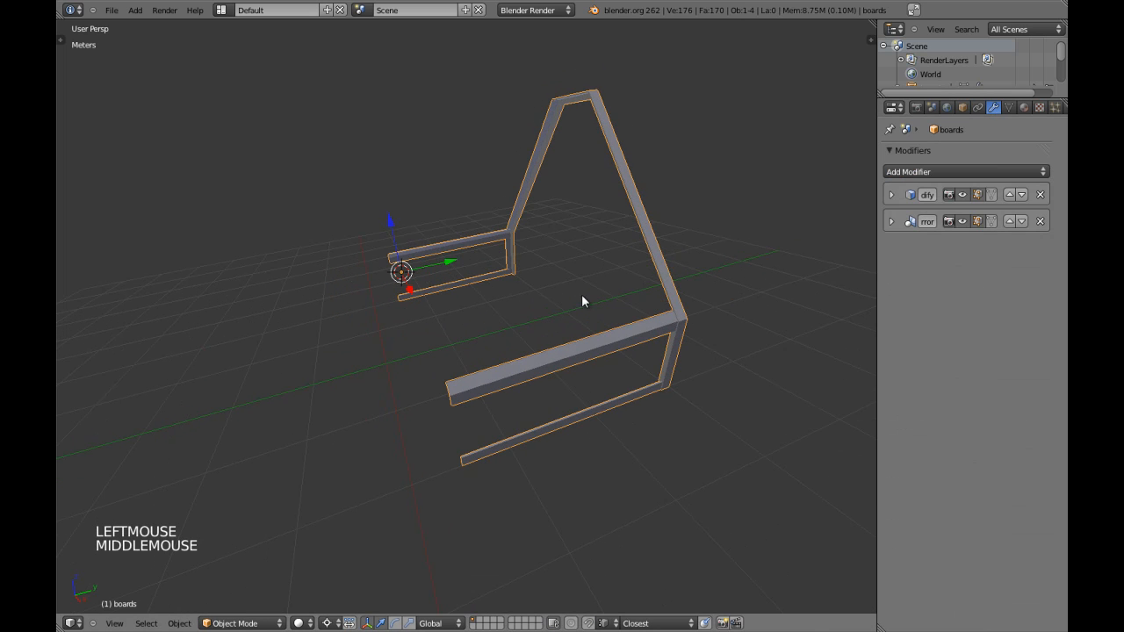
{"action": "left_click", "coordinate": [891, 195]}
{"action": "left_click", "coordinate": [892, 195]}
{"action": "left_click", "coordinate": [892, 221]}
{"action": "left_click", "coordinate": [893, 295]}
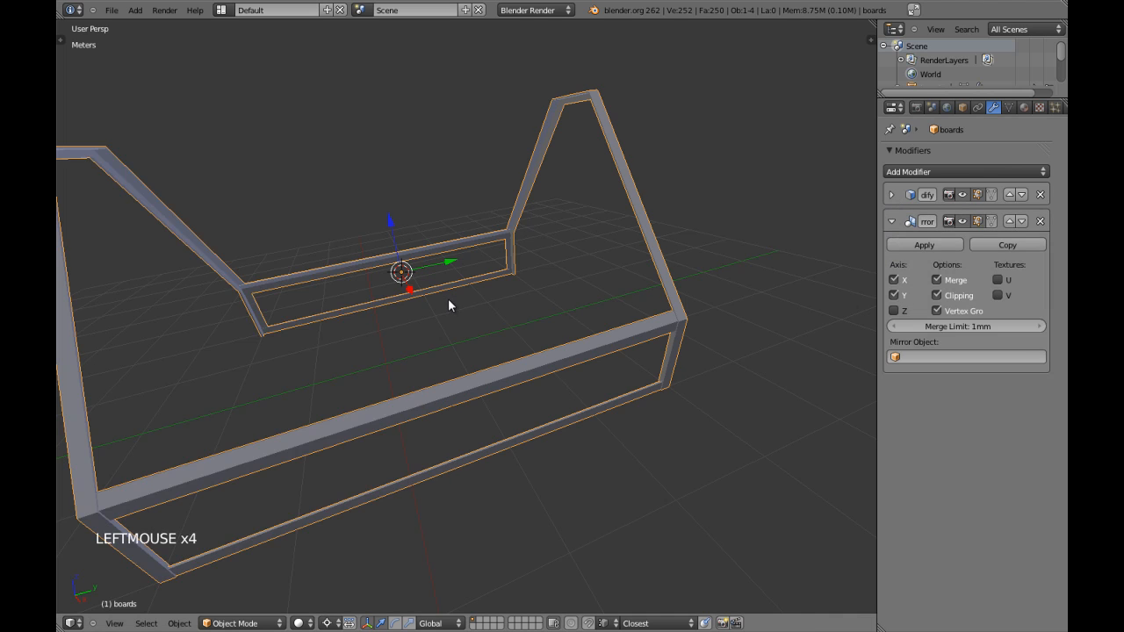
Unhide the room objects, deselect everything and bring the view inside the room.
{"action": "key", "text": "a"}
{"action": "scroll", "coordinate": [529, 311], "scroll_direction": "down", "scroll_amount": 3}
{"action": "middle_click_drag", "start_coordinate": [530, 311], "coordinate": [456, 359]}
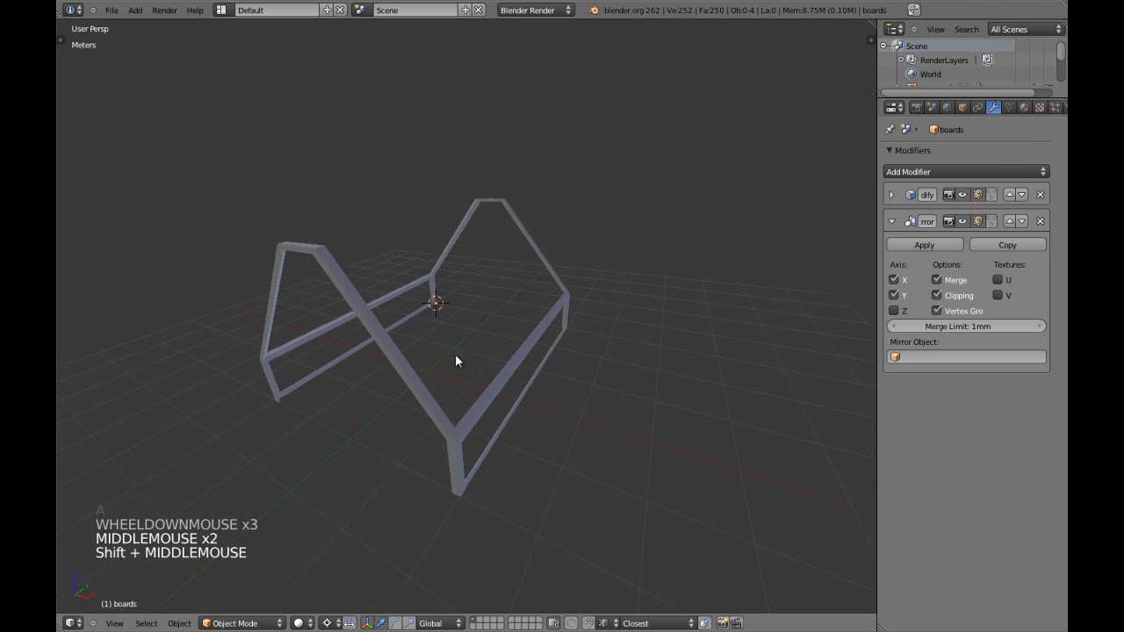
{"action": "scroll", "coordinate": [466, 351], "scroll_direction": "up", "scroll_amount": 2}
{"action": "key", "text": "alt+h"}
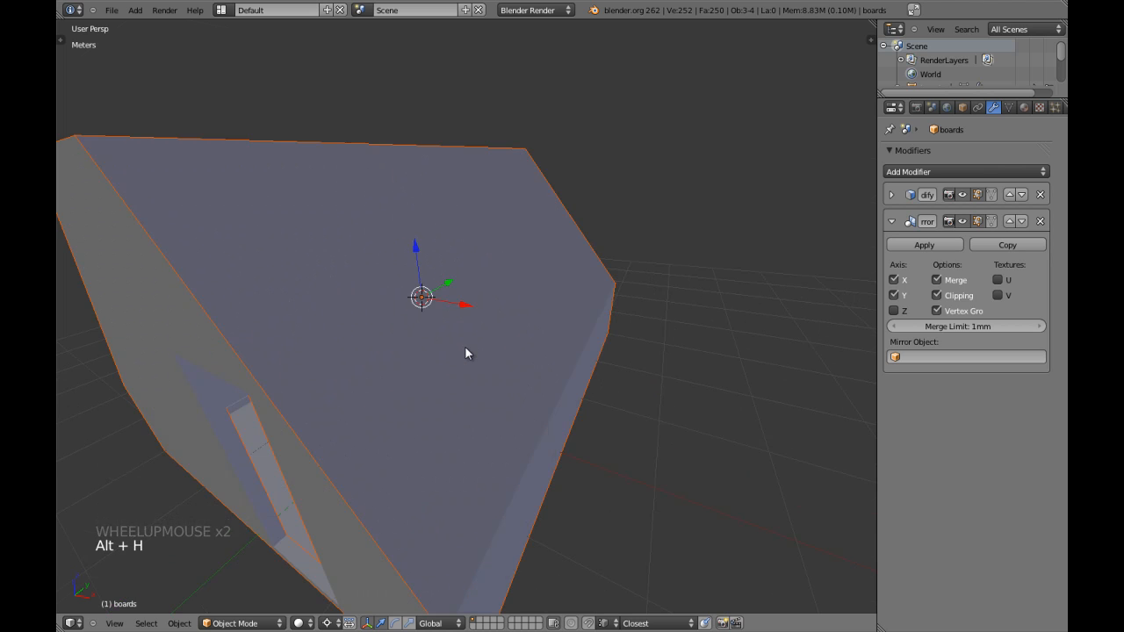
{"action": "key", "text": "KP_5"}
{"action": "scroll", "coordinate": [491, 347], "scroll_direction": "up", "scroll_amount": 5}
{"action": "key", "text": "KP_5"}
{"action": "scroll", "coordinate": [507, 341], "scroll_direction": "up", "scroll_amount": 5}
{"action": "key", "text": "a"}
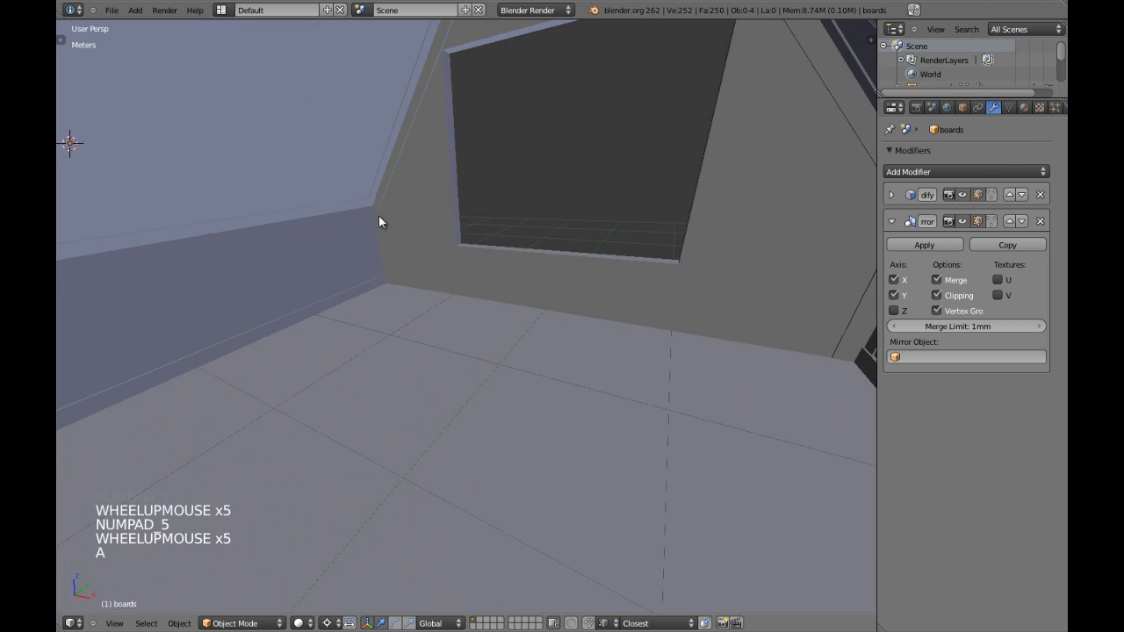
Examine the end-wall corner boards and their mirrored counterparts from inside the room.
{"action": "key", "text": "Tab"}
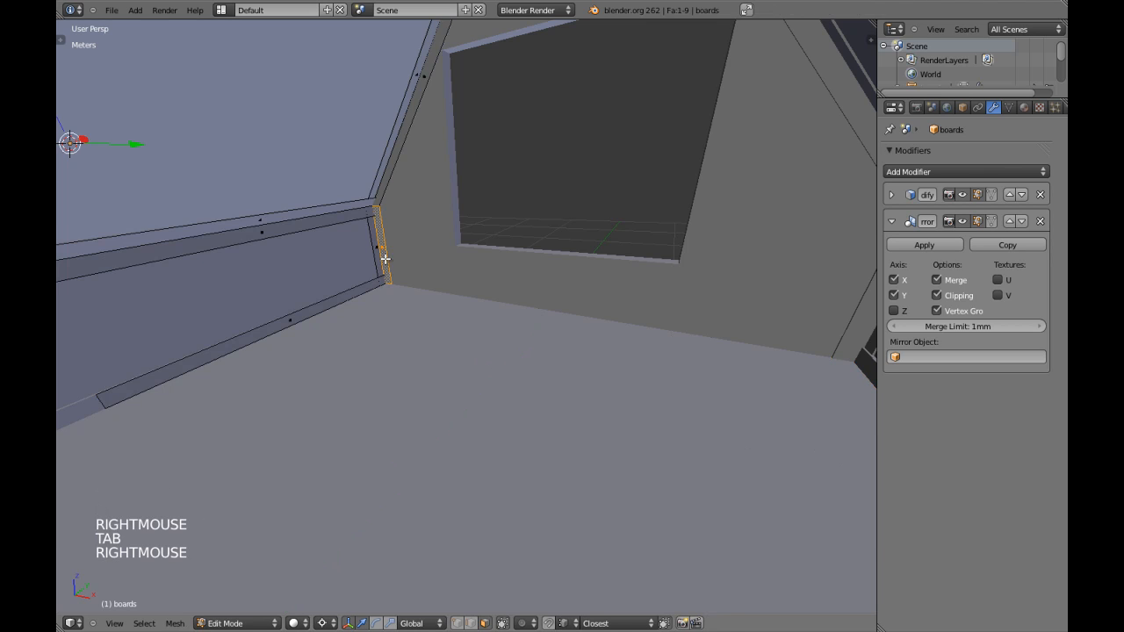
{"action": "key", "text": "KP_Decimal"}
{"action": "key", "text": "Tab"}
{"action": "key", "text": "Tab"}
{"action": "key", "text": "a"}
{"action": "key", "text": "a"}
{"action": "key", "text": "a"}
{"action": "scroll", "coordinate": [486, 348], "scroll_direction": "down", "scroll_amount": 3}
{"action": "middle_click_drag", "start_coordinate": [509, 384], "coordinate": [446, 310], "text": "shift"}
{"action": "scroll", "coordinate": [542, 266], "scroll_direction": "down", "scroll_amount": 2}
{"action": "scroll", "coordinate": [567, 234], "scroll_direction": "down", "scroll_amount": 1}
{"action": "middle_click_drag", "start_coordinate": [529, 339], "coordinate": [616, 344]}
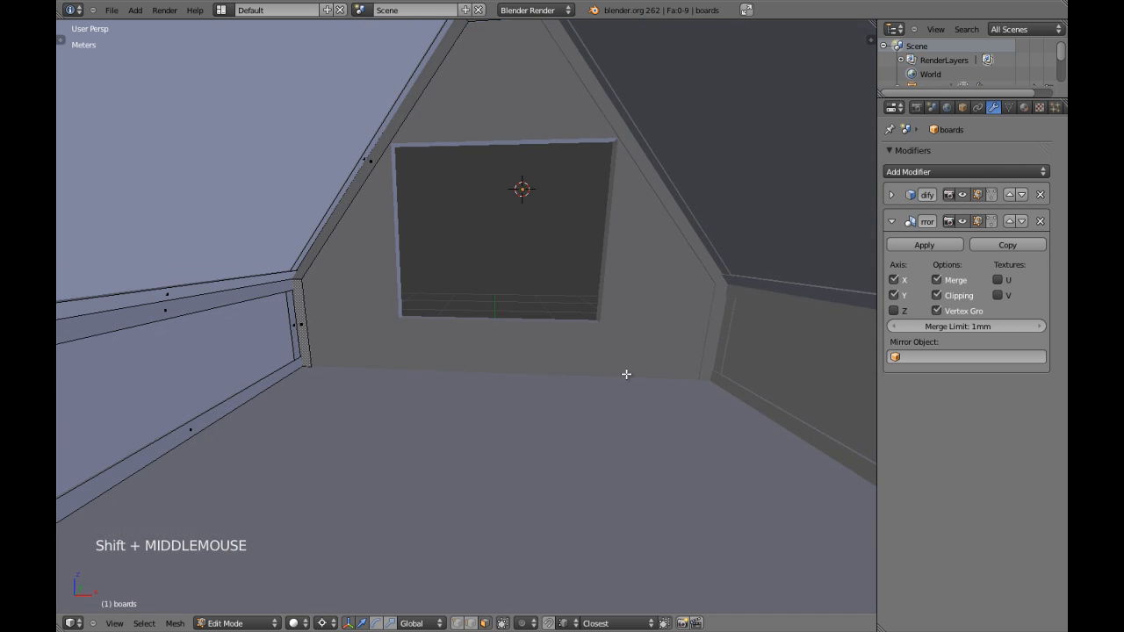
{"action": "middle_click_drag", "start_coordinate": [321, 361], "coordinate": [413, 336], "text": "shift"}
{"action": "key", "text": "Tab"}
{"action": "middle_click_drag", "start_coordinate": [514, 195], "coordinate": [489, 224], "text": "shift"}
{"action": "middle_click_drag", "start_coordinate": [488, 224], "coordinate": [556, 241]}
{"action": "key", "text": "a"}
{"action": "scroll", "coordinate": [523, 272], "scroll_direction": "up", "scroll_amount": 2}
{"action": "mouse_move", "coordinate": [522, 276]}
{"action": "middle_mouse_down"}
{"action": "mouse_move", "coordinate": [489, 252]}
{"action": "mouse_move", "coordinate": [518, 272]}
{"action": "middle_mouse_up"}
{"action": "middle_click_drag", "start_coordinate": [518, 272], "coordinate": [547, 296]}
{"action": "right_click_drag", "start_coordinate": [512, 319], "coordinate": [519, 313]}
{"action": "key", "text": "h"}
{"action": "key", "text": "h"}
{"action": "middle_click_drag", "start_coordinate": [507, 298], "coordinate": [528, 360]}
{"action": "key", "text": "alt+h"}
{"action": "key", "text": "a"}
Isolate the side wall's baseboard face in the boards mesh by hiding all other board faces.
{"action": "right_click", "coordinate": [527, 325]}
{"action": "middle_click_drag", "start_coordinate": [524, 318], "coordinate": [549, 381]}
{"action": "scroll", "coordinate": [565, 354], "scroll_direction": "up", "scroll_amount": 3}
{"action": "key", "text": "Tab"}
{"action": "key", "text": "a"}
{"action": "key", "text": "a"}
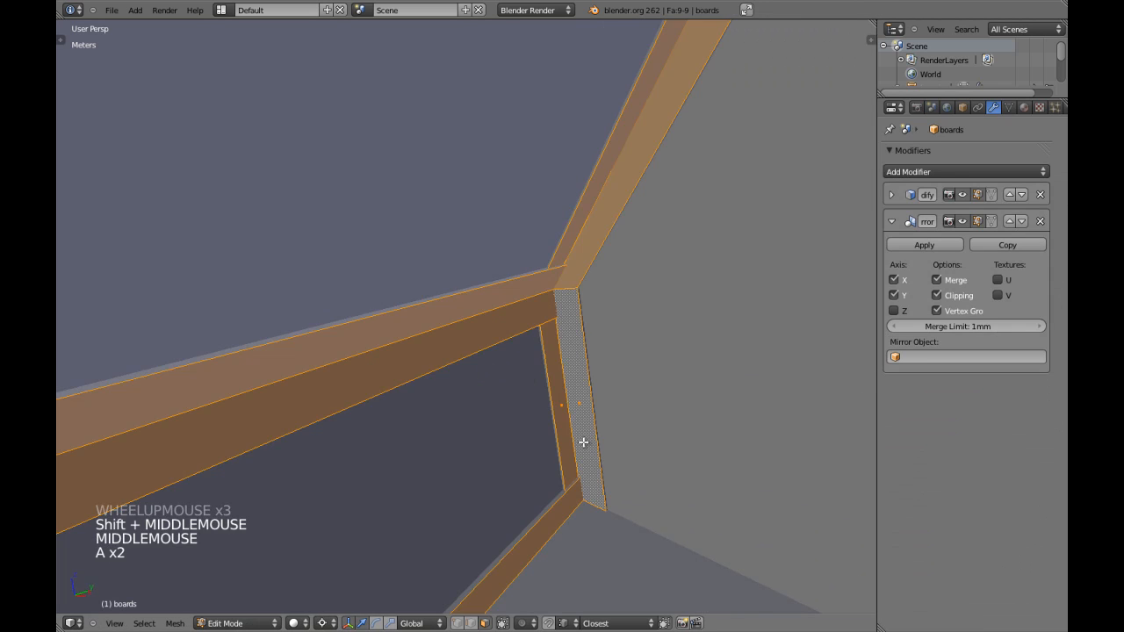
{"action": "key", "text": "a"}
{"action": "right_click", "coordinate": [574, 504]}
{"action": "scroll", "coordinate": [574, 506], "scroll_direction": "down", "scroll_amount": 3}
{"action": "scroll", "coordinate": [568, 474], "scroll_direction": "up", "scroll_amount": 3}
{"action": "key", "text": "a"}
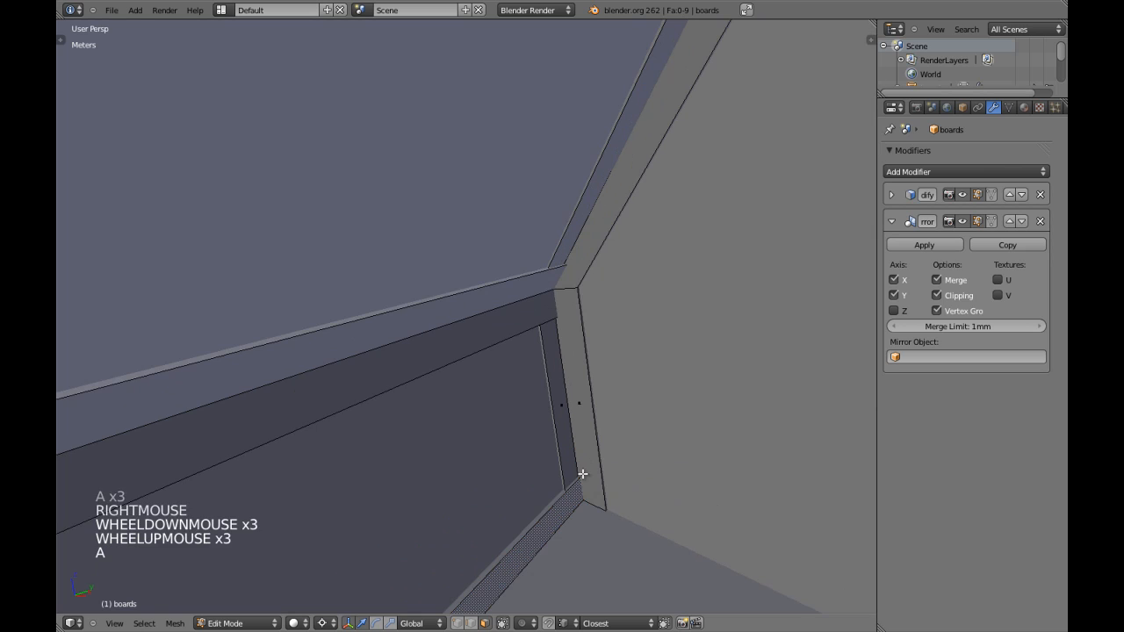
{"action": "key", "text": "ctrl+i"}
{"action": "key", "text": "h"}
In top orthographic wireframe with edge selection, extrude the baseboard's corner edge along X to run along the end wall.
{"action": "key", "text": "KP_7"}
{"action": "key", "text": "KP_5"}
{"action": "key", "text": "z"}
{"action": "key", "text": "ctrl+Tab"}
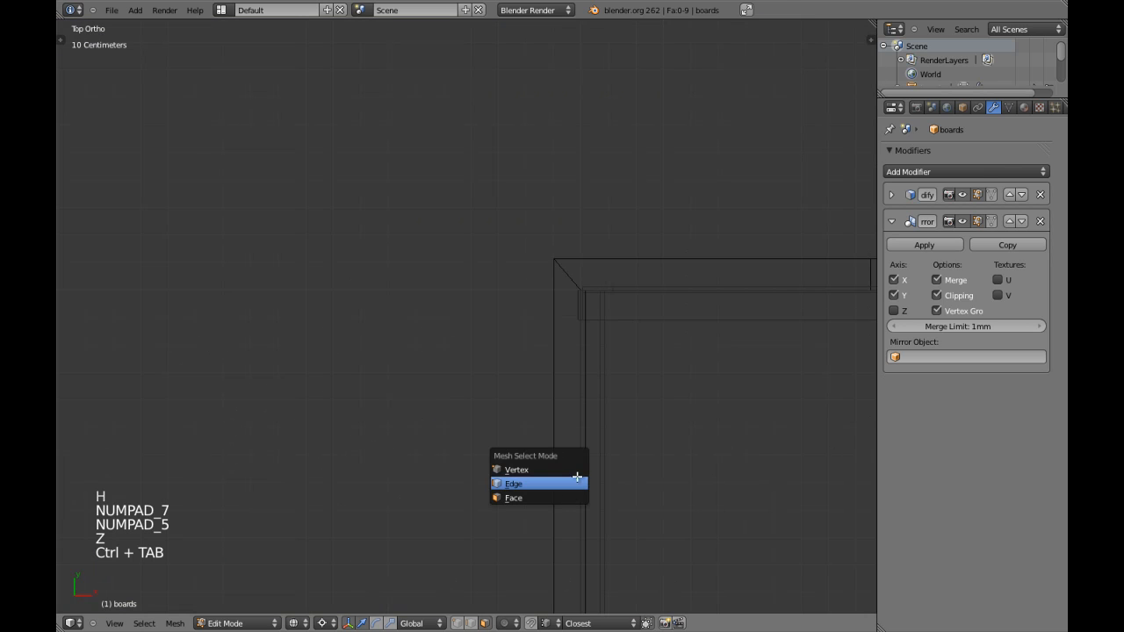
{"action": "left_click", "coordinate": [570, 481]}
{"action": "key", "text": "a"}
{"action": "middle_click_drag", "start_coordinate": [569, 466], "coordinate": [472, 350], "text": "shift"}
{"action": "right_click", "coordinate": [464, 297]}
{"action": "scroll", "coordinate": [497, 296], "scroll_direction": "up", "scroll_amount": 1}
{"action": "scroll", "coordinate": [497, 296], "scroll_direction": "down", "scroll_amount": 2}
{"action": "middle_click_drag", "start_coordinate": [497, 296], "coordinate": [416, 336], "text": "shift"}
{"action": "key", "text": "e"}
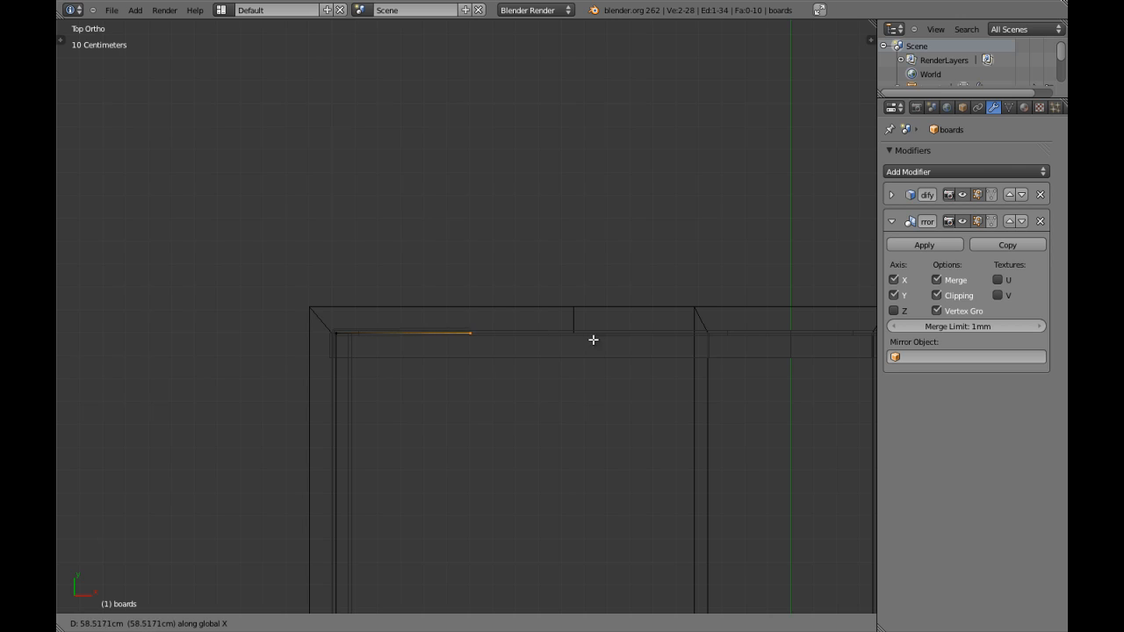
{"action": "left_click", "coordinate": [845, 346]}
With median point pivot, move the extruded baseboard end along X to the mirror centre line.
{"action": "middle_click_drag", "start_coordinate": [654, 344], "coordinate": [396, 344], "text": "shift"}
{"action": "key", "text": "ctrl+comma"}
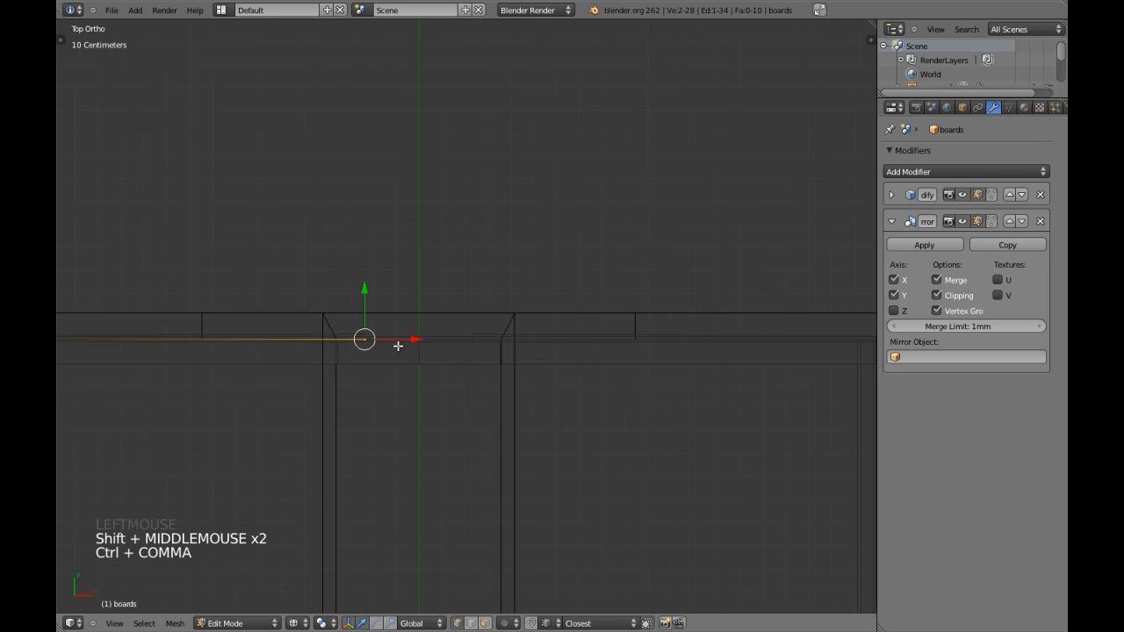
{"action": "left_click_drag", "start_coordinate": [412, 340], "coordinate": [432, 339]}
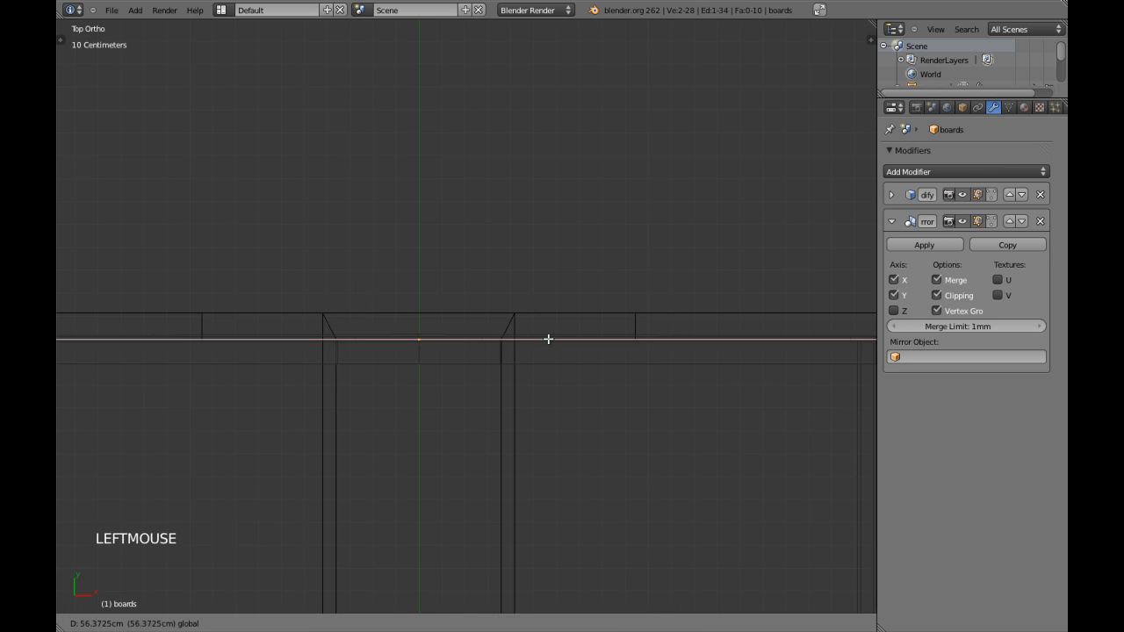
{"action": "left_click_drag", "start_coordinate": [548, 339], "coordinate": [535, 339]}
Select the end-wall baseboard face including its corner vertices and move it about 5 mm inward along global Y.
{"action": "scroll", "coordinate": [431, 334], "scroll_direction": "down", "scroll_amount": 2}
{"action": "middle_click_drag", "start_coordinate": [216, 359], "coordinate": [359, 321], "text": "shift"}
{"action": "key", "text": "a"}
{"action": "key", "text": "c"}
{"action": "left_click", "coordinate": [268, 287]}
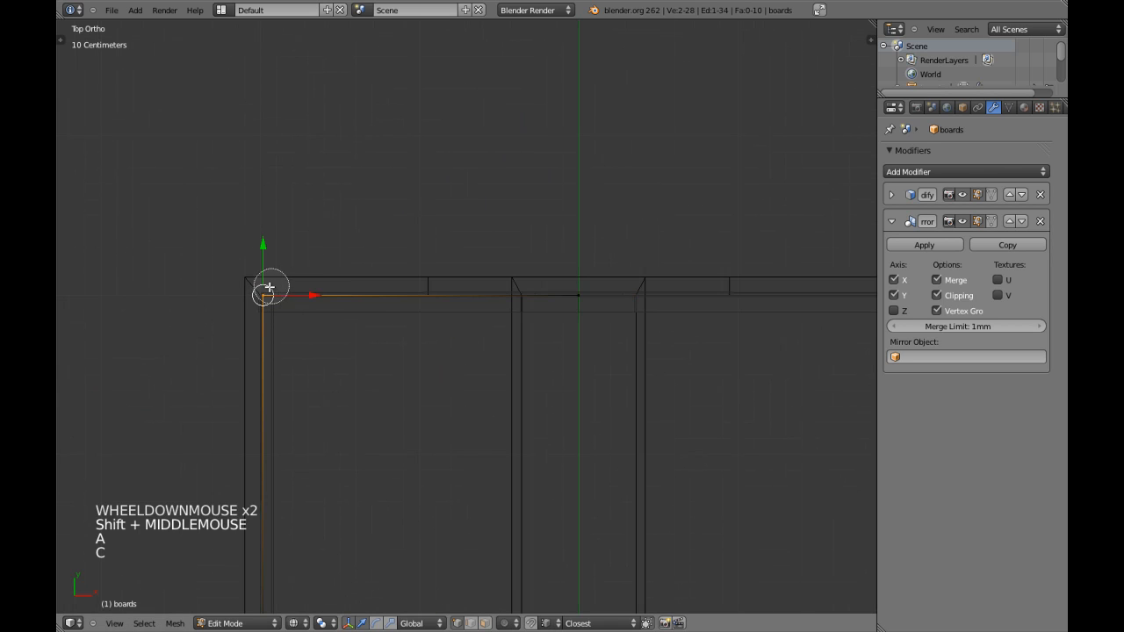
{"action": "middle_click_drag", "start_coordinate": [488, 304], "coordinate": [467, 354], "text": "shift"}
{"action": "scroll", "coordinate": [565, 316], "scroll_direction": "up", "scroll_amount": 6}
{"action": "scroll", "coordinate": [480, 371], "scroll_direction": "up", "scroll_amount": 5}
{"action": "scroll", "coordinate": [483, 347], "scroll_direction": "up", "scroll_amount": 2}
{"action": "key", "text": "g"}
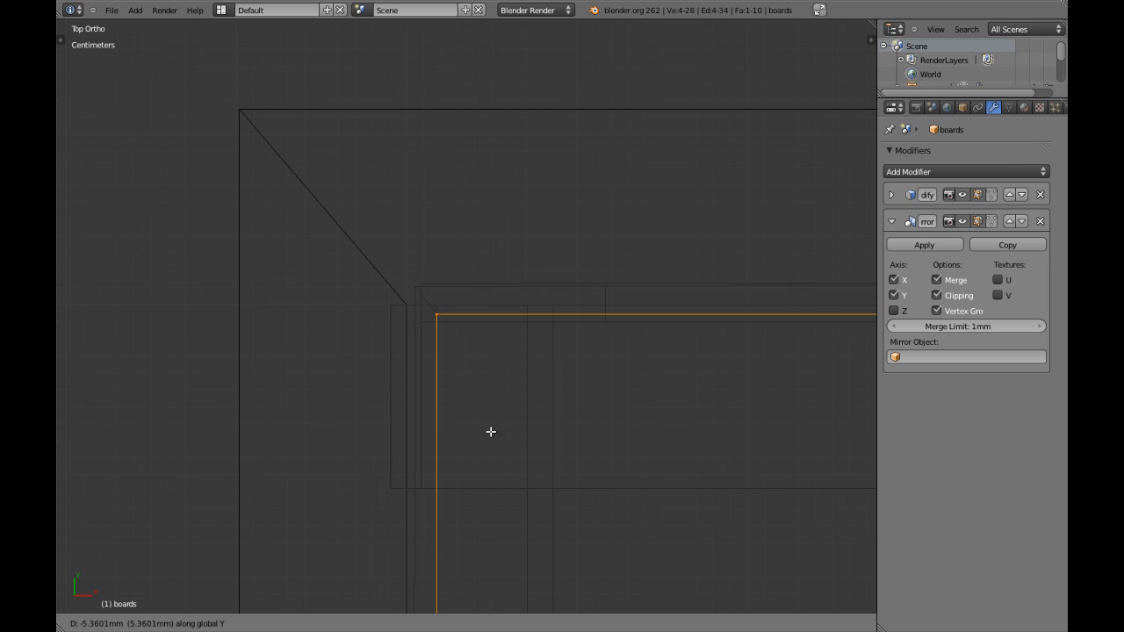
{"action": "left_click", "coordinate": [483, 500], "text": "shift"}
Return to a solid perspective view, reveal all hidden board faces and leave Edit Mode.
{"action": "key", "text": "KP_5"}
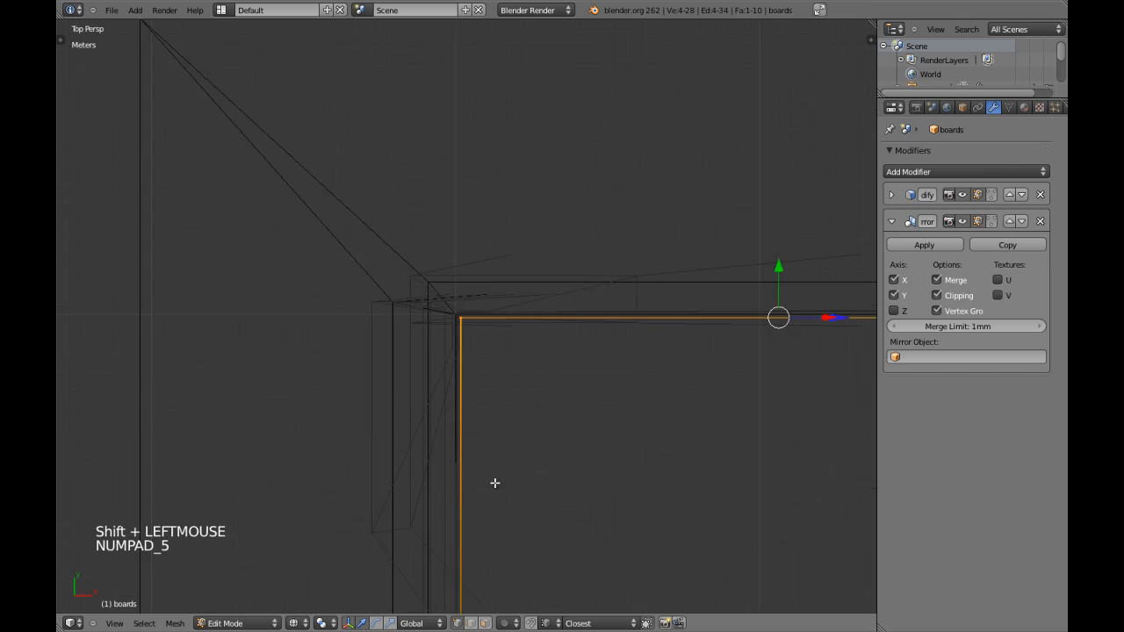
{"action": "key", "text": "z"}
{"action": "mouse_move", "coordinate": [489, 484]}
{"action": "middle_mouse_down"}
{"action": "mouse_move", "coordinate": [324, 454]}
{"action": "mouse_move", "coordinate": [316, 407]}
{"action": "middle_mouse_up"}
{"action": "scroll", "coordinate": [439, 402], "scroll_direction": "down", "scroll_amount": 5}
{"action": "middle_click_drag", "start_coordinate": [439, 401], "coordinate": [596, 394]}
{"action": "key", "text": "a"}
{"action": "scroll", "coordinate": [497, 322], "scroll_direction": "down", "scroll_amount": 4}
{"action": "key", "text": "alt+h"}
{"action": "scroll", "coordinate": [504, 324], "scroll_direction": "down", "scroll_amount": 5}
{"action": "key", "text": "a"}
{"action": "key", "text": "Tab"}
{"action": "middle_click_drag", "start_coordinate": [522, 346], "coordinate": [430, 369]}
{"action": "key", "text": "a"}
{"action": "middle_click_drag", "start_coordinate": [430, 369], "coordinate": [514, 345]}
{"action": "scroll", "coordinate": [479, 334], "scroll_direction": "down", "scroll_amount": 1}
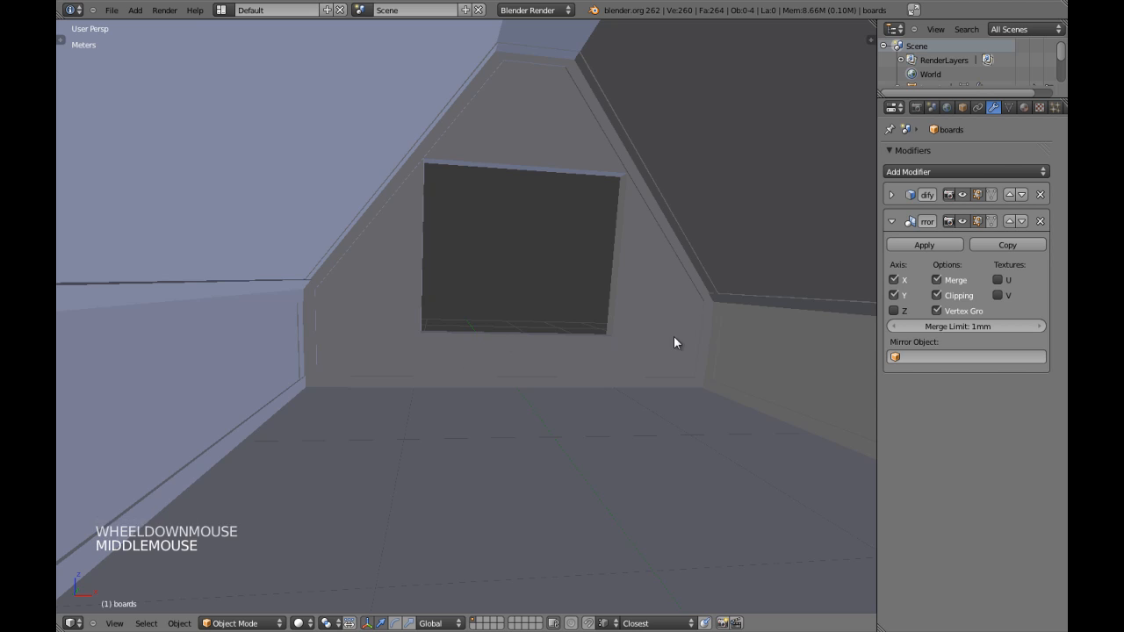
Collapse the Mirror modifier's settings and examine the corner where the side-wall, slope and end-wall boards meet.
{"action": "left_click", "coordinate": [891, 220]}
{"action": "key", "text": "a"}
{"action": "middle_click_drag", "start_coordinate": [860, 227], "coordinate": [247, 323]}
{"action": "scroll", "coordinate": [290, 272], "scroll_direction": "up", "scroll_amount": 4}
{"action": "key", "text": "Tab"}
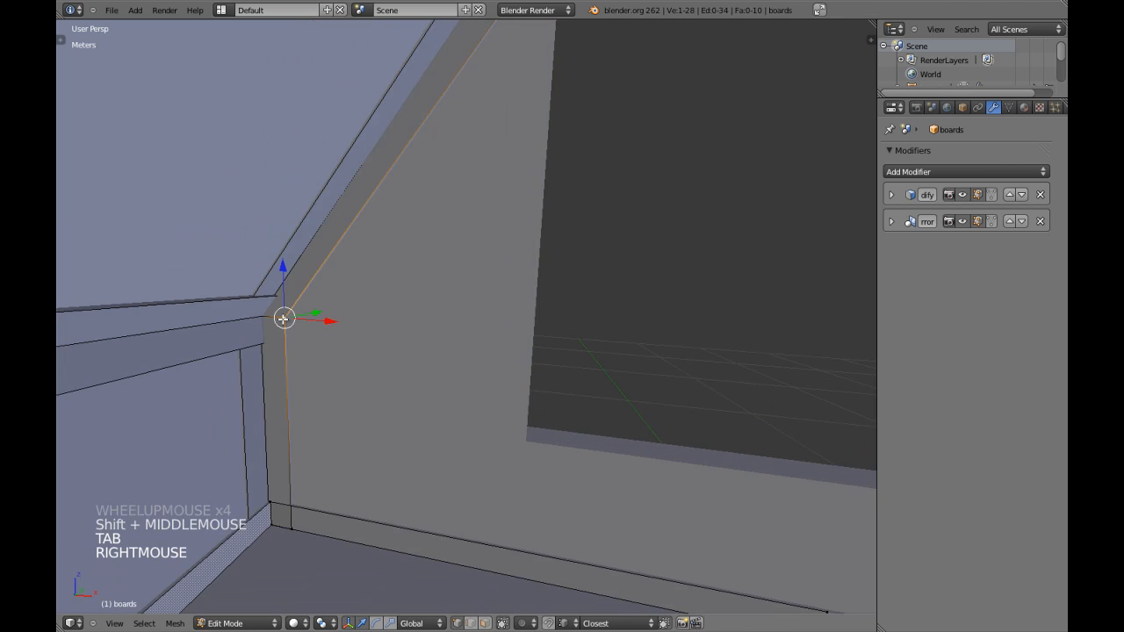
{"action": "key", "text": "KP_Decimal"}
{"action": "scroll", "coordinate": [316, 319], "scroll_direction": "down", "scroll_amount": 3}
{"action": "middle_click_drag", "start_coordinate": [316, 318], "coordinate": [377, 288]}
{"action": "middle_click_drag", "start_coordinate": [377, 288], "coordinate": [456, 279]}
{"action": "key", "text": "Tab"}
{"action": "scroll", "coordinate": [504, 248], "scroll_direction": "down", "scroll_amount": 3}
{"action": "scroll", "coordinate": [475, 297], "scroll_direction": "up", "scroll_amount": 4}
{"action": "middle_click_drag", "start_coordinate": [504, 249], "coordinate": [441, 263]}
{"action": "scroll", "coordinate": [522, 260], "scroll_direction": "down", "scroll_amount": 7}
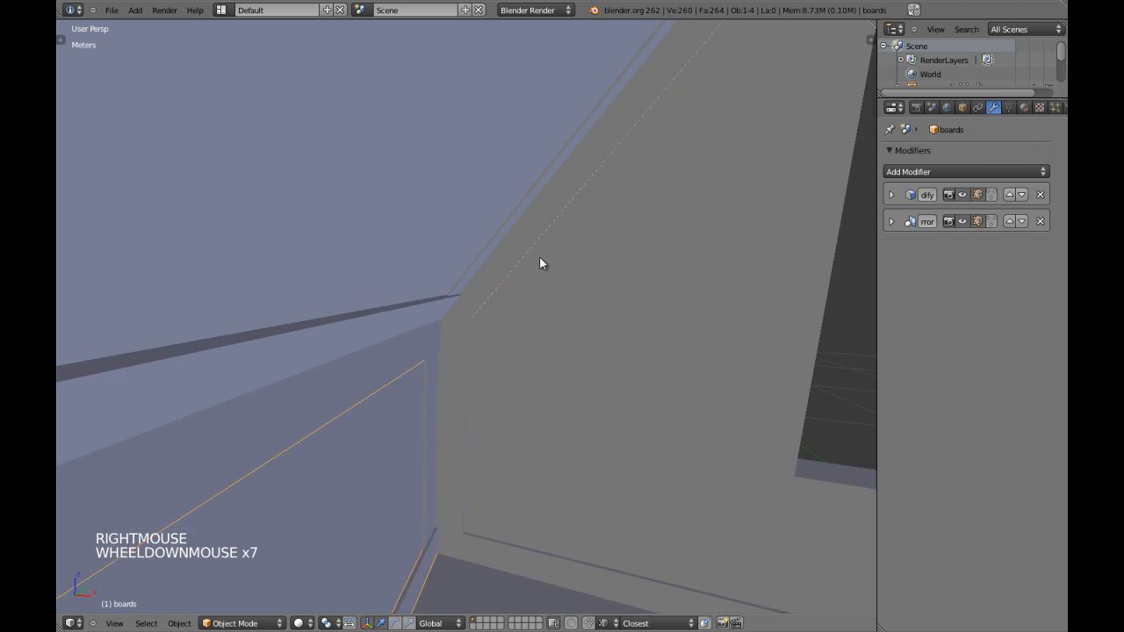
{"action": "scroll", "coordinate": [537, 260], "scroll_direction": "up", "scroll_amount": 8}
{"action": "middle_click_drag", "start_coordinate": [554, 261], "coordinate": [667, 267]}
{"action": "scroll", "coordinate": [712, 271], "scroll_direction": "down", "scroll_amount": 2}
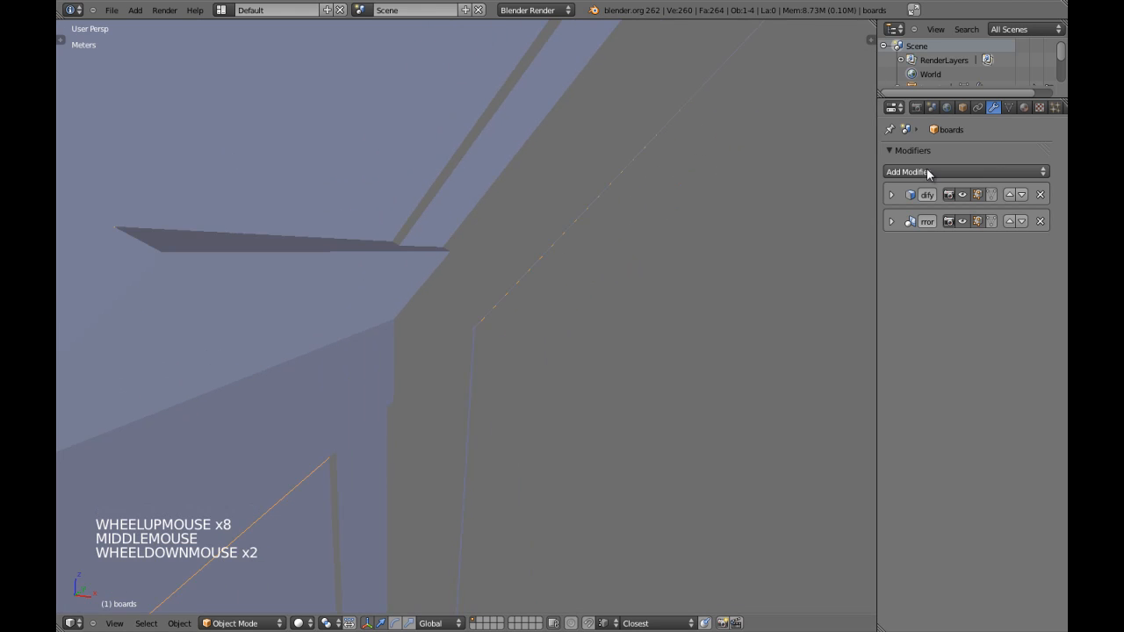
Add a Bevel modifier to the boards object.
{"action": "left_click", "coordinate": [948, 172]}
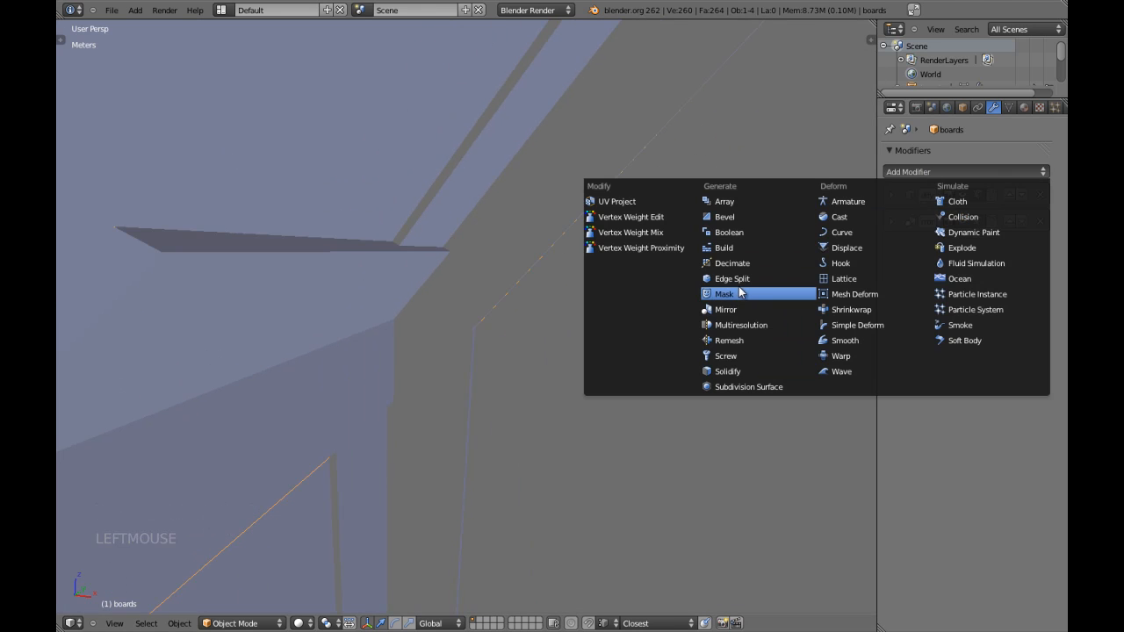
{"action": "left_click", "coordinate": [721, 218]}
{"action": "scroll", "coordinate": [597, 290], "scroll_direction": "down", "scroll_amount": 5}
{"action": "scroll", "coordinate": [560, 305], "scroll_direction": "down", "scroll_amount": 2}
{"action": "middle_click_drag", "start_coordinate": [560, 306], "coordinate": [531, 307], "text": "shift"}
{"action": "key", "text": "a"}
{"action": "scroll", "coordinate": [549, 351], "scroll_direction": "down", "scroll_amount": 2}
Examine the bevelled board edges at the room's corner from the slope joint down to the floor.
{"action": "middle_click_drag", "start_coordinate": [552, 359], "coordinate": [486, 338], "text": "shift"}
{"action": "scroll", "coordinate": [445, 409], "scroll_direction": "up", "scroll_amount": 3}
{"action": "scroll", "coordinate": [485, 338], "scroll_direction": "up", "scroll_amount": 4}
{"action": "scroll", "coordinate": [485, 338], "scroll_direction": "up", "scroll_amount": 2}
{"action": "scroll", "coordinate": [474, 301], "scroll_direction": "up", "scroll_amount": 1, "text": "shift"}
{"action": "scroll", "coordinate": [474, 301], "scroll_direction": "up", "scroll_amount": 3}
{"action": "middle_click_drag", "start_coordinate": [459, 421], "coordinate": [514, 323], "text": "shift"}
{"action": "scroll", "coordinate": [474, 301], "scroll_direction": "up", "scroll_amount": 1, "text": "shift"}
{"action": "scroll", "coordinate": [531, 545], "scroll_direction": "down", "scroll_amount": 5}
{"action": "middle_click_drag", "start_coordinate": [532, 535], "coordinate": [539, 416], "text": "shift"}
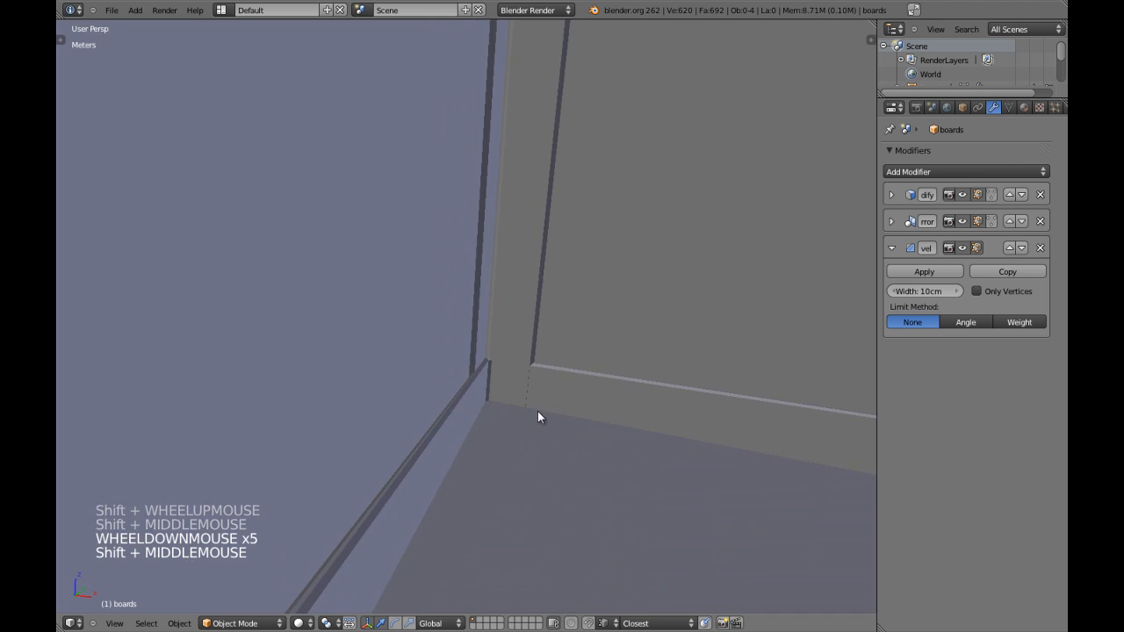
Try a bevel width of 1 cm on the boards, and reduce it to 1 mm.
{"action": "scroll", "coordinate": [540, 416], "scroll_direction": "up", "scroll_amount": 3}
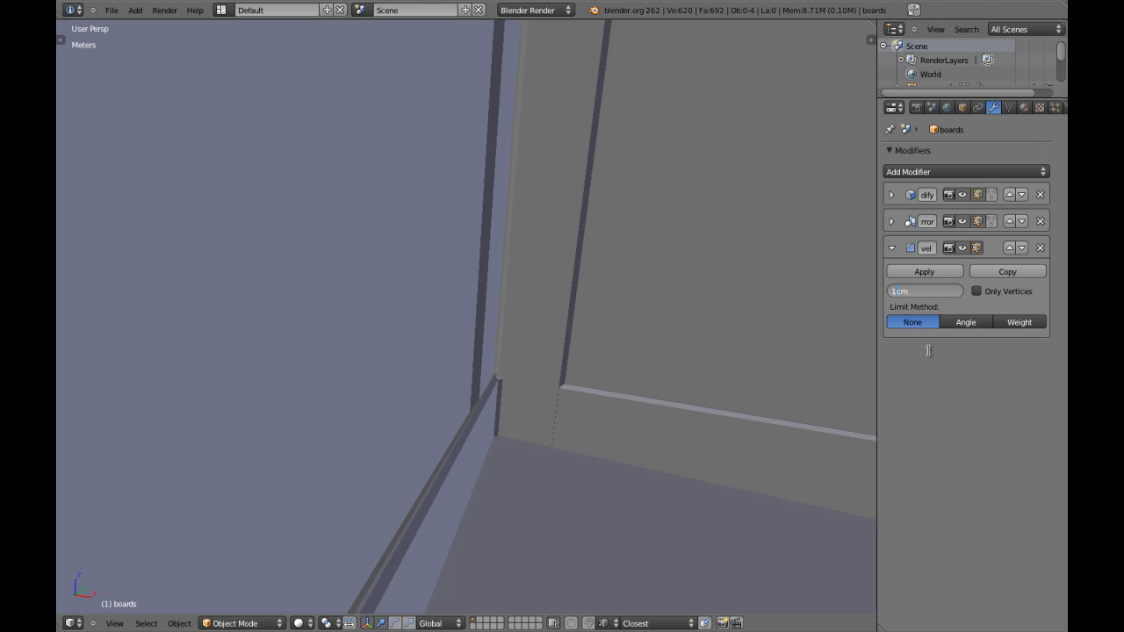
{"action": "scroll", "coordinate": [594, 354], "scroll_direction": "up", "scroll_amount": 4}
{"action": "middle_click_drag", "start_coordinate": [593, 354], "coordinate": [501, 348], "text": "shift"}
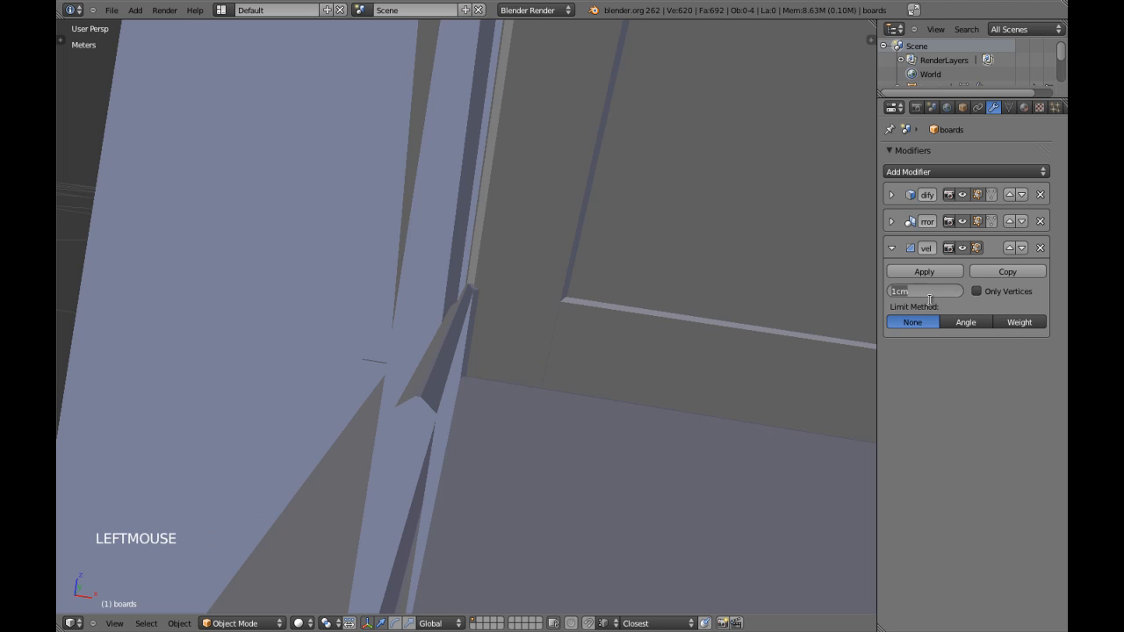
{"action": "key", "text": "Return"}
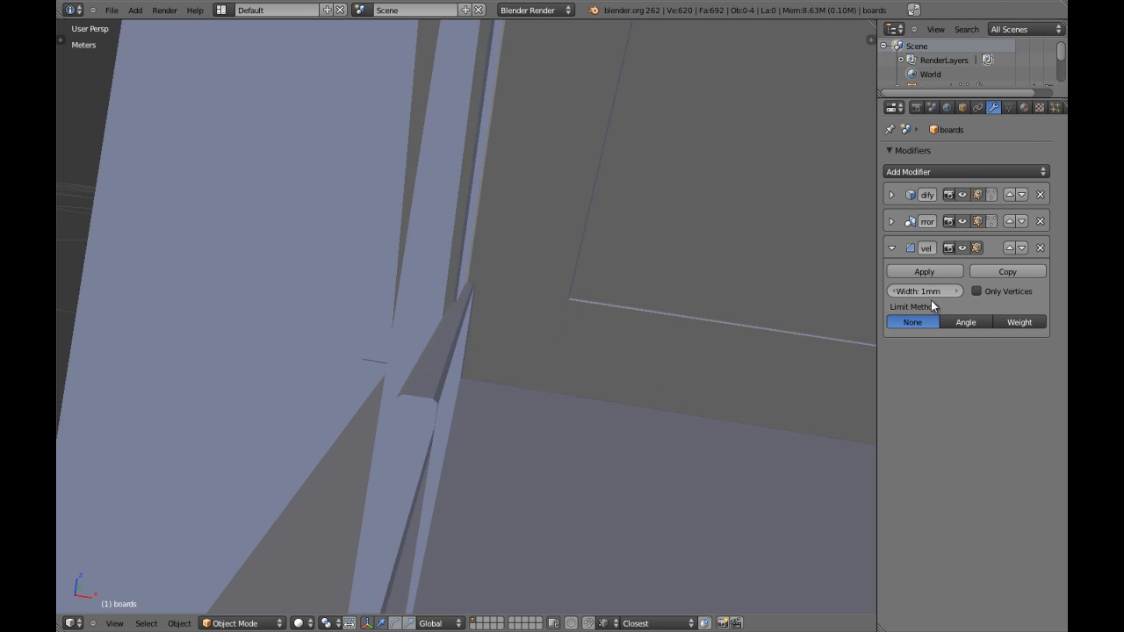
Examine the bevelled boards around the end wall from inside the room.
{"action": "scroll", "coordinate": [518, 298], "scroll_direction": "down", "scroll_amount": 10}
{"action": "middle_click_drag", "start_coordinate": [618, 294], "coordinate": [574, 329]}
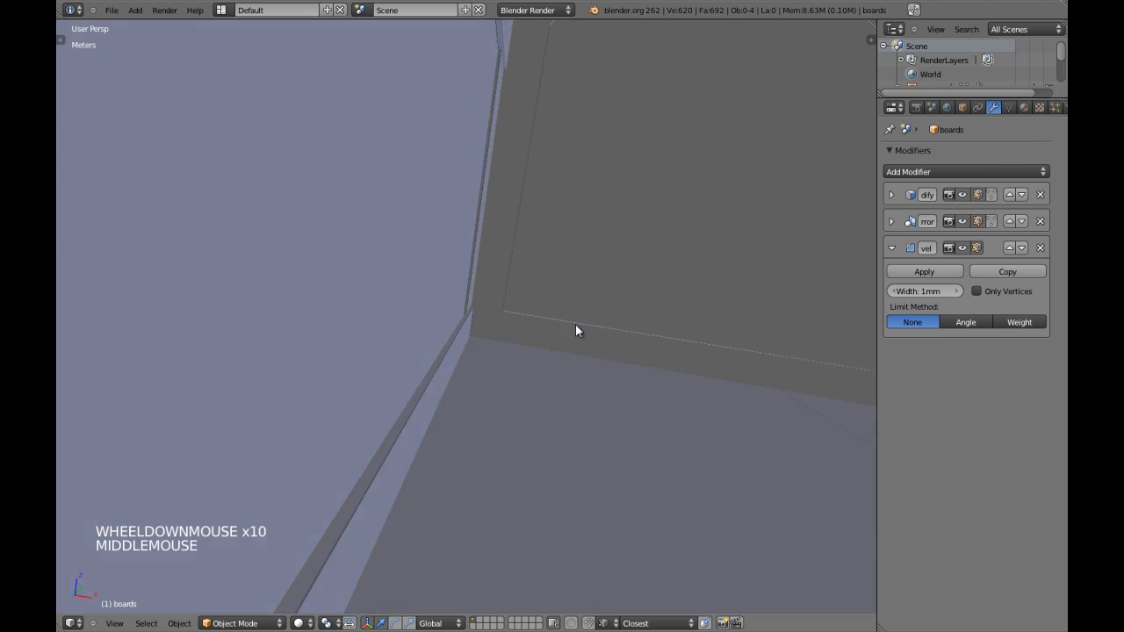
{"action": "scroll", "coordinate": [552, 283], "scroll_direction": "down", "scroll_amount": 2}
{"action": "middle_click_drag", "start_coordinate": [551, 283], "coordinate": [585, 272], "text": "shift"}
{"action": "scroll", "coordinate": [544, 228], "scroll_direction": "up", "scroll_amount": 4}
{"action": "scroll", "coordinate": [545, 315], "scroll_direction": "down", "scroll_amount": 3}
{"action": "scroll", "coordinate": [642, 299], "scroll_direction": "down", "scroll_amount": 6}
{"action": "scroll", "coordinate": [580, 246], "scroll_direction": "down", "scroll_amount": 3}
{"action": "scroll", "coordinate": [580, 246], "scroll_direction": "down", "scroll_amount": 1}
{"action": "scroll", "coordinate": [611, 257], "scroll_direction": "up", "scroll_amount": 3}
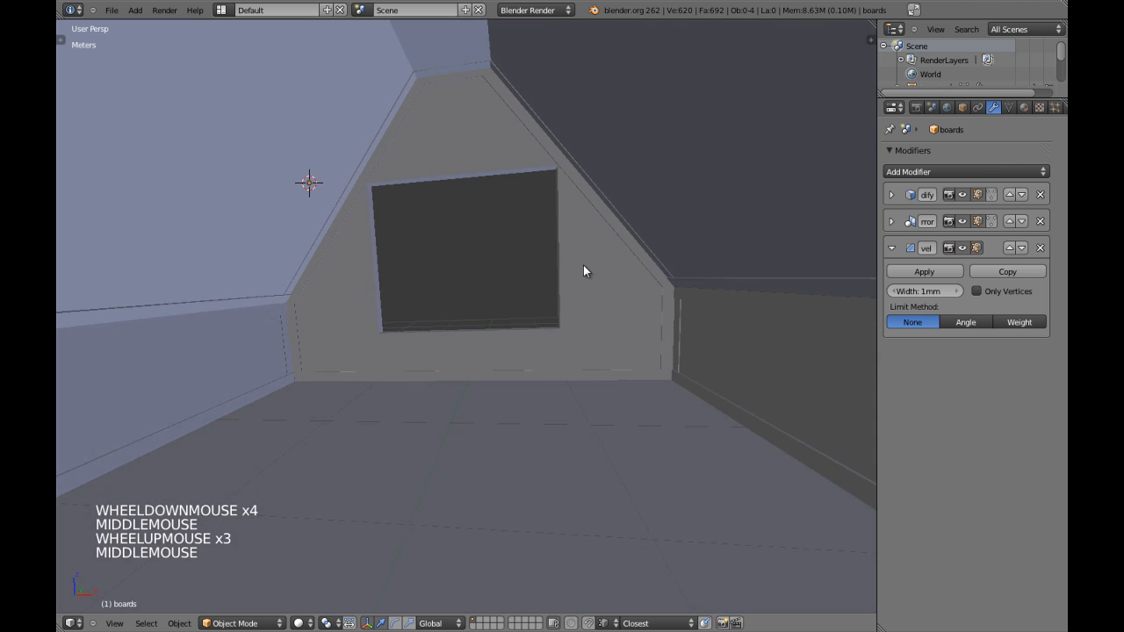
Hide the walls, the roof and the floor to view the boards on their own.
{"action": "right_click", "coordinate": [577, 265]}
{"action": "key", "text": "h"}
{"action": "right_click", "coordinate": [637, 183]}
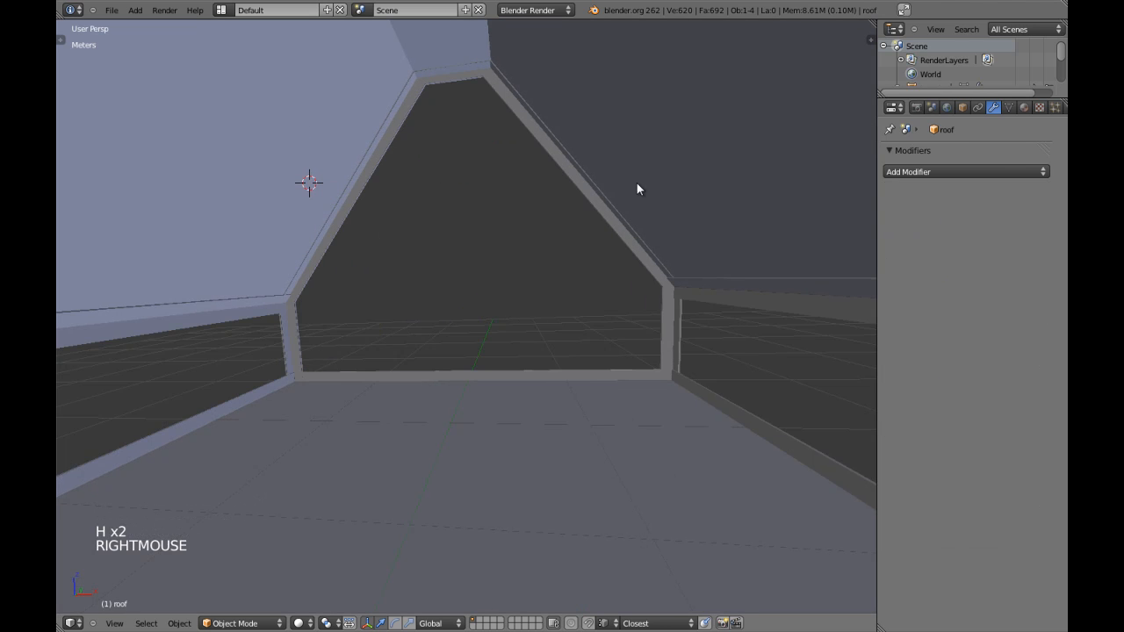
{"action": "key", "text": "h"}
{"action": "right_click", "coordinate": [475, 430]}
{"action": "key", "text": "h"}
{"action": "scroll", "coordinate": [503, 405], "scroll_direction": "down", "scroll_amount": 4}
{"action": "middle_click_drag", "start_coordinate": [503, 406], "coordinate": [577, 383]}
Select the isolated boards, save the file over the existing one and check the boards up close.
{"action": "right_click", "coordinate": [451, 351]}
{"action": "key", "text": "a"}
{"action": "key", "text": "ctrl+w"}
{"action": "left_click", "coordinate": [463, 406]}
{"action": "right_click", "coordinate": [500, 380]}
{"action": "key", "text": "a"}
{"action": "scroll", "coordinate": [449, 410], "scroll_direction": "up", "scroll_amount": 2}
{"action": "scroll", "coordinate": [427, 423], "scroll_direction": "up", "scroll_amount": 8}
{"action": "scroll", "coordinate": [429, 421], "scroll_direction": "down", "scroll_amount": 9}
Unhide all the room's objects, clear the selection and save the file over the existing one.
{"action": "key", "text": "alt+h"}
{"action": "scroll", "coordinate": [521, 409], "scroll_direction": "up", "scroll_amount": 5}
{"action": "key", "text": "a"}
{"action": "middle_click_drag", "start_coordinate": [577, 383], "coordinate": [482, 310]}
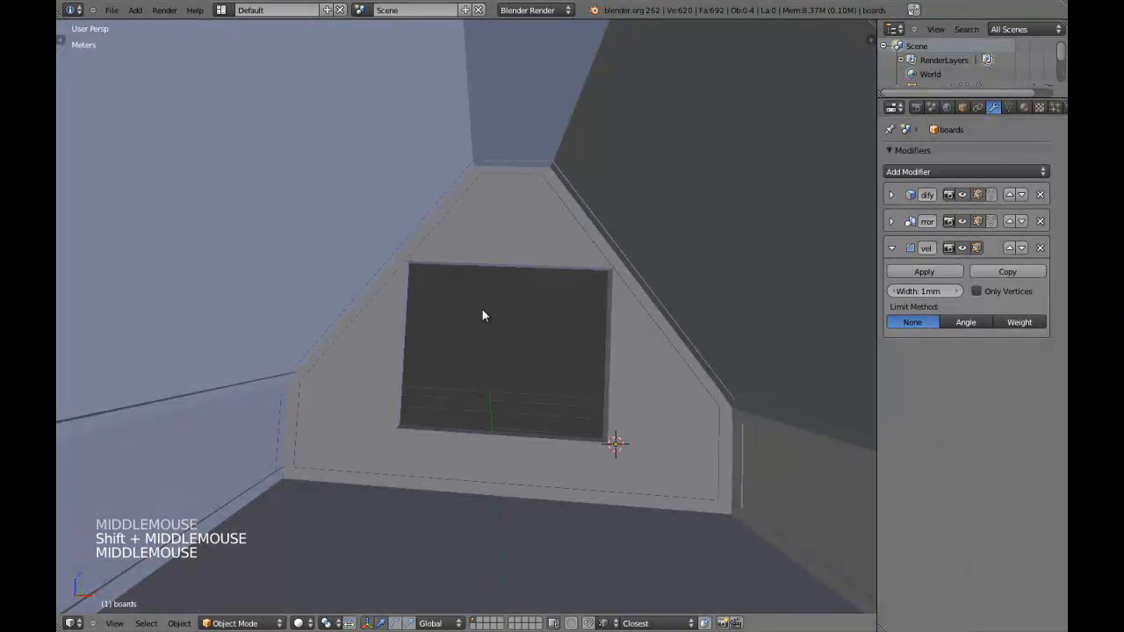
{"action": "key", "text": "ctrl+w"}
{"action": "left_click", "coordinate": [565, 307]}
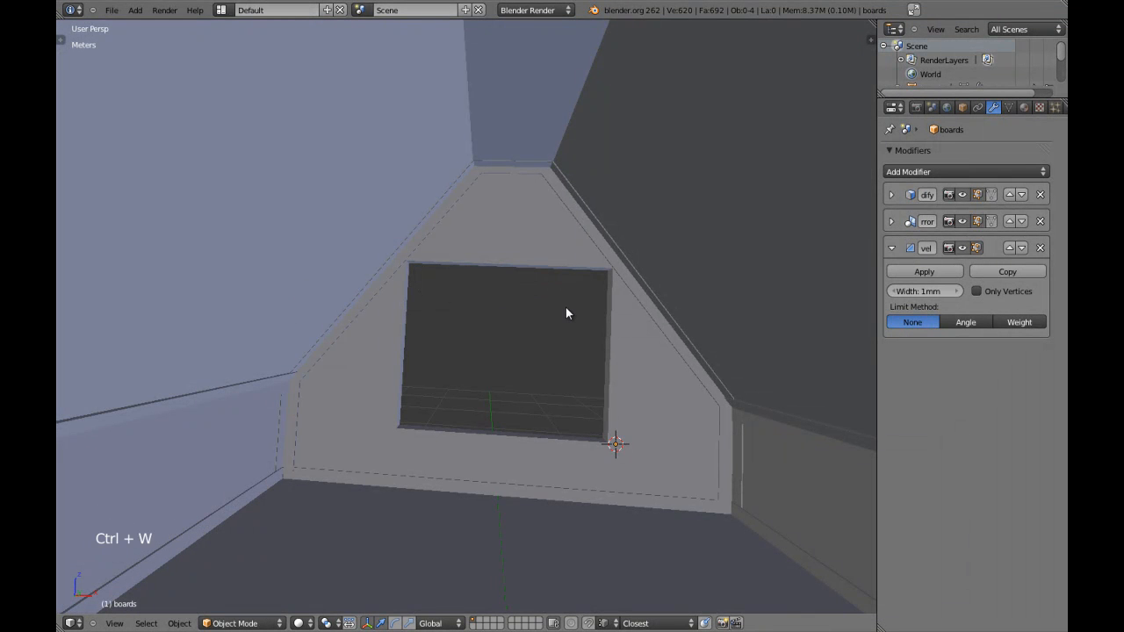